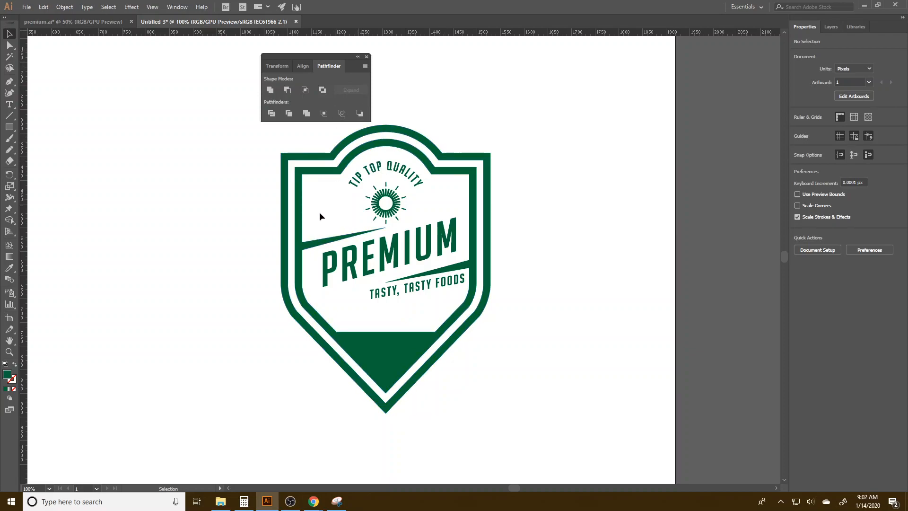
- Move the finished PREMIUM badge group to the right edge of the artboard, leaving the rest of the artboard empty
{"action": "left_click", "coordinate": [386, 350]}
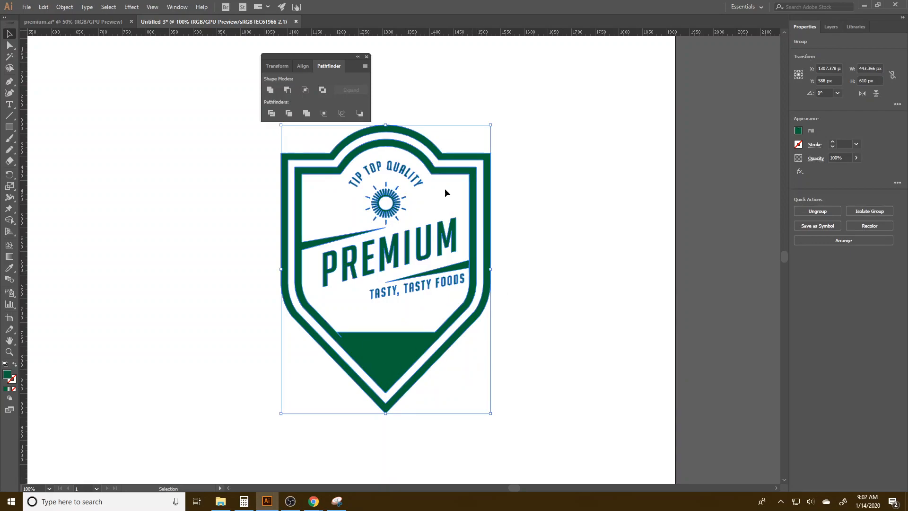
{"action": "left_click", "coordinate": [268, 374]}
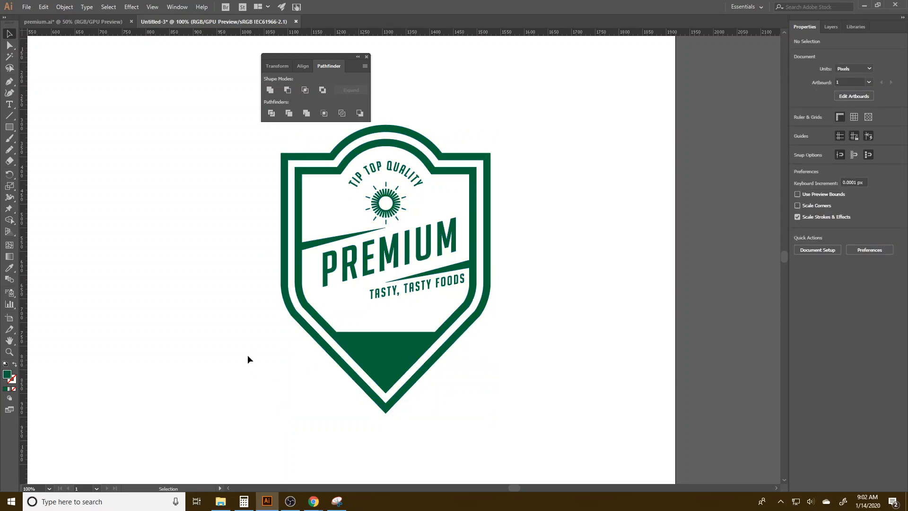
{"action": "left_click", "coordinate": [335, 358]}
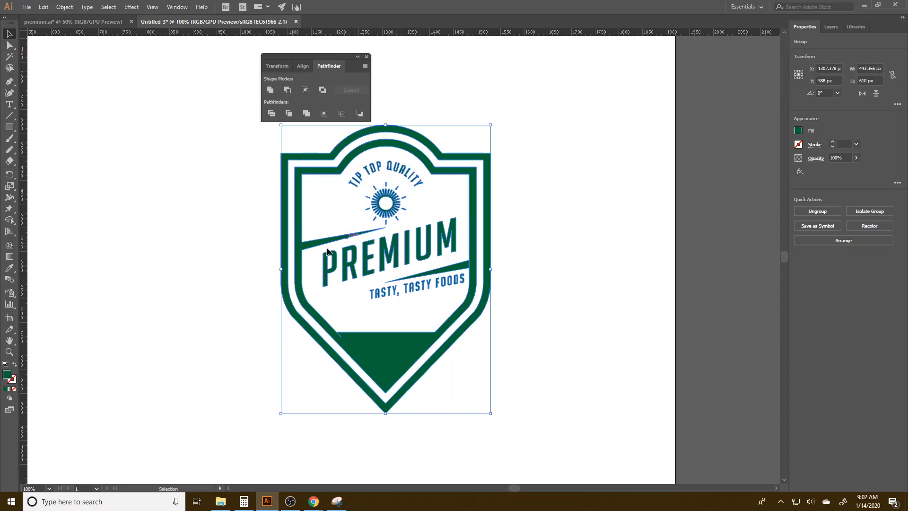
{"action": "left_click_drag", "start_coordinate": [387, 359], "coordinate": [266, 346]}
{"action": "left_click", "coordinate": [489, 291]}
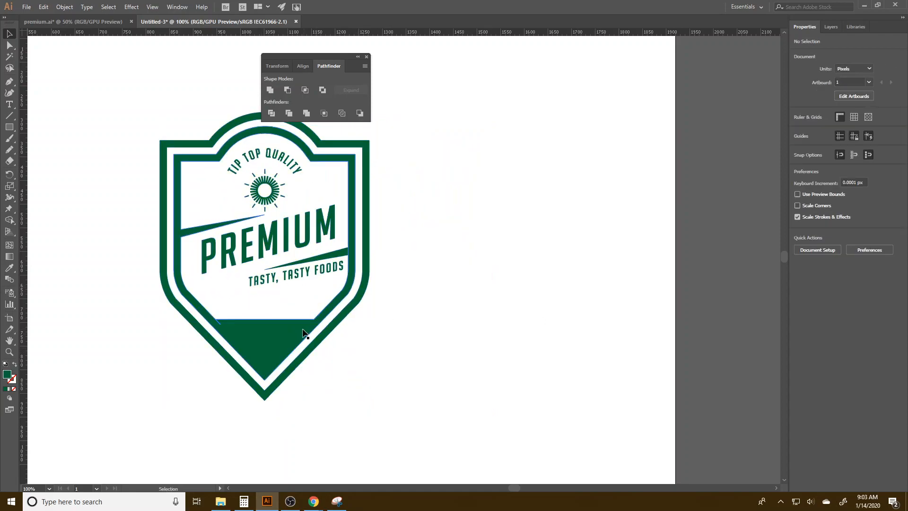
{"action": "left_click", "coordinate": [269, 347]}
{"action": "left_click_drag", "start_coordinate": [259, 344], "coordinate": [565, 332]}
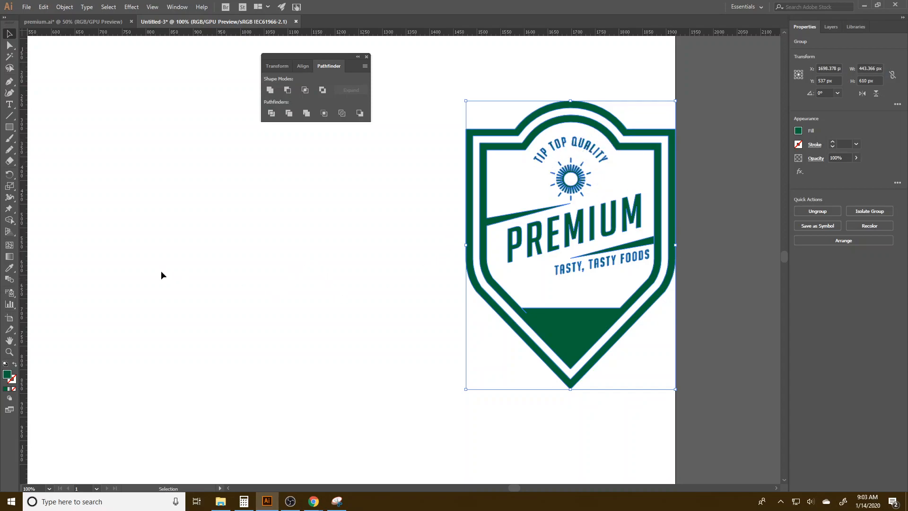
- Draw a green rectangle about 188 by 466 px on the artboard's empty left side, and narrow it to about 172 px wide
{"action": "left_click", "coordinate": [9, 126]}
{"action": "left_click_drag", "start_coordinate": [110, 134], "coordinate": [198, 355]}
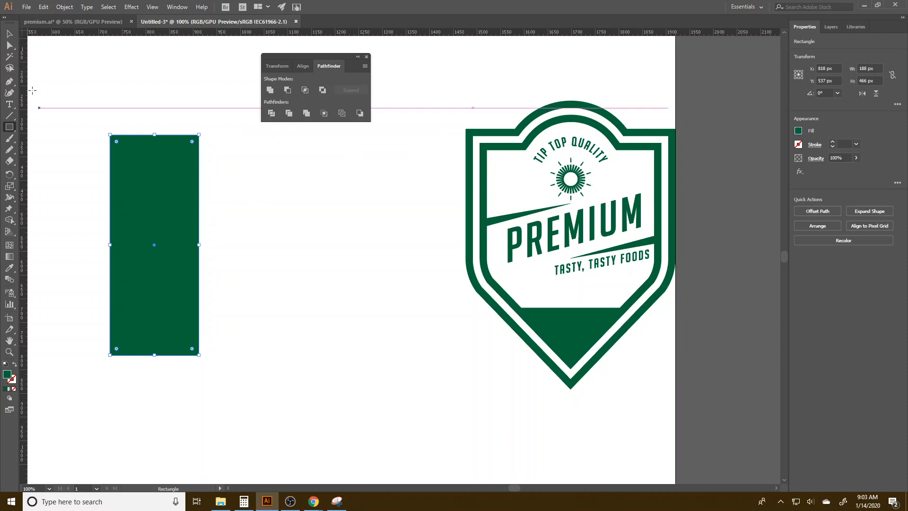
{"action": "left_click", "coordinate": [8, 47]}
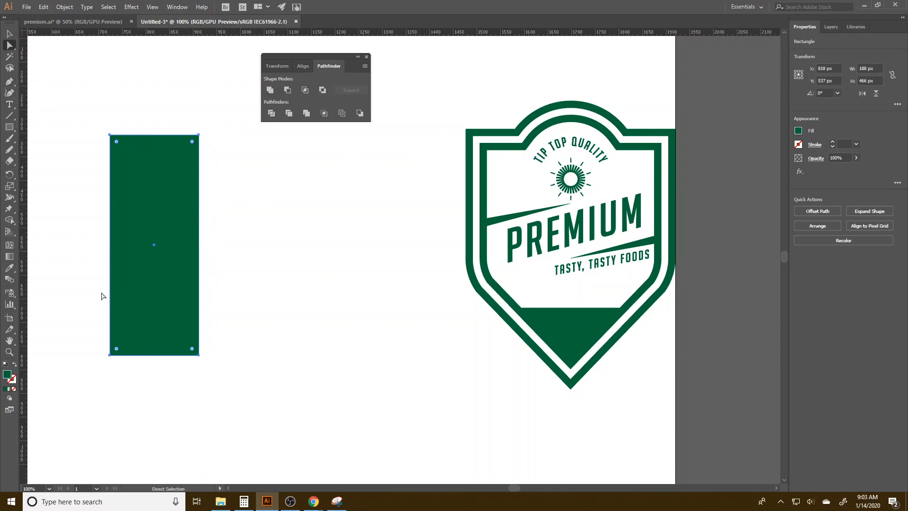
{"action": "left_click_drag", "start_coordinate": [204, 368], "coordinate": [194, 118]}
{"action": "left_click_drag", "start_coordinate": [199, 356], "coordinate": [191, 353]}
{"action": "left_click", "coordinate": [203, 390]}
- Raise the rectangle's bottom-left corner to form a slanted lower edge, and round that corner to make half a shield
{"action": "left_click", "coordinate": [111, 355]}
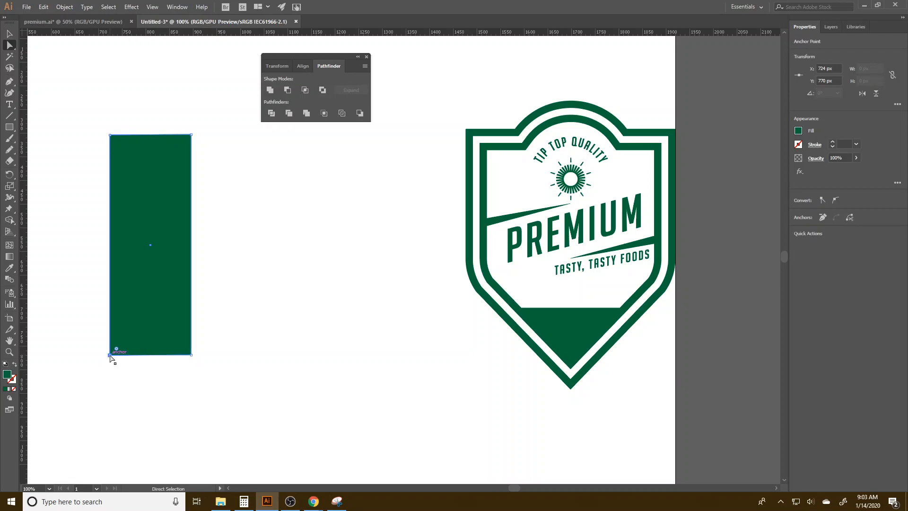
{"action": "left_click_drag", "start_coordinate": [110, 355], "coordinate": [144, 249]}
{"action": "left_click", "coordinate": [224, 307]}
{"action": "left_click", "coordinate": [174, 298]}
{"action": "left_click_drag", "start_coordinate": [191, 359], "coordinate": [195, 368]}
{"action": "left_click", "coordinate": [195, 365]}
- Try raising the half-shield's bottom point, and undo the move
{"action": "left_click", "coordinate": [196, 347]}
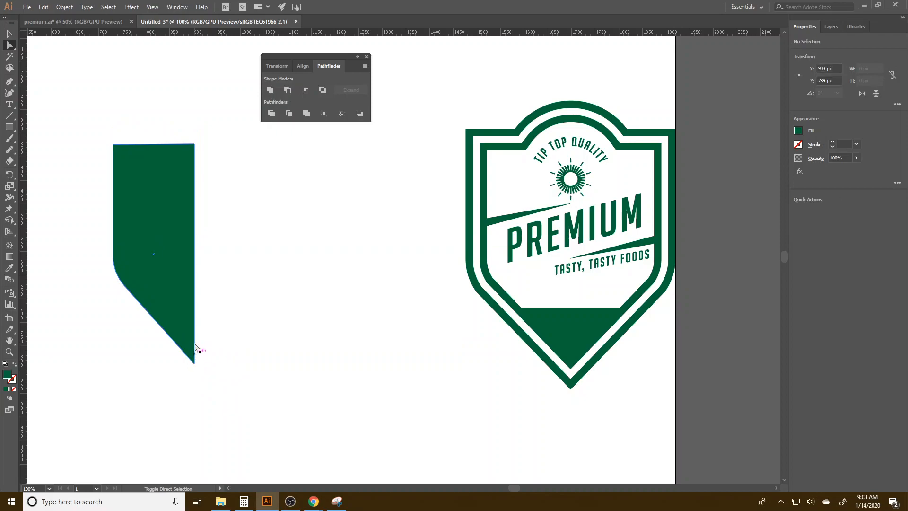
{"action": "left_click_drag", "start_coordinate": [194, 363], "coordinate": [196, 345]}
{"action": "left_click", "coordinate": [223, 395]}
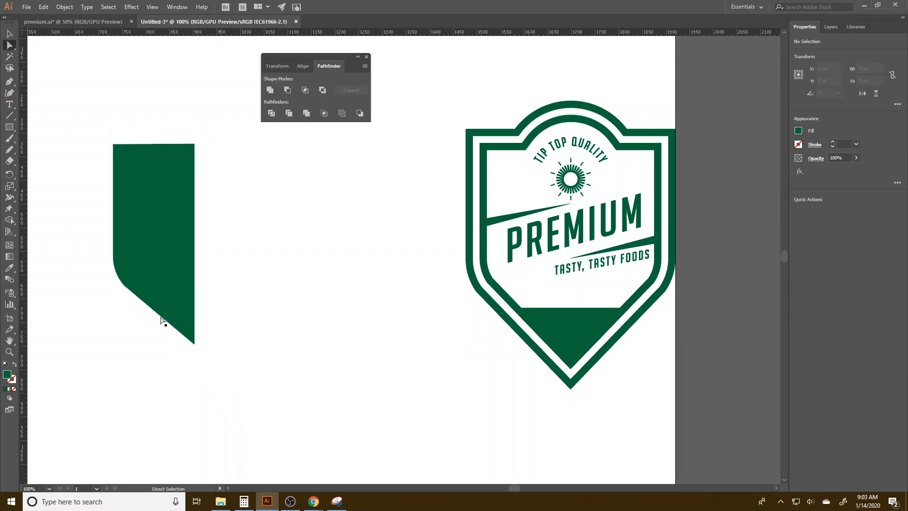
{"action": "key", "text": "v"}
{"action": "key", "text": "ctrl+z"}
- Make a mirrored copy of the half-shield by reflecting it across the vertical axis
{"action": "left_click", "coordinate": [190, 409]}
{"action": "left_click", "coordinate": [143, 276]}
{"action": "left_click", "coordinate": [9, 34]}
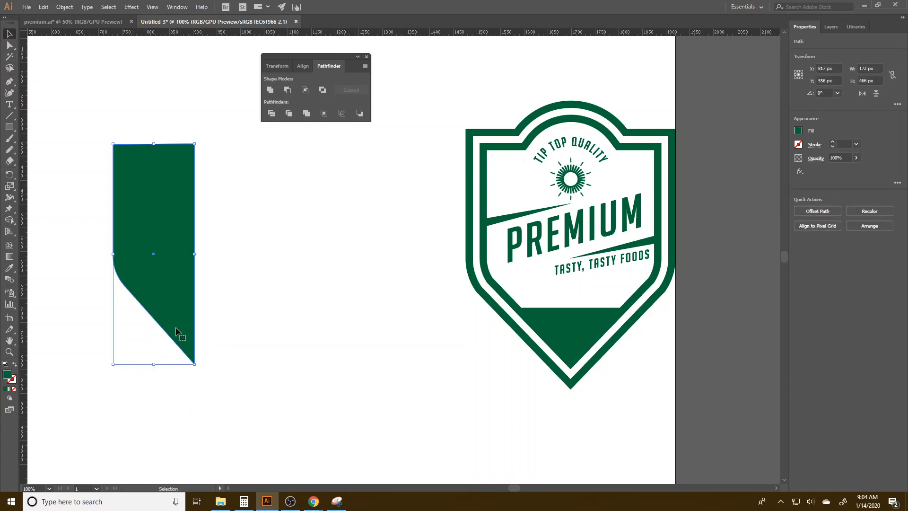
{"action": "right_click", "coordinate": [191, 304]}
{"action": "mouse_move", "coordinate": [207, 243]}
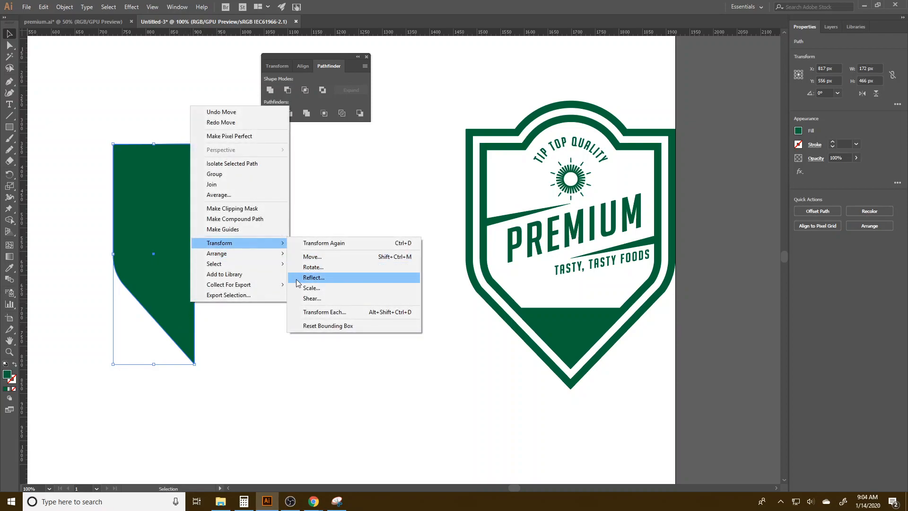
{"action": "left_click", "coordinate": [313, 278]}
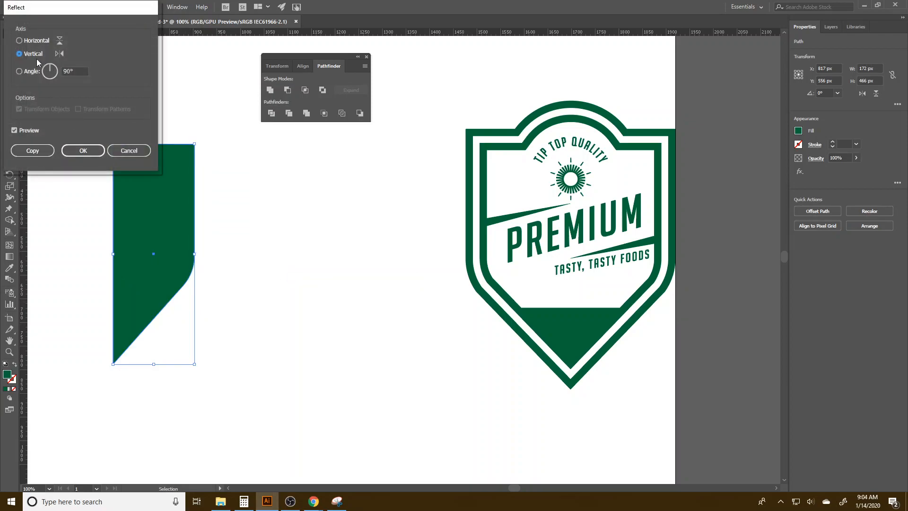
{"action": "left_click", "coordinate": [33, 150]}
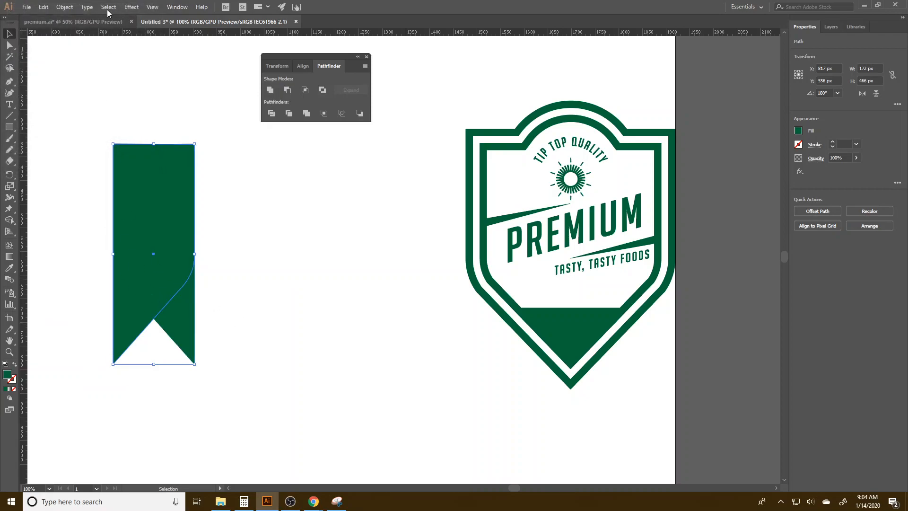
- Move the mirrored copy to the right so its straight edge meets the original half
{"action": "left_click", "coordinate": [152, 7]}
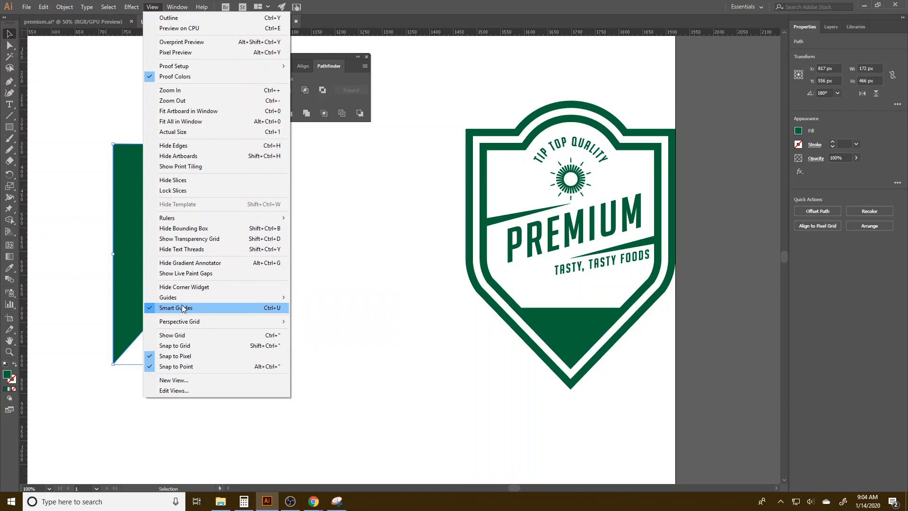
{"action": "left_click", "coordinate": [109, 420]}
{"action": "left_click", "coordinate": [147, 287]}
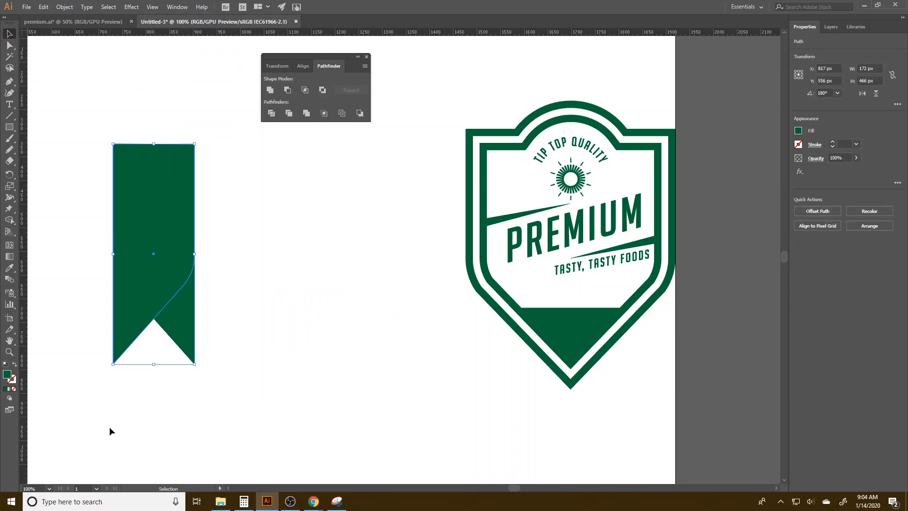
{"action": "left_click_drag", "start_coordinate": [131, 305], "coordinate": [210, 303]}
- Lock the PREMIUM badge group so it cannot be selected
{"action": "left_click_drag", "start_coordinate": [482, 67], "coordinate": [706, 404]}
{"action": "left_click", "coordinate": [64, 6]}
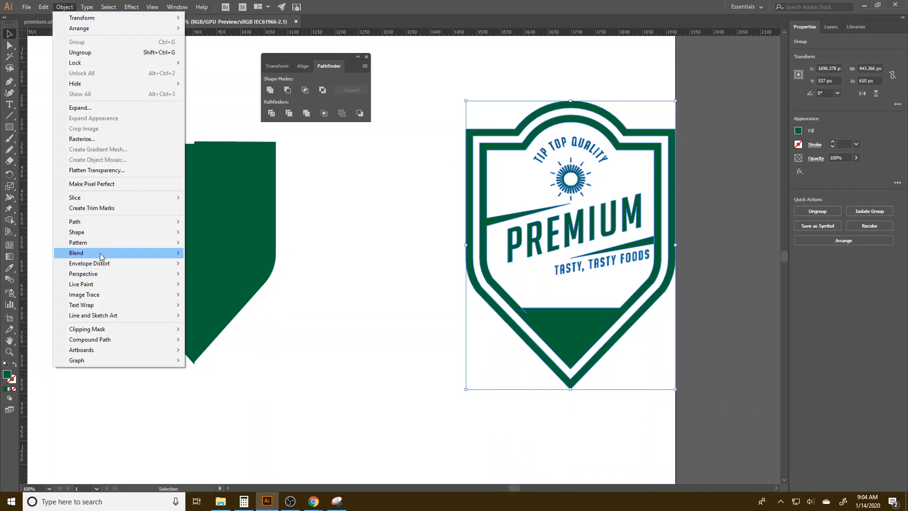
{"action": "mouse_move", "coordinate": [122, 63]}
{"action": "left_click", "coordinate": [209, 63]}
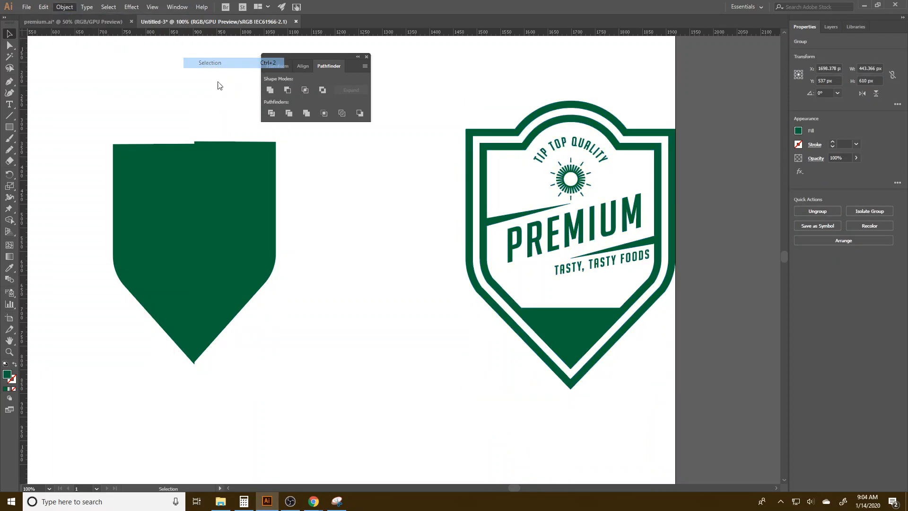
- Level the mirrored half with the original half, and align the horizontal centers of both halves
{"action": "mouse_move", "coordinate": [248, 248]}
{"action": "left_mouse_down"}
{"action": "mouse_move", "coordinate": [252, 268]}
{"action": "mouse_move", "coordinate": [248, 248]}
{"action": "left_mouse_up"}
{"action": "key", "text": "ctrl+shift+a"}
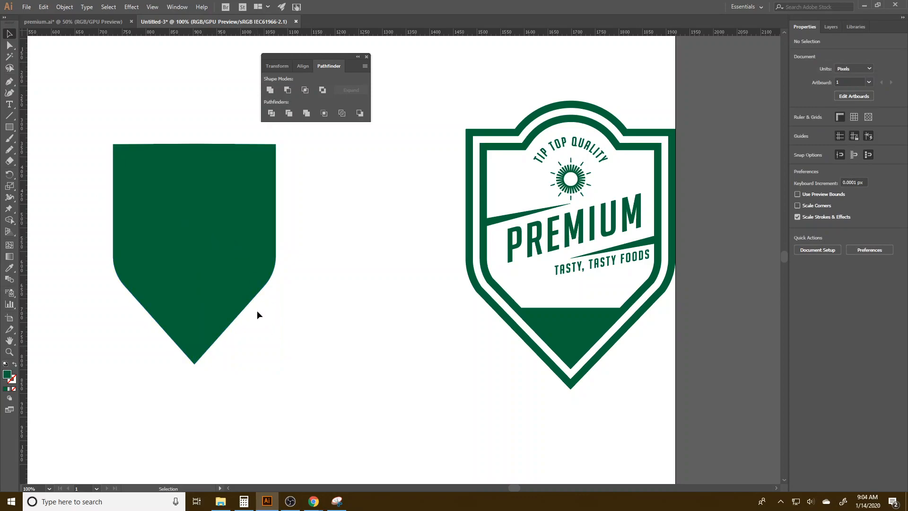
{"action": "left_click", "coordinate": [235, 290]}
{"action": "left_click", "coordinate": [178, 275], "text": "shift"}
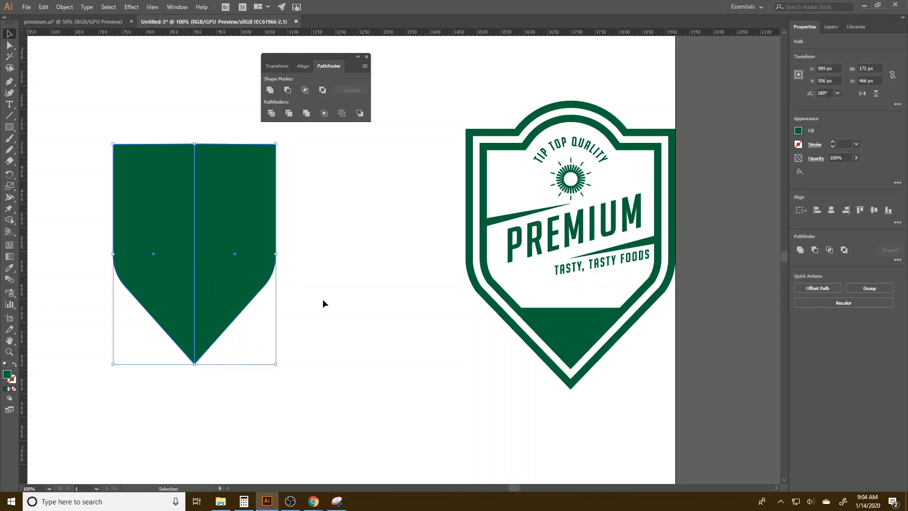
{"action": "left_click", "coordinate": [830, 213]}
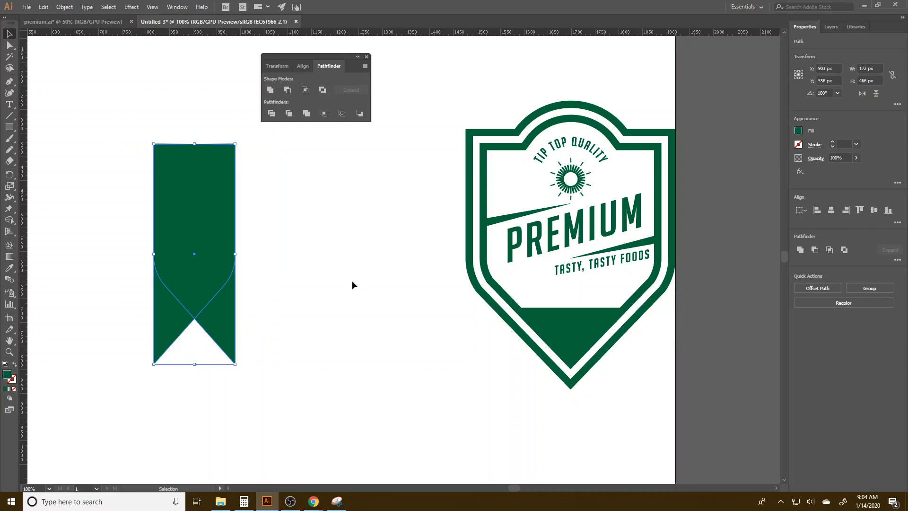
- Shift the mirrored half to the right by adding 172 px to its X position
{"action": "left_click", "coordinate": [353, 281]}
{"action": "left_click", "coordinate": [186, 231]}
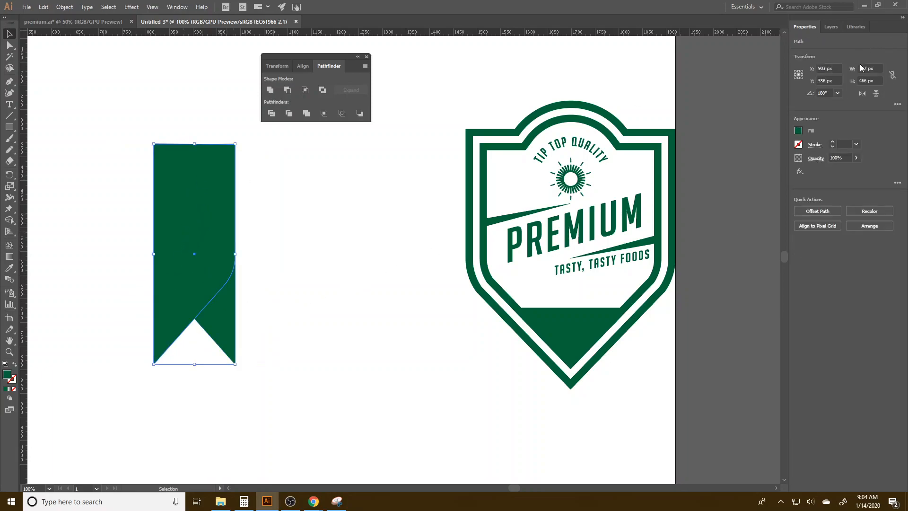
{"action": "left_click", "coordinate": [831, 68]}
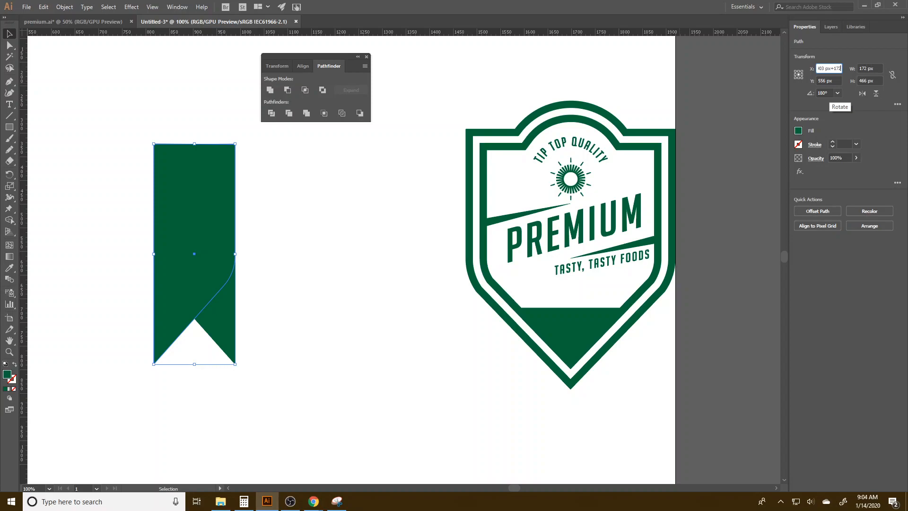
{"action": "key", "text": "Return"}
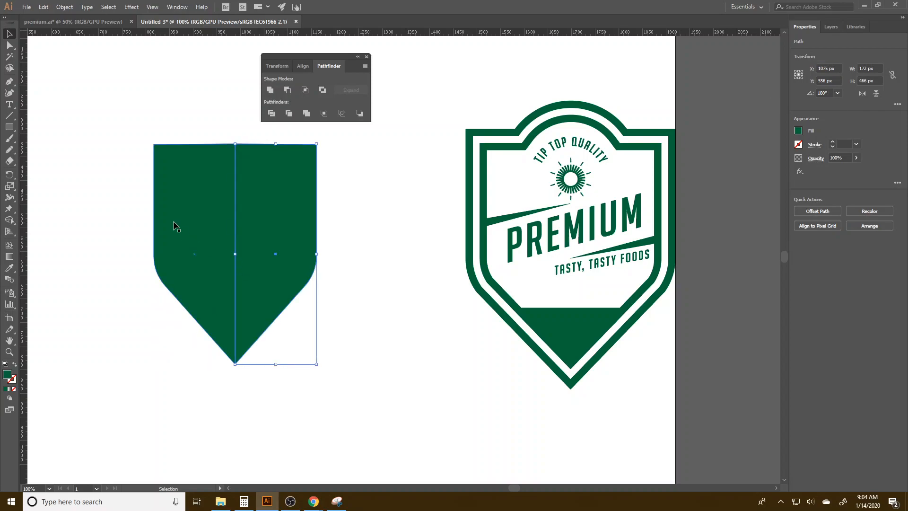
- Unite the two half-shields into a single shield shape
{"action": "left_click", "coordinate": [356, 325]}
{"action": "left_click_drag", "start_coordinate": [338, 360], "coordinate": [118, 133]}
{"action": "left_click", "coordinate": [804, 252]}
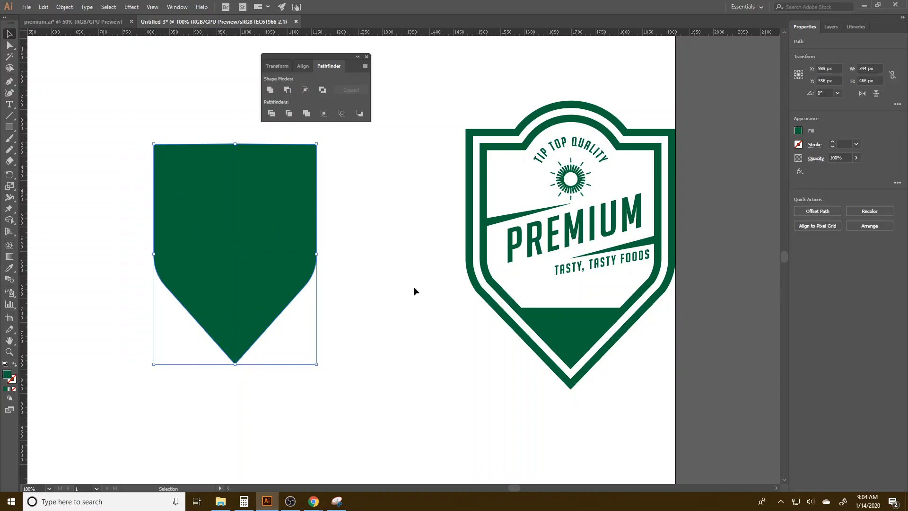
{"action": "left_click", "coordinate": [415, 290]}
{"action": "left_click", "coordinate": [214, 198]}
- Draw a circle about 183 px across over the shield's top edge, and center it horizontally with the shield
{"action": "left_click_drag", "start_coordinate": [9, 127], "coordinate": [82, 152]}
{"action": "left_click_drag", "start_coordinate": [207, 118], "coordinate": [271, 207]}
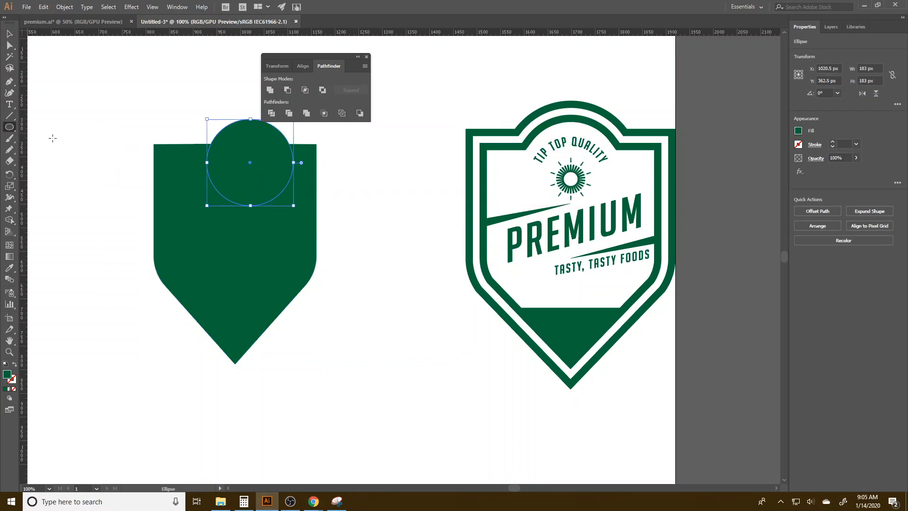
{"action": "left_click", "coordinate": [9, 34]}
{"action": "left_click", "coordinate": [180, 160], "text": "shift"}
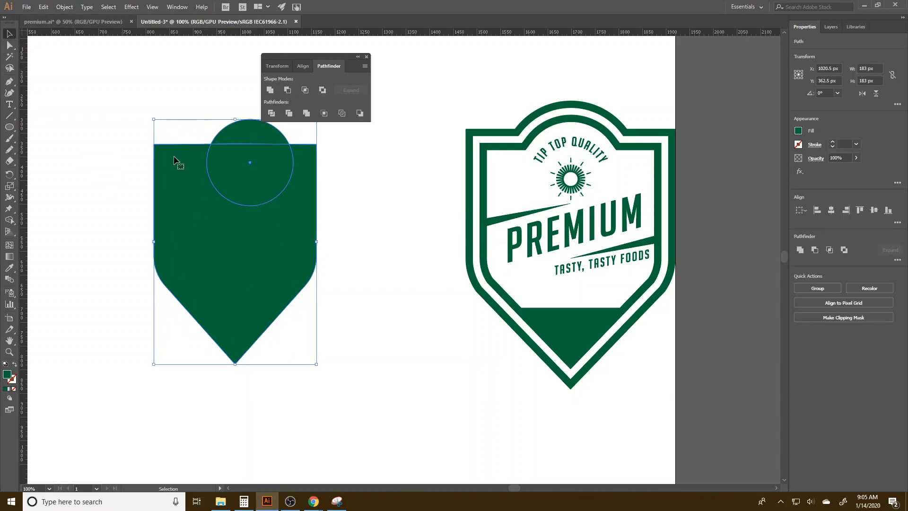
{"action": "left_click", "coordinate": [847, 212]}
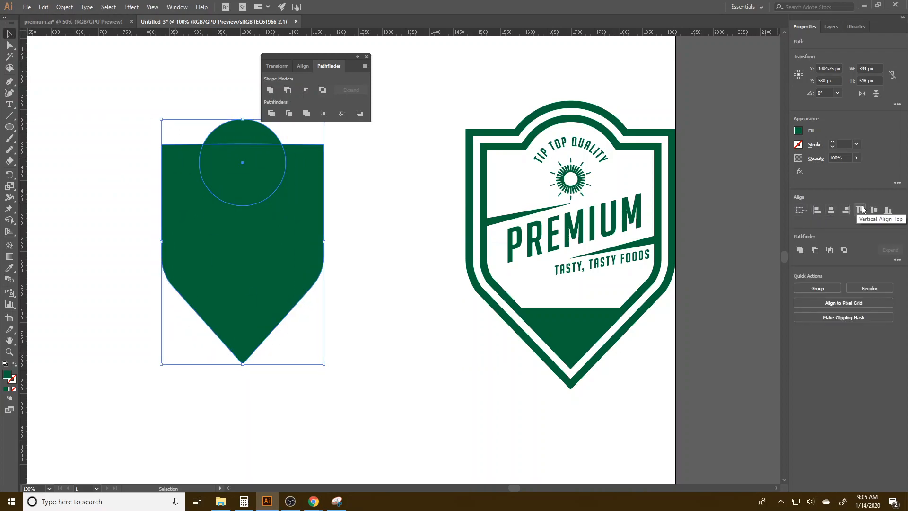
- Adjust the circle's vertical position so it rises about 54 px above the shield's top edge
{"action": "left_click", "coordinate": [392, 263]}
{"action": "mouse_move", "coordinate": [264, 176]}
{"action": "left_mouse_down"}
{"action": "mouse_move", "coordinate": [258, 186]}
{"action": "mouse_move", "coordinate": [269, 164]}
{"action": "left_mouse_up"}
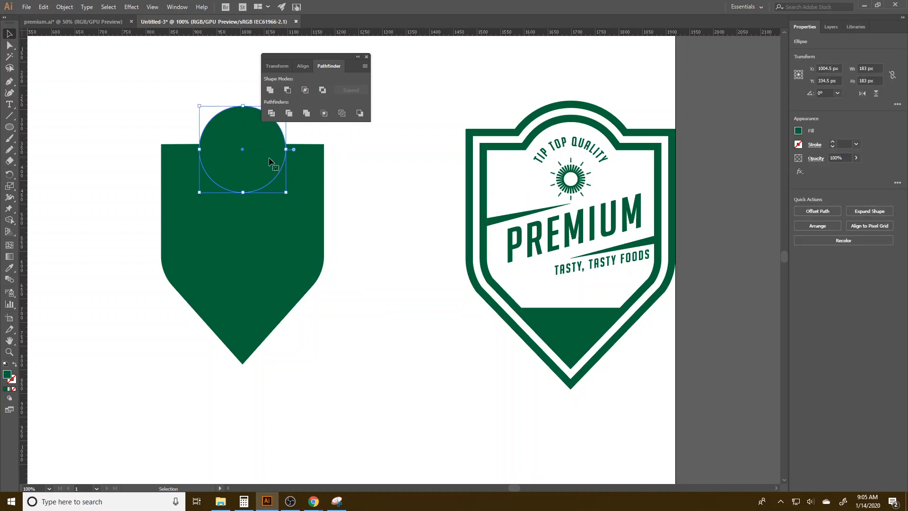
{"action": "left_click_drag", "start_coordinate": [265, 161], "coordinate": [249, 181]}
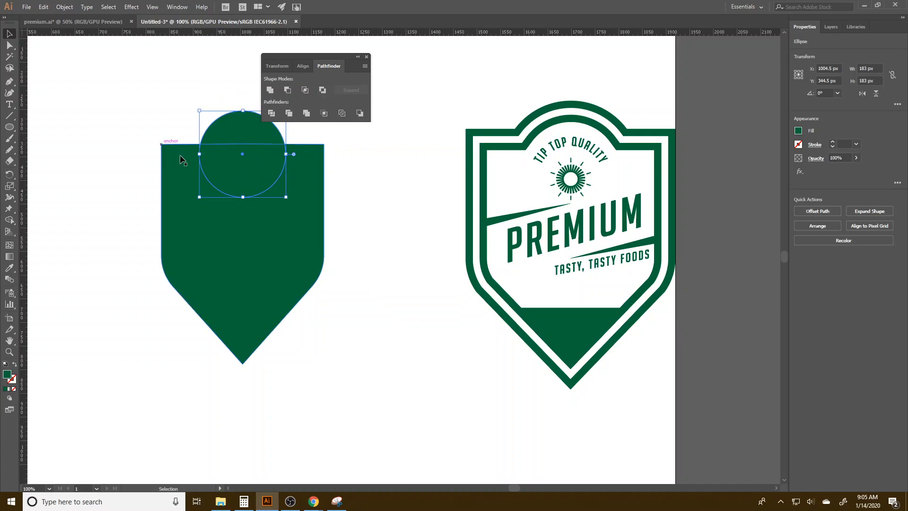
{"action": "left_click", "coordinate": [257, 185], "text": "shift"}
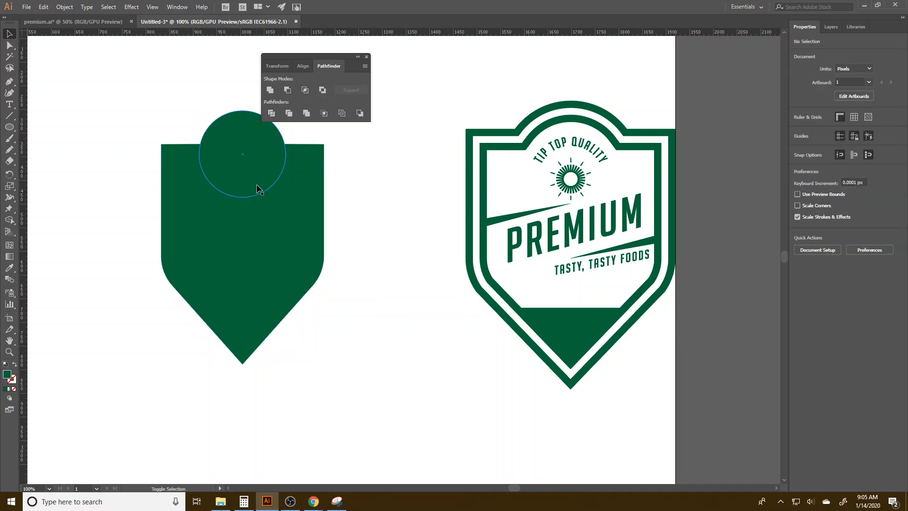
{"action": "left_click_drag", "start_coordinate": [258, 174], "coordinate": [258, 182]}
- Unite the circle and the shield into one shape with a domed top
{"action": "left_click", "coordinate": [361, 214]}
{"action": "left_click_drag", "start_coordinate": [344, 371], "coordinate": [152, 134]}
{"action": "left_click", "coordinate": [799, 249]}
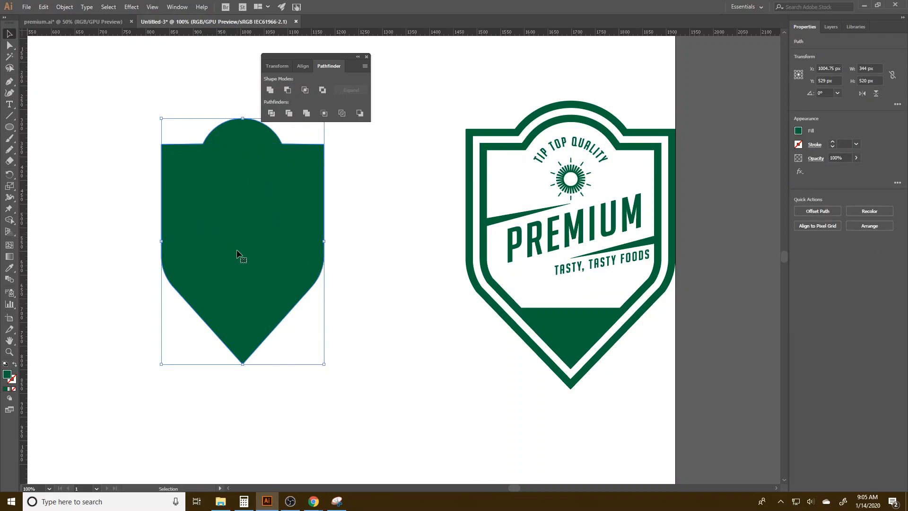
- Offset the shield's path inward by -10 px with miter joins, using the preview
{"action": "left_click", "coordinate": [811, 212]}
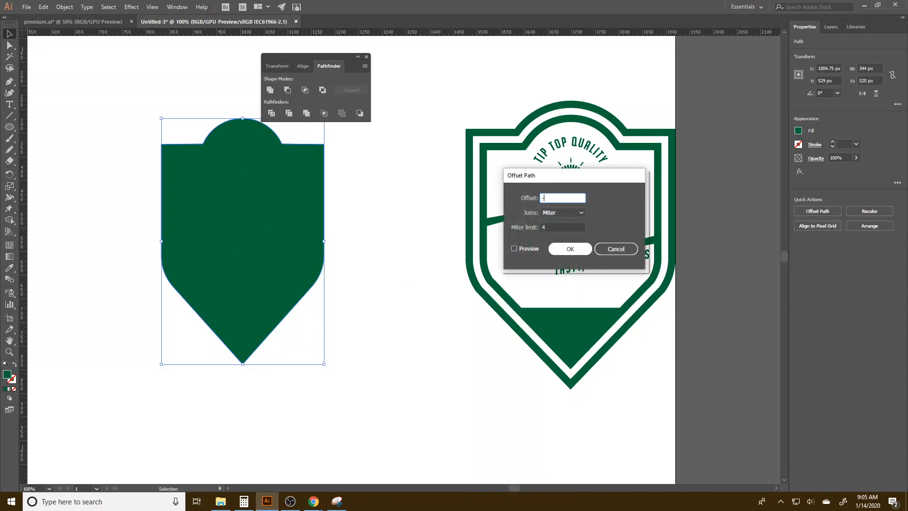
{"action": "left_click", "coordinate": [514, 249]}
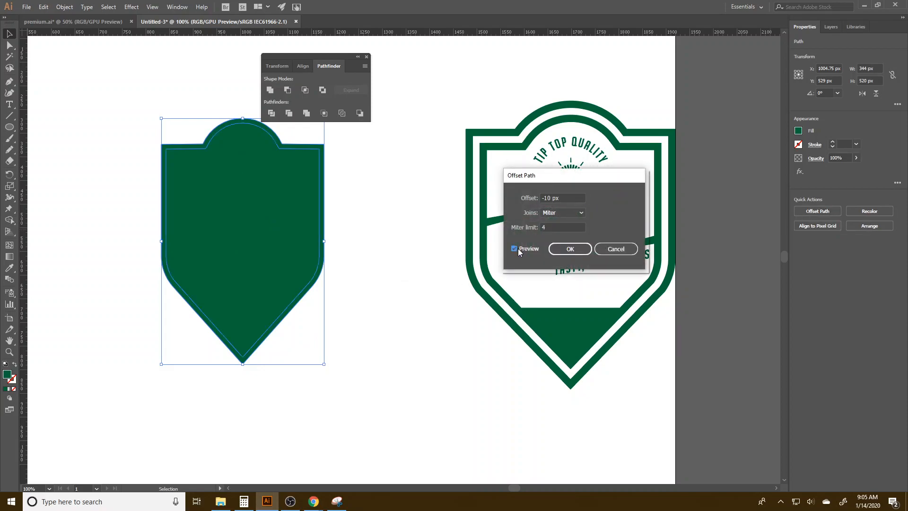
{"action": "left_click", "coordinate": [569, 249]}
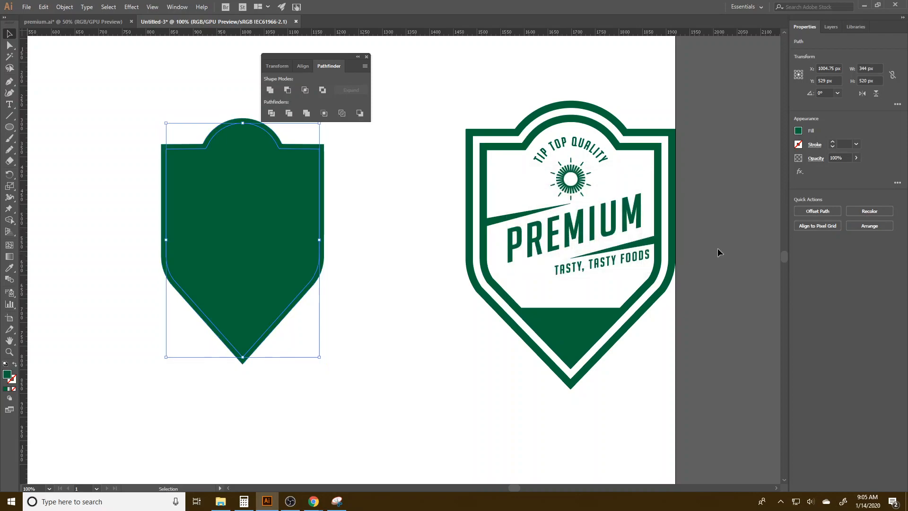
- Offset the innermost shield path inward by -10 px with miter joins two more times
{"action": "left_click", "coordinate": [810, 211]}
{"action": "left_click", "coordinate": [582, 250]}
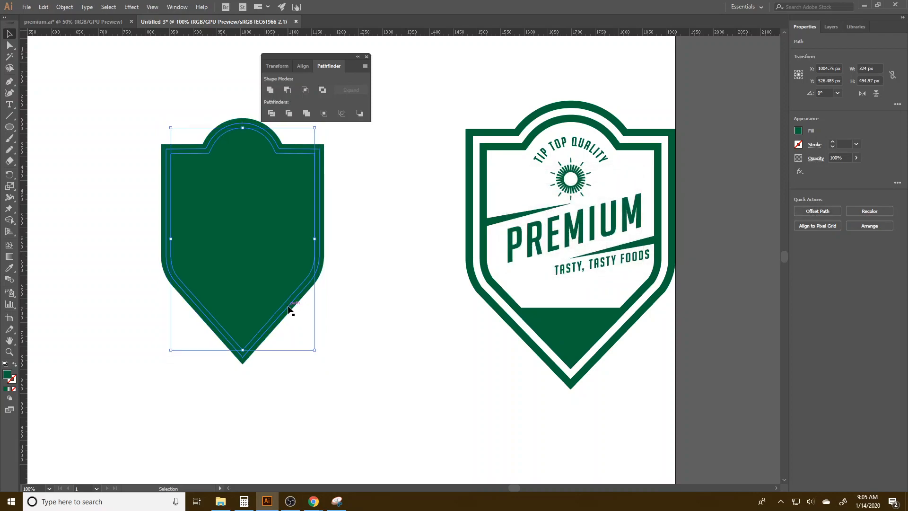
{"action": "left_click_drag", "start_coordinate": [380, 374], "coordinate": [72, 93]}
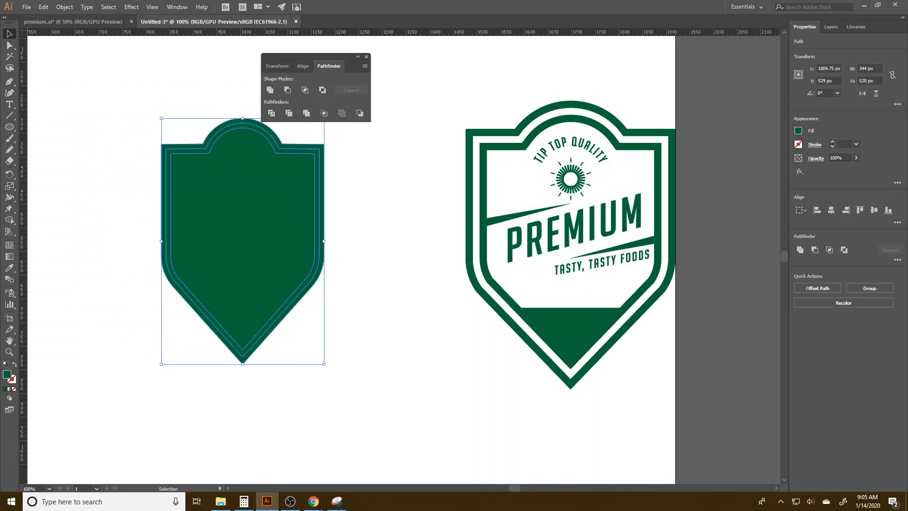
{"action": "left_click", "coordinate": [832, 251]}
{"action": "key", "text": "ctrl+z"}
{"action": "left_click", "coordinate": [360, 310]}
{"action": "left_click", "coordinate": [817, 211]}
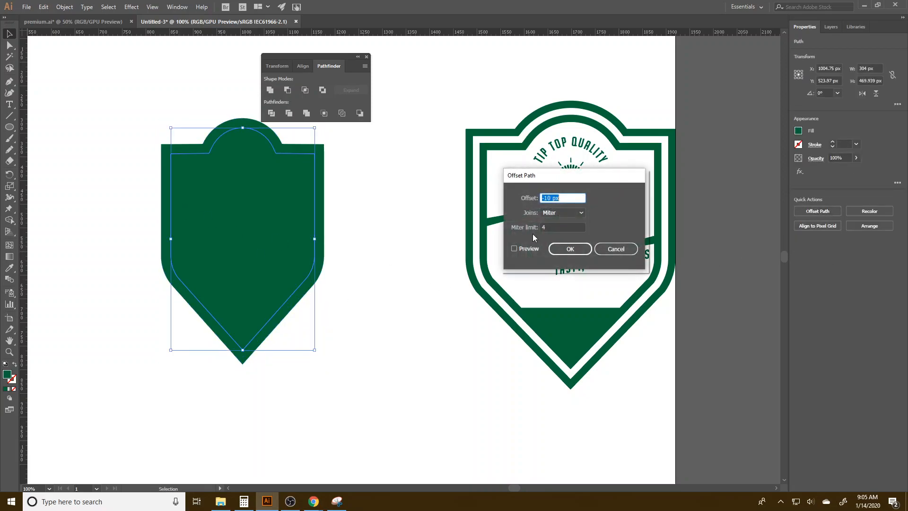
{"action": "left_click", "coordinate": [561, 249]}
- Combine the four nested shield shapes with Exclude to form two concentric outline bands
{"action": "left_click_drag", "start_coordinate": [370, 375], "coordinate": [170, 156]}
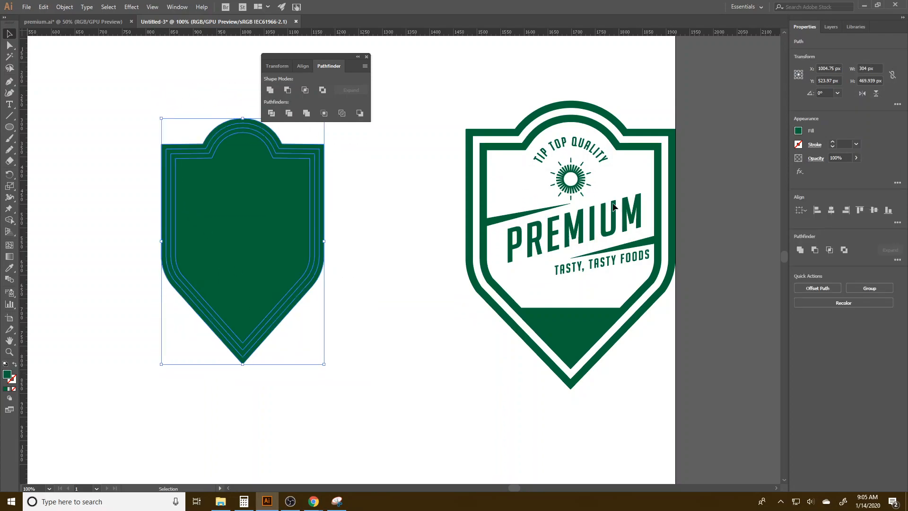
{"action": "left_click", "coordinate": [844, 249]}
{"action": "left_click", "coordinate": [424, 318]}
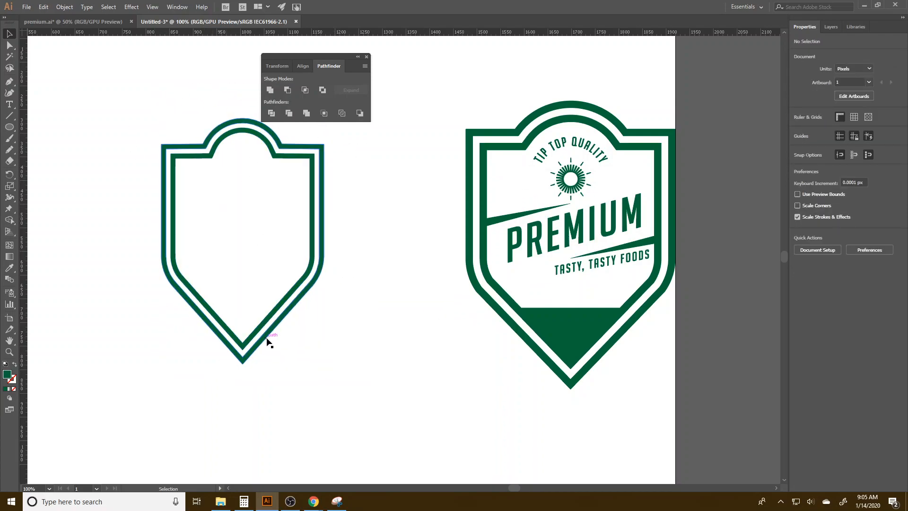
- Lengthen the shield by moving the lower anchor points of both outline bands straight down about 53 px
{"action": "left_click", "coordinate": [9, 48]}
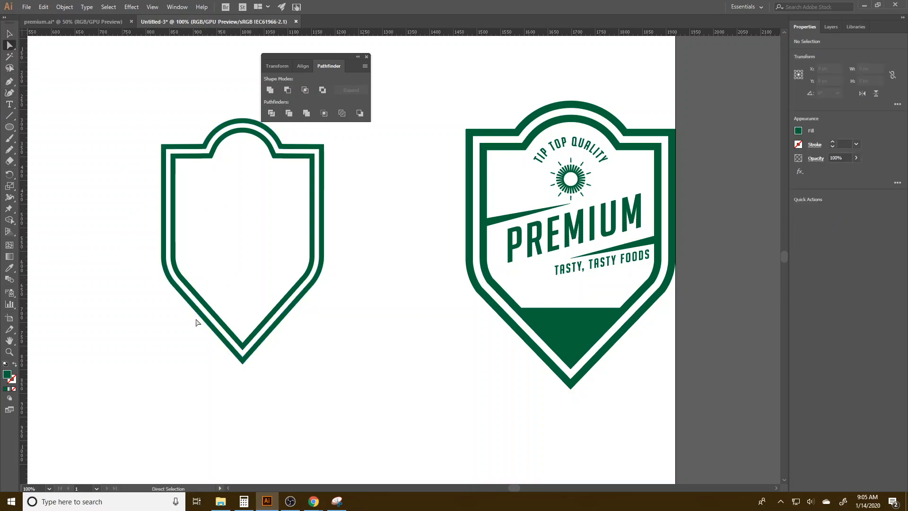
{"action": "left_click_drag", "start_coordinate": [144, 239], "coordinate": [343, 370]}
{"action": "left_click_drag", "start_coordinate": [243, 364], "coordinate": [242, 389]}
{"action": "left_click", "coordinate": [333, 461]}
{"action": "left_click", "coordinate": [242, 388]}
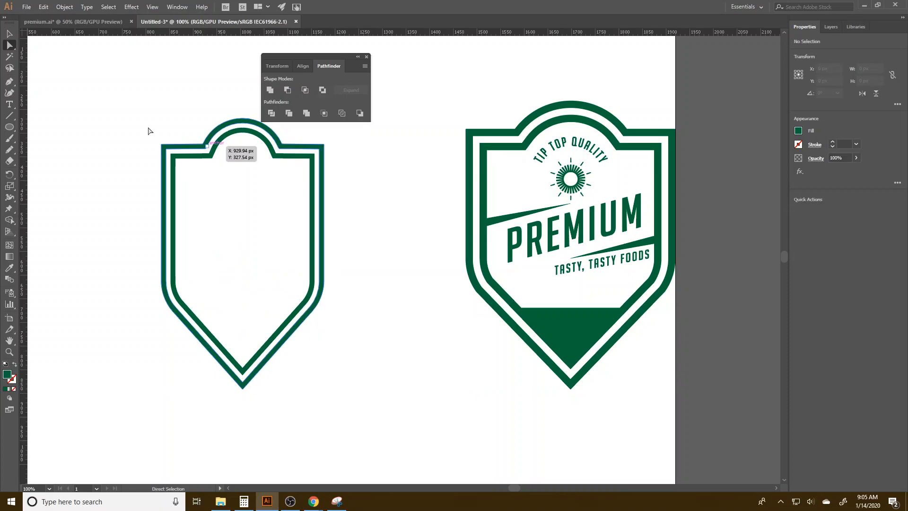
- Try to widen the shield by moving its left-side anchor points outward
{"action": "left_click_drag", "start_coordinate": [137, 117], "coordinate": [192, 349]}
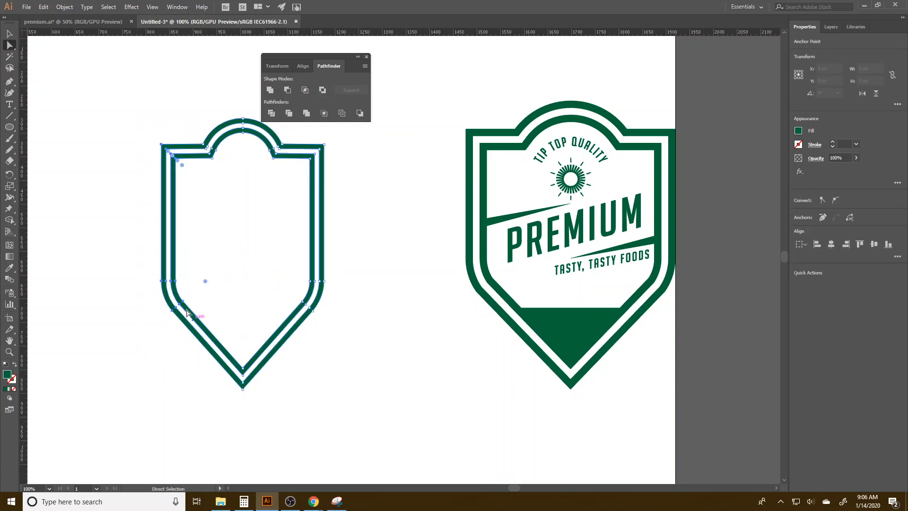
{"action": "left_click_drag", "start_coordinate": [138, 94], "coordinate": [217, 406]}
{"action": "left_click_drag", "start_coordinate": [162, 144], "coordinate": [143, 144]}
{"action": "left_click", "coordinate": [243, 235]}
{"action": "key", "text": "ctrl+z"}
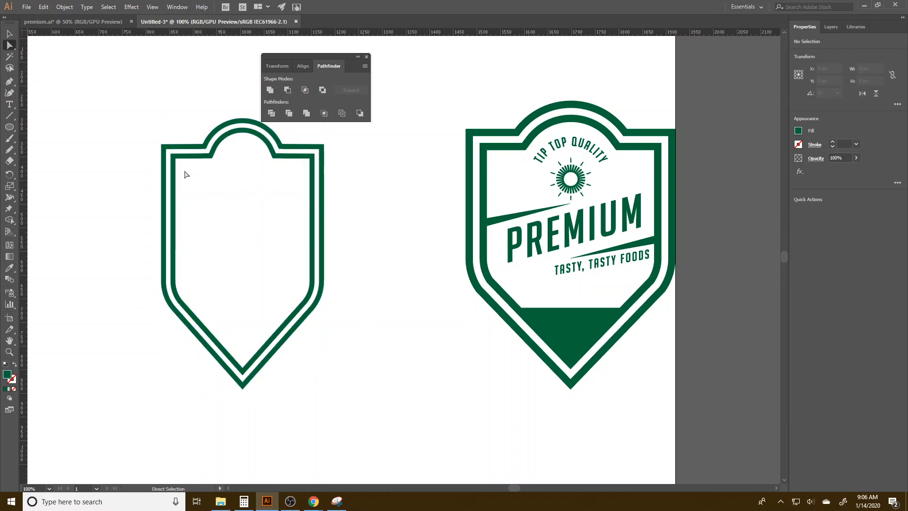
- Try to round the shield's upper-left corners by pulling their live corner widgets inward
{"action": "key", "text": "v"}
{"action": "left_click", "coordinate": [187, 150]}
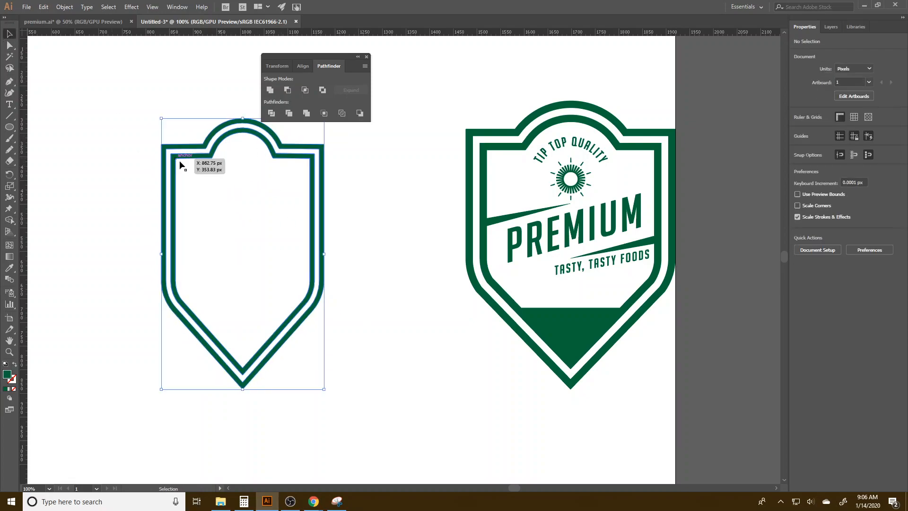
{"action": "left_click", "coordinate": [9, 45]}
{"action": "left_click_drag", "start_coordinate": [193, 174], "coordinate": [147, 129]}
{"action": "left_click_drag", "start_coordinate": [182, 165], "coordinate": [198, 183]}
{"action": "left_click", "coordinate": [244, 241]}
{"action": "left_click", "coordinate": [176, 160]}
{"action": "key", "text": "a"}
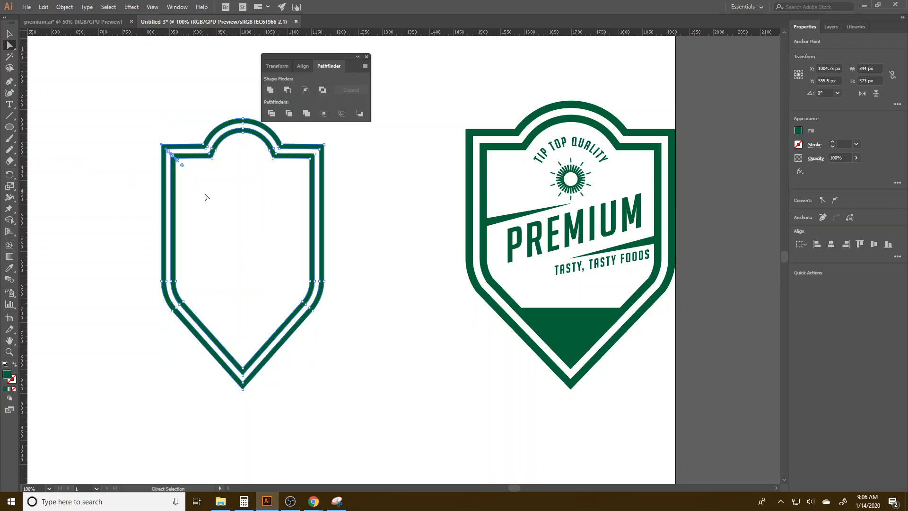
{"action": "left_click", "coordinate": [274, 204]}
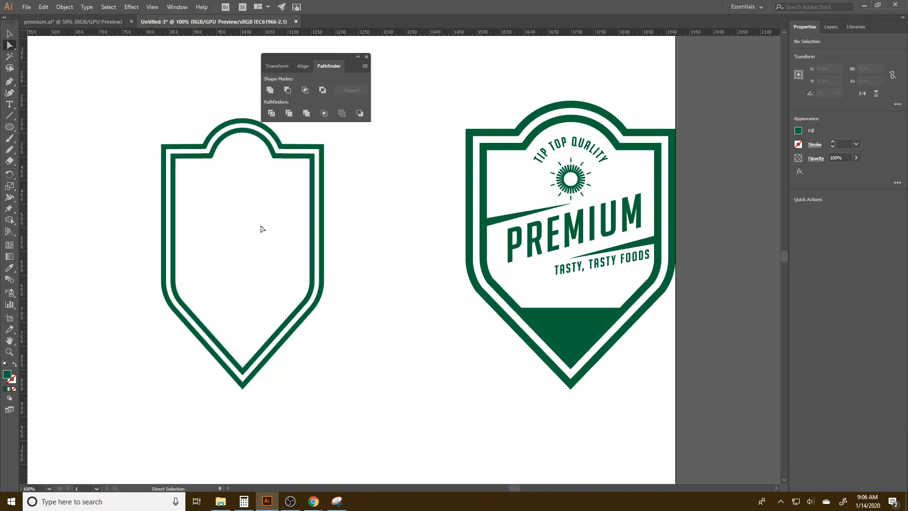
- Scale the double-outlined shield up proportionally to about 1.2 times its size, keeping its upper-left corner fixed
{"action": "key", "text": "v"}
{"action": "left_click", "coordinate": [304, 326]}
{"action": "left_click_drag", "start_coordinate": [324, 389], "coordinate": [356, 444]}
{"action": "left_click", "coordinate": [402, 359]}
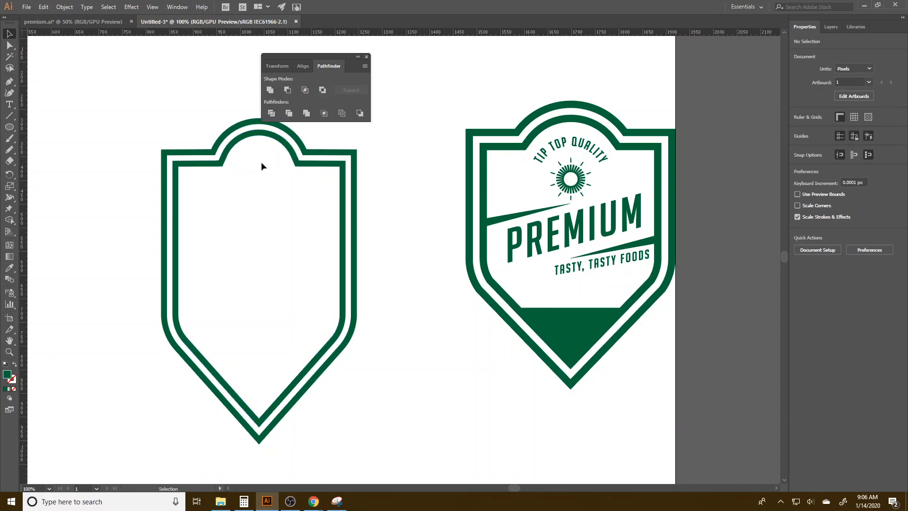
- Draw a circle about 94 px across under the shield's dome and center it horizontally with the shield
{"action": "left_click", "coordinate": [9, 127]}
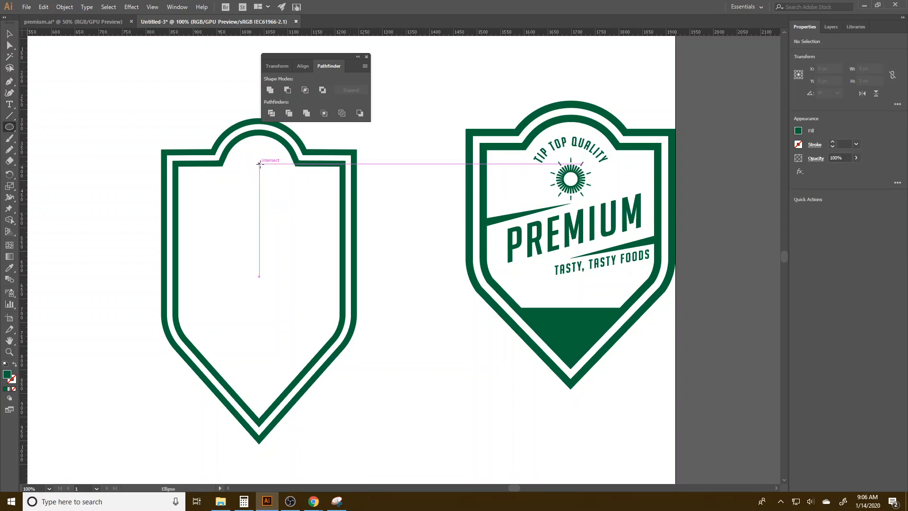
{"action": "left_click_drag", "start_coordinate": [259, 163], "coordinate": [280, 186]}
{"action": "left_click", "coordinate": [9, 34]}
{"action": "left_click_drag", "start_coordinate": [116, 79], "coordinate": [332, 322]}
{"action": "left_click", "coordinate": [830, 209]}
- Move the circle straight down so its center sits at about Y 428 px
{"action": "left_click", "coordinate": [421, 261]}
{"action": "left_click", "coordinate": [265, 175]}
{"action": "left_click_drag", "start_coordinate": [263, 169], "coordinate": [265, 206]}
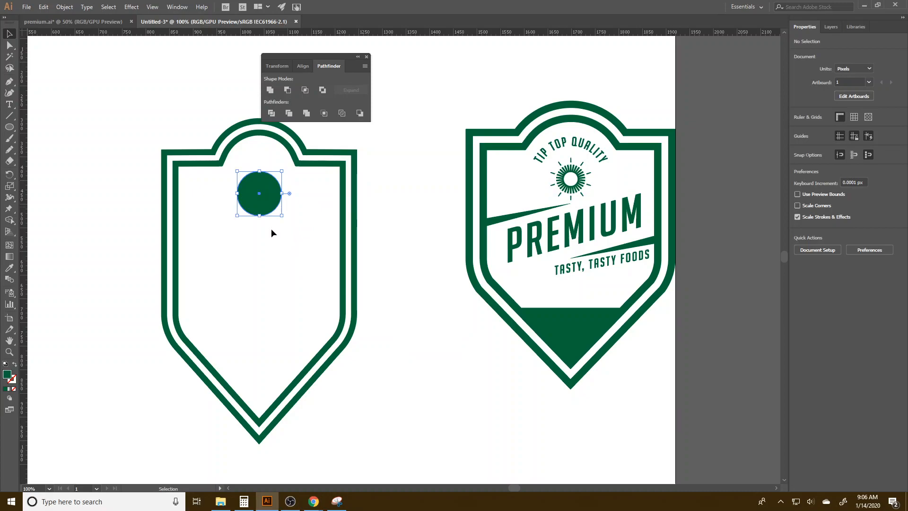
- Add the text TIP TOP QUALITY along the circle's path, starting on its upper-left arc
{"action": "left_click", "coordinate": [9, 104]}
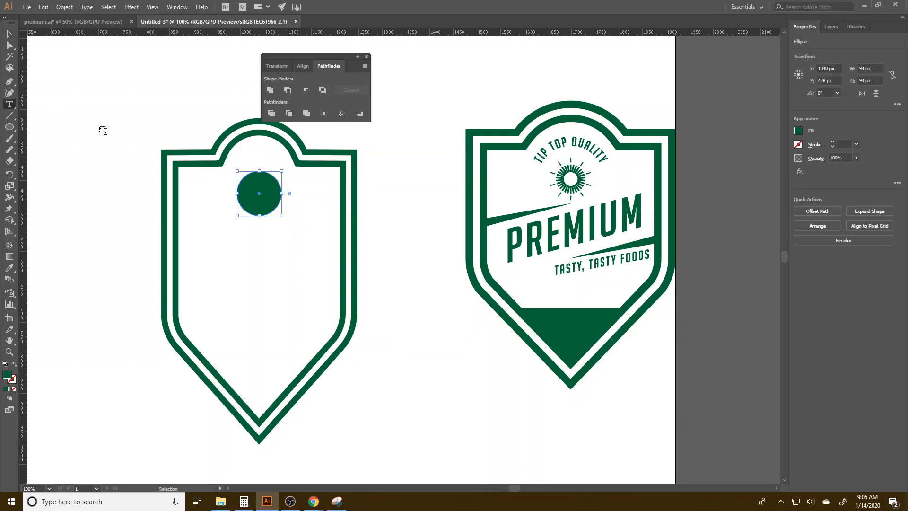
{"action": "left_click", "coordinate": [247, 174]}
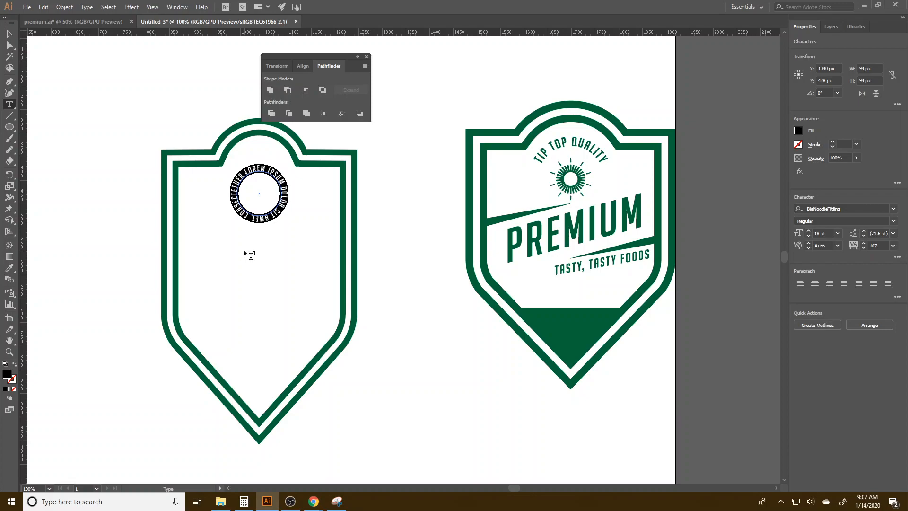
{"action": "type", "text": "TIP T"}
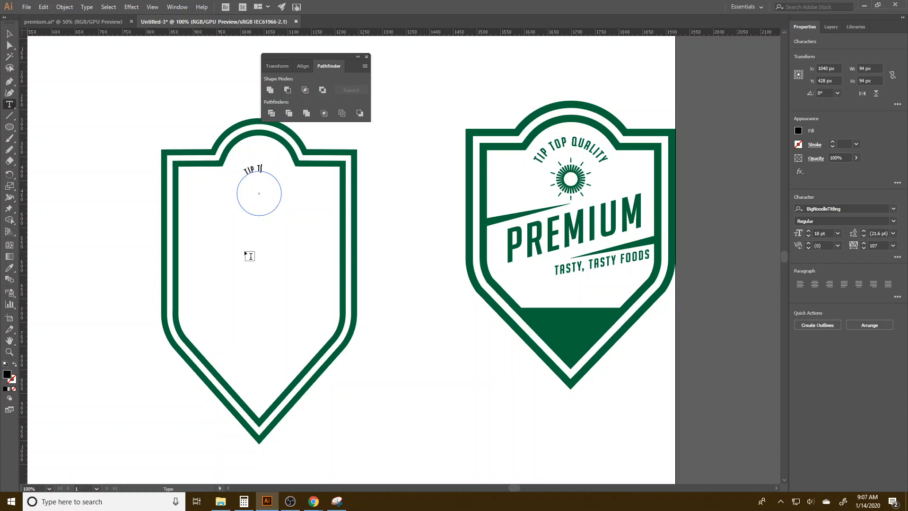
{"action": "type", "text": "OP QUALITY"}
- Enlarge the curved text's circle to about 129 px across and rotate it to about 24.6° under the dome
{"action": "left_click", "coordinate": [9, 34]}
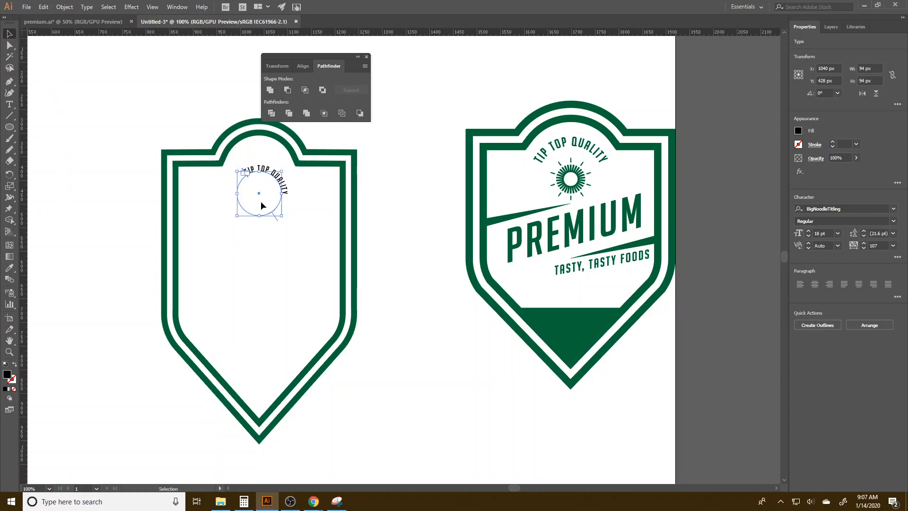
{"action": "left_click_drag", "start_coordinate": [285, 219], "coordinate": [260, 199]}
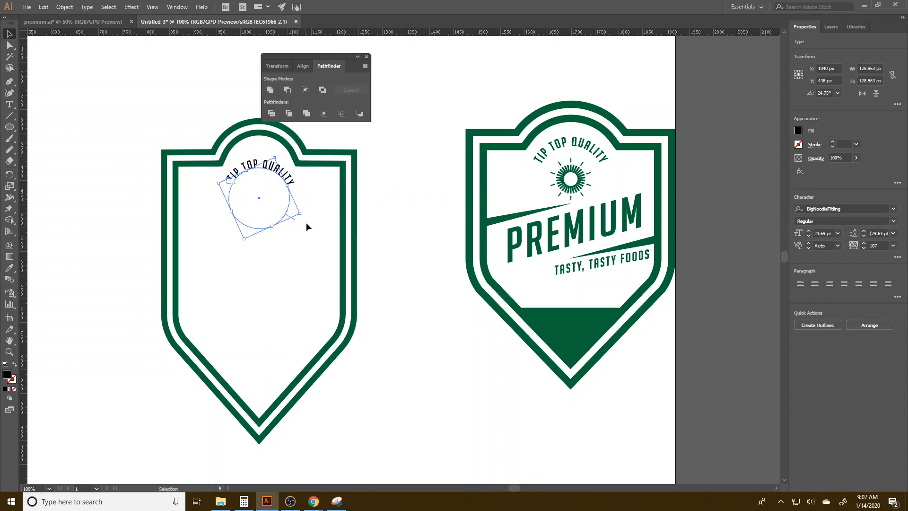
{"action": "left_click_drag", "start_coordinate": [306, 215], "coordinate": [307, 214]}
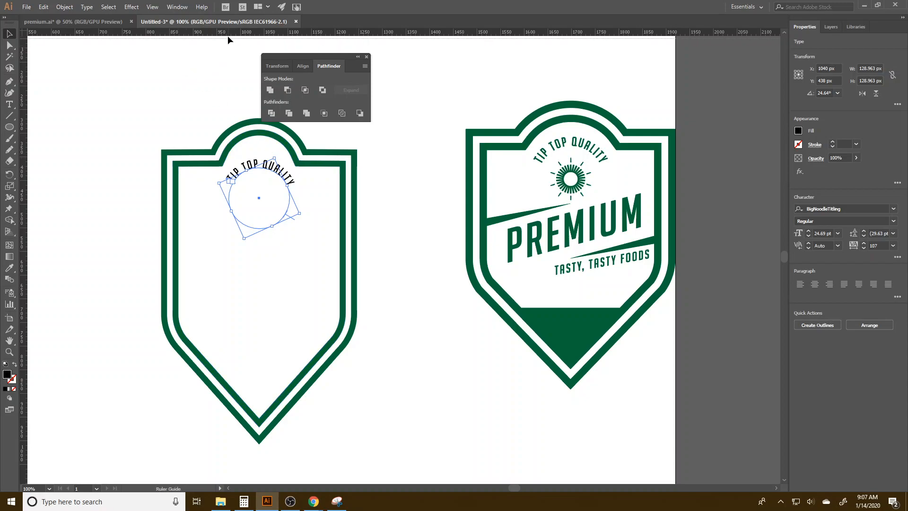
- Place a horizontal guide at about Y 406 px across the lower ends of the curved text
{"action": "scroll", "coordinate": [228, 38], "scroll_direction": "up", "scroll_amount": 2}
{"action": "left_click", "coordinate": [152, 7]}
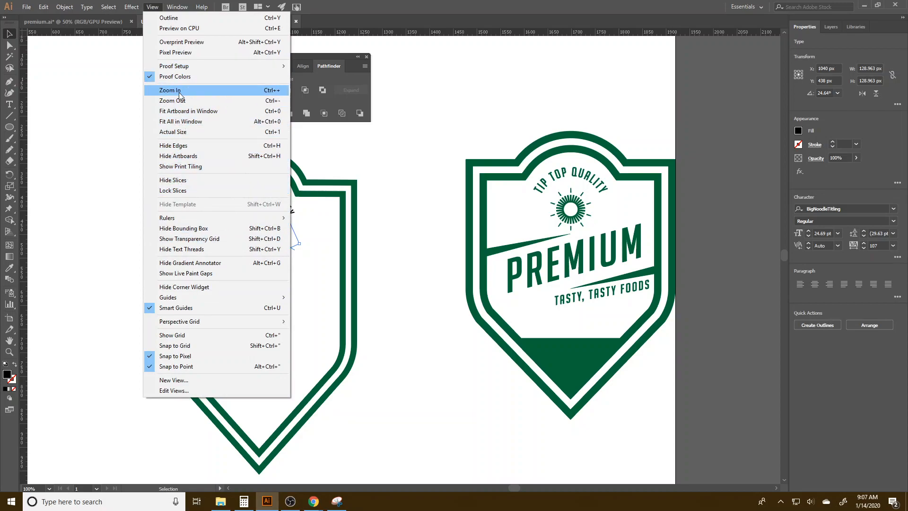
{"action": "mouse_move", "coordinate": [219, 218]}
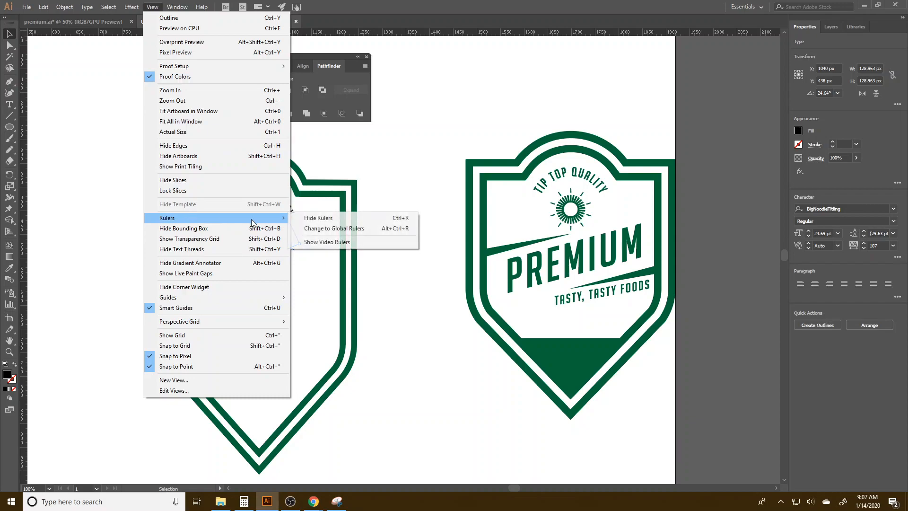
{"action": "left_click", "coordinate": [382, 24]}
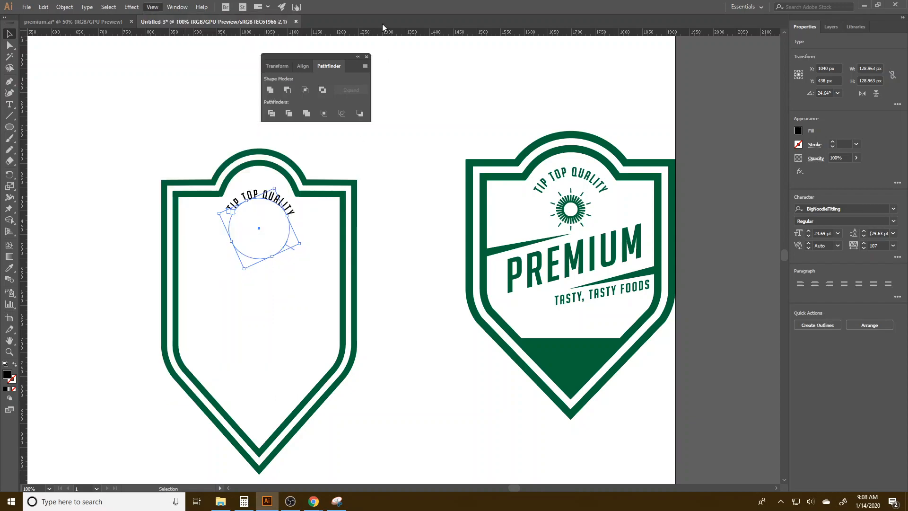
{"action": "left_click_drag", "start_coordinate": [230, 36], "coordinate": [244, 213]}
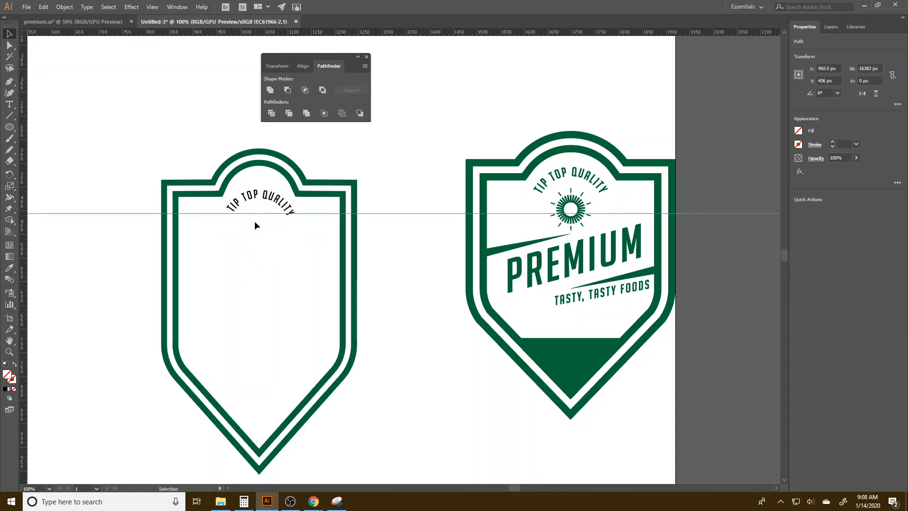
- Rotate the curved text to about 28.6° and nudge it down 2 px to level its ends against the guide
{"action": "scroll", "coordinate": [254, 221], "scroll_direction": "up", "scroll_amount": 3}
{"action": "left_click", "coordinate": [278, 172]}
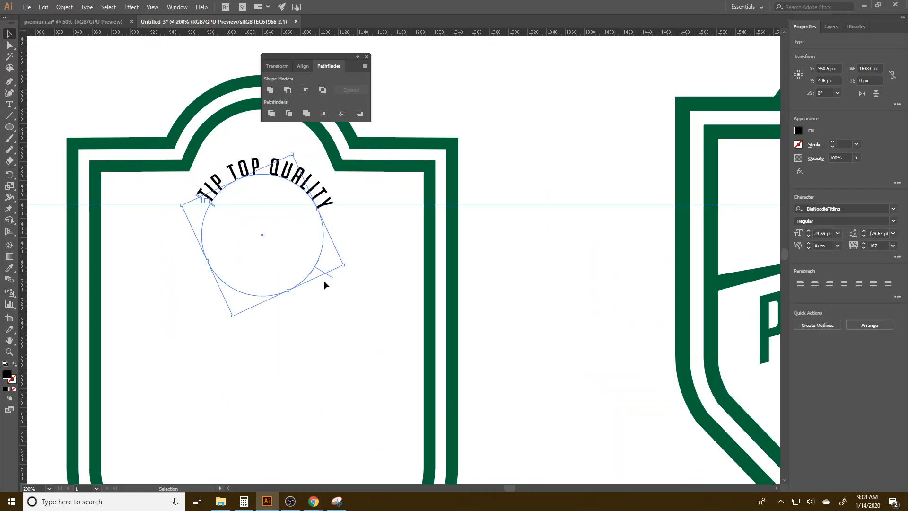
{"action": "left_click_drag", "start_coordinate": [348, 268], "coordinate": [346, 262]}
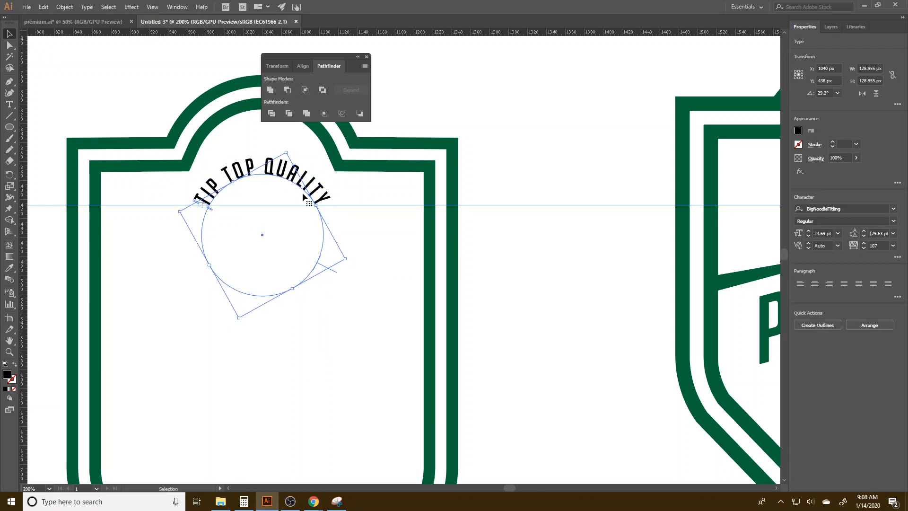
{"action": "key", "text": "Down"}
{"action": "key", "text": "Down"}
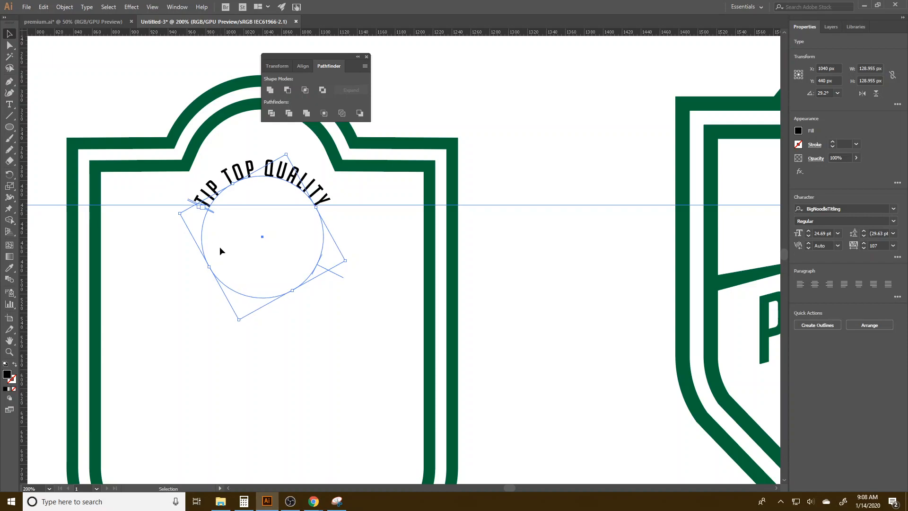
{"action": "left_click_drag", "start_coordinate": [352, 259], "coordinate": [349, 260]}
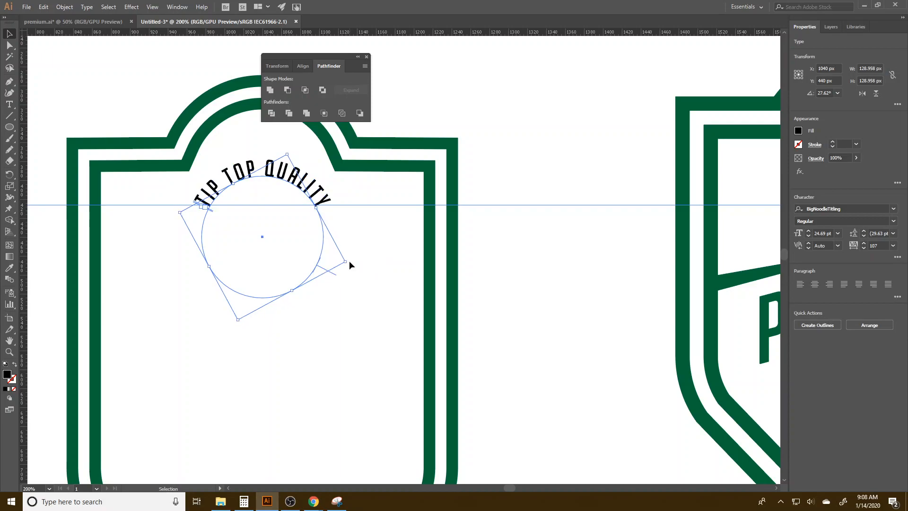
{"action": "left_click", "coordinate": [341, 280]}
- Set the tracking of the TIP TOP QUALITY text to 128
{"action": "left_click", "coordinate": [279, 175]}
{"action": "triple_click", "coordinate": [273, 174]}
{"action": "left_click", "coordinate": [863, 243]}
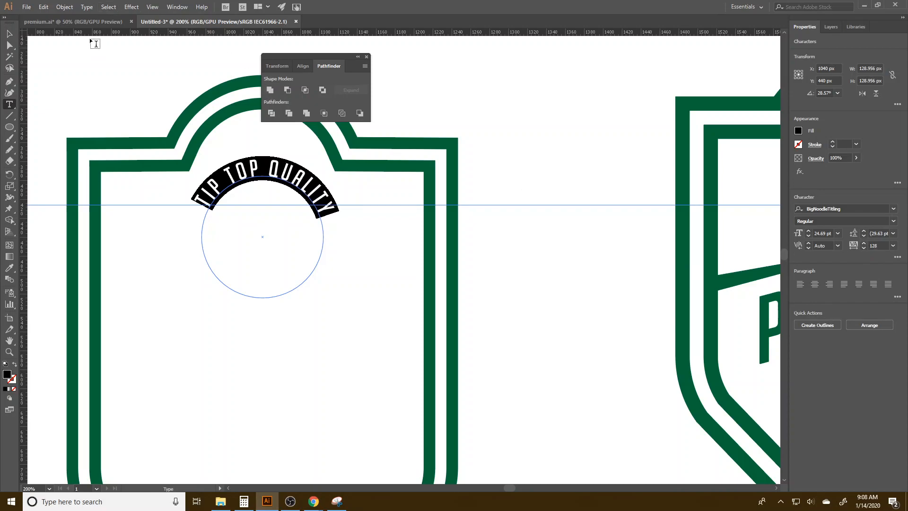
{"action": "left_click", "coordinate": [9, 34]}
- Rotate the curved text to about 31.3° so its first and last letters sit evenly on the guide
{"action": "left_click", "coordinate": [351, 266]}
{"action": "left_click", "coordinate": [345, 261]}
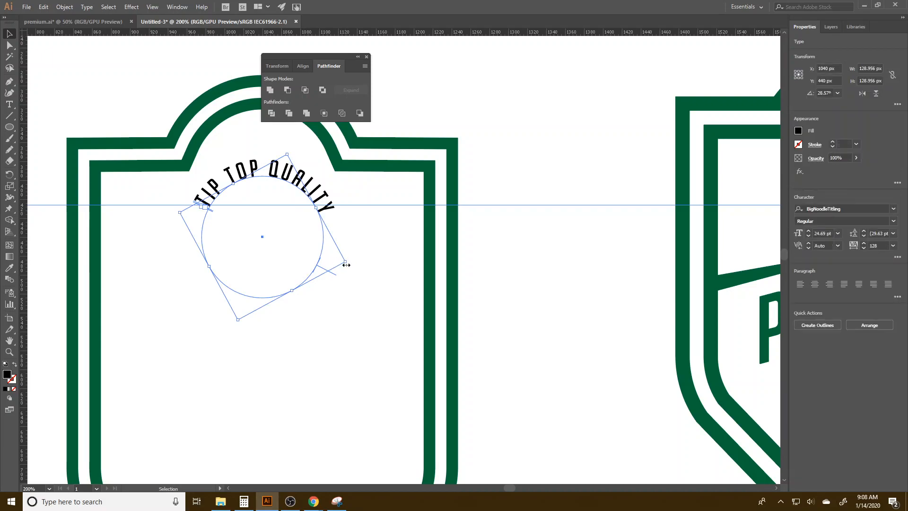
{"action": "left_click_drag", "start_coordinate": [348, 260], "coordinate": [352, 258]}
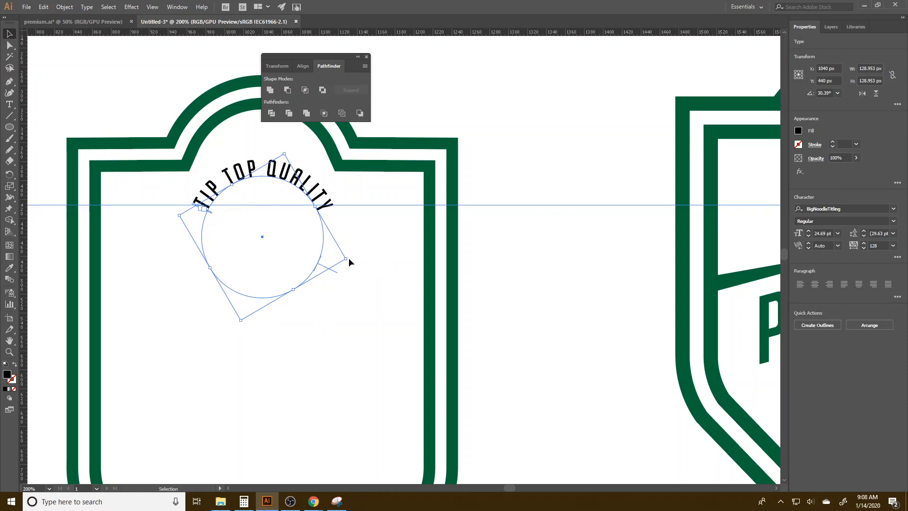
{"action": "left_click_drag", "start_coordinate": [350, 260], "coordinate": [349, 263]}
{"action": "left_click", "coordinate": [345, 319]}
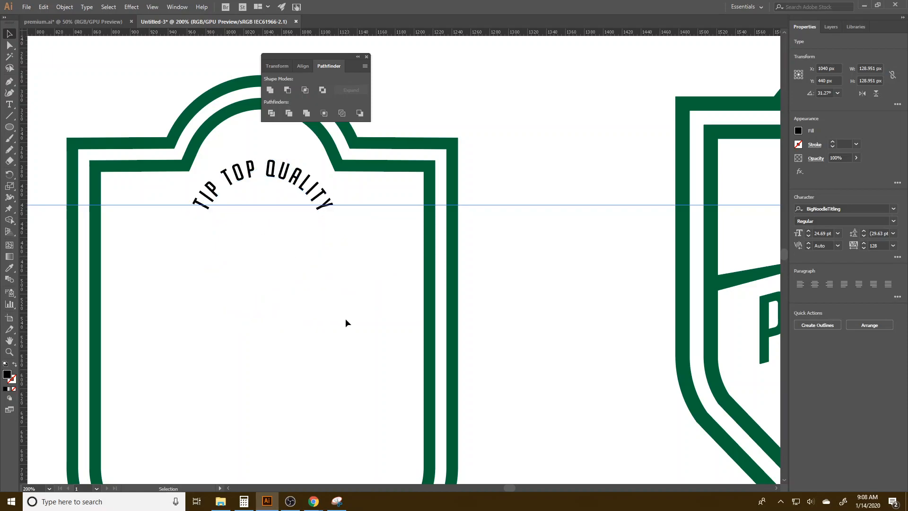
- Recolor the curved text with the shield outline's green using the Eyedropper
{"action": "left_click", "coordinate": [273, 174]}
{"action": "key", "text": "i"}
{"action": "left_click", "coordinate": [410, 137]}
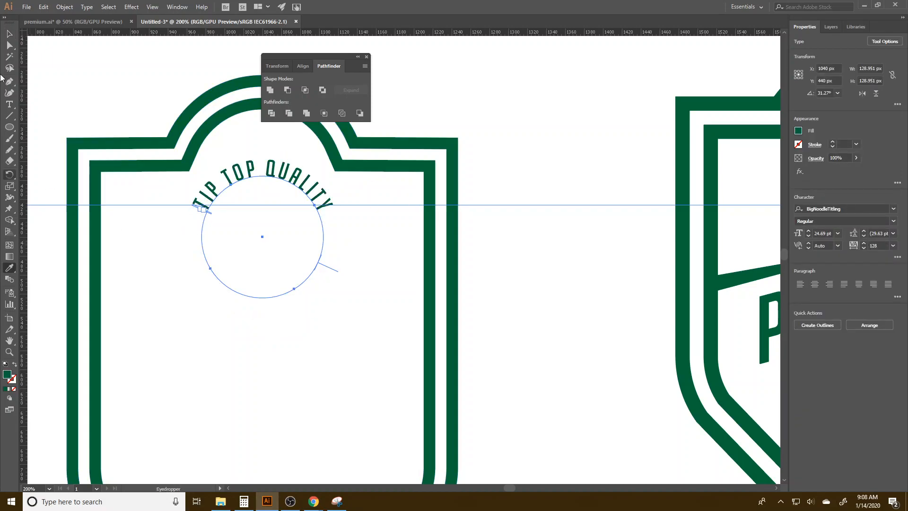
{"action": "left_click", "coordinate": [9, 34]}
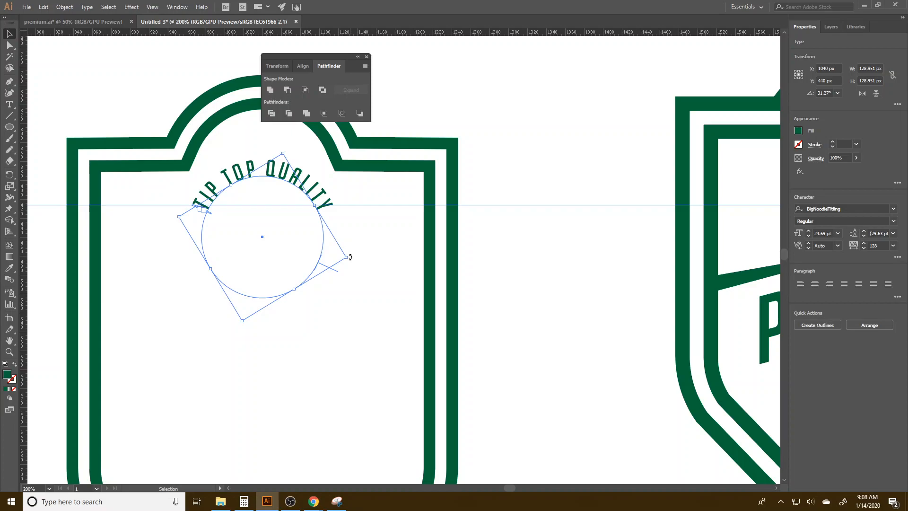
- Align the curved TIP TOP QUALITY text and the shield outline on a common horizontal center
{"action": "left_click_drag", "start_coordinate": [350, 257], "coordinate": [350, 259]}
{"action": "left_click", "coordinate": [357, 274]}
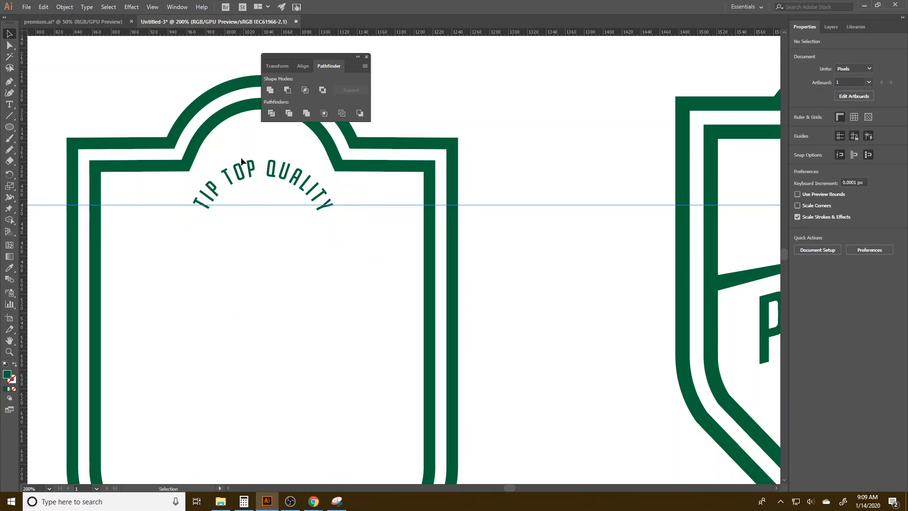
{"action": "left_click_drag", "start_coordinate": [161, 78], "coordinate": [245, 257]}
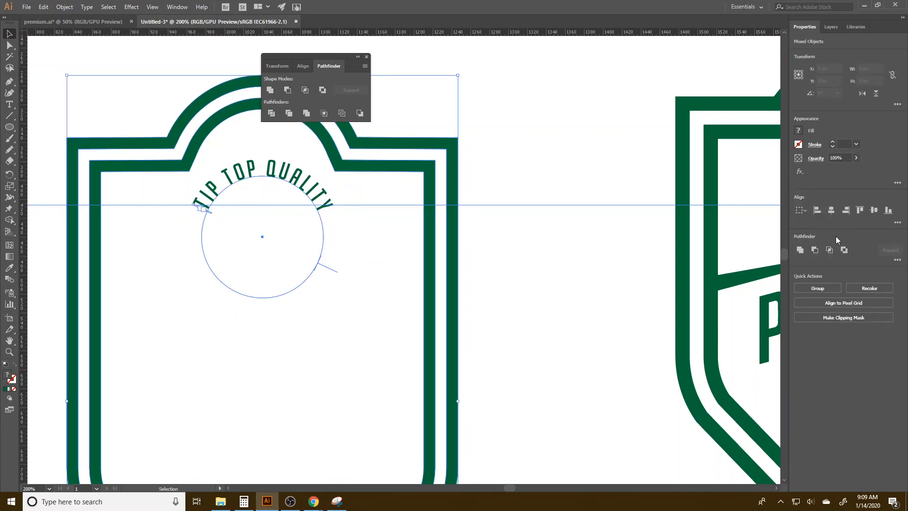
{"action": "left_click", "coordinate": [831, 210]}
{"action": "left_click", "coordinate": [347, 326]}
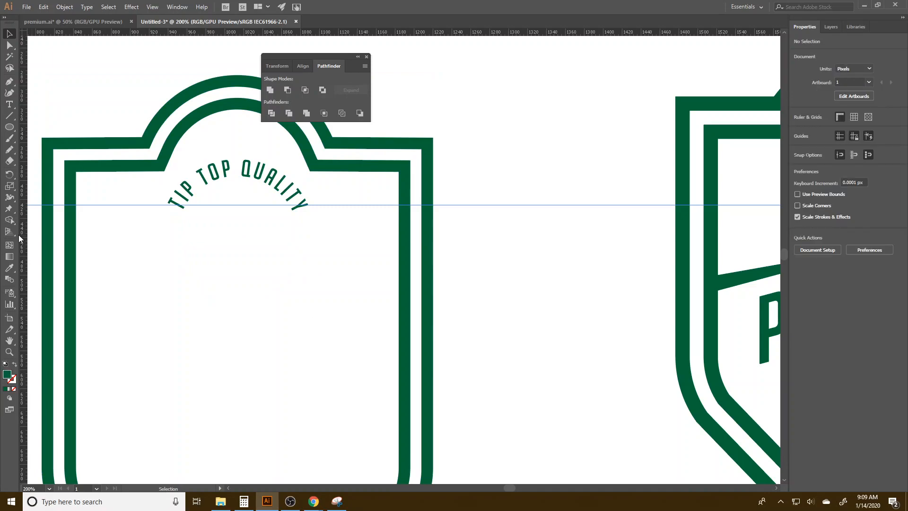
- Draw a solid green circle about 61 px in diameter inside the shield, below the curved text
{"action": "left_click_drag", "start_coordinate": [340, 325], "coordinate": [209, 328]}
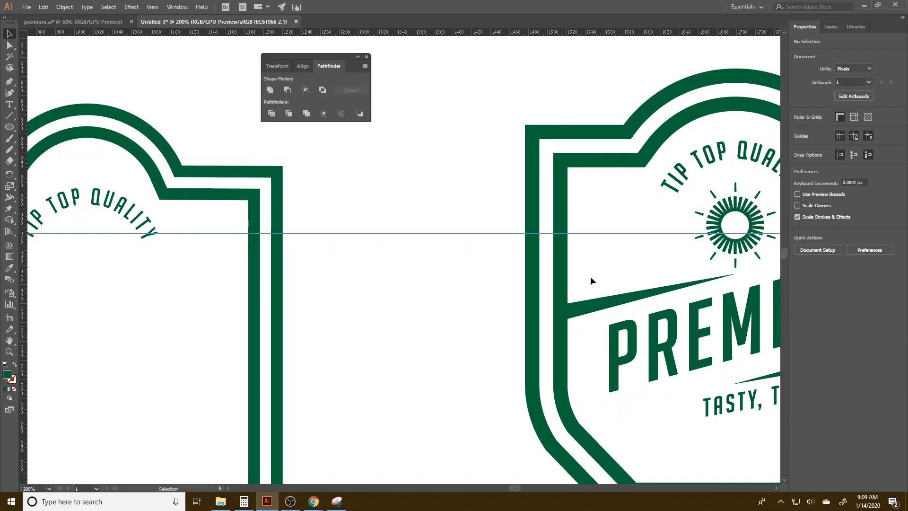
{"action": "key", "text": "m"}
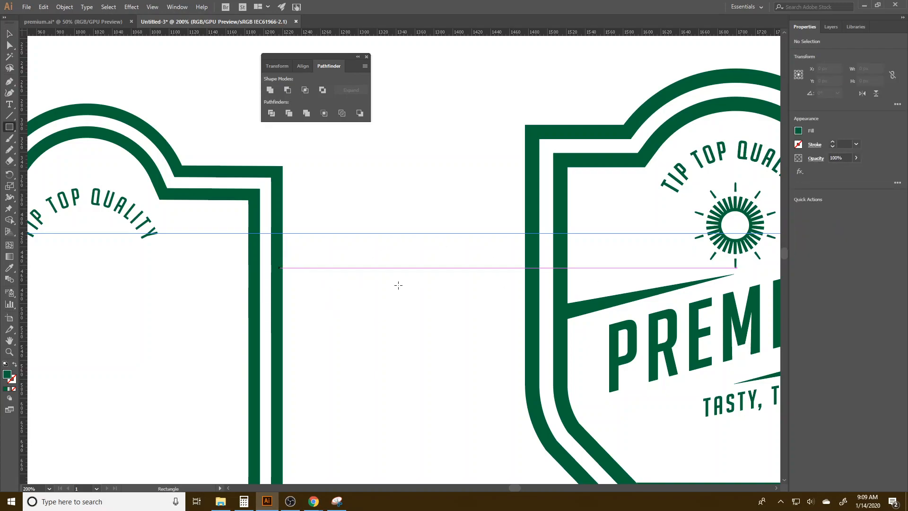
{"action": "left_click_drag", "start_coordinate": [142, 308], "coordinate": [399, 273]}
{"action": "left_click_drag", "start_coordinate": [318, 230], "coordinate": [381, 292]}
{"action": "key", "text": "ctrl+z"}
{"action": "left_click_drag", "start_coordinate": [324, 256], "coordinate": [381, 314]}
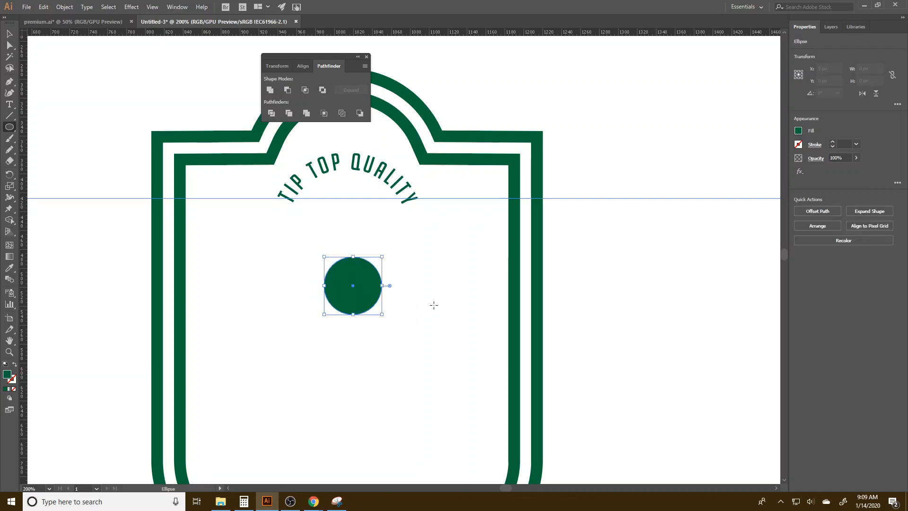
- Offset the circle's path by -5 px to create a smaller concentric circle
{"action": "left_click", "coordinate": [809, 209]}
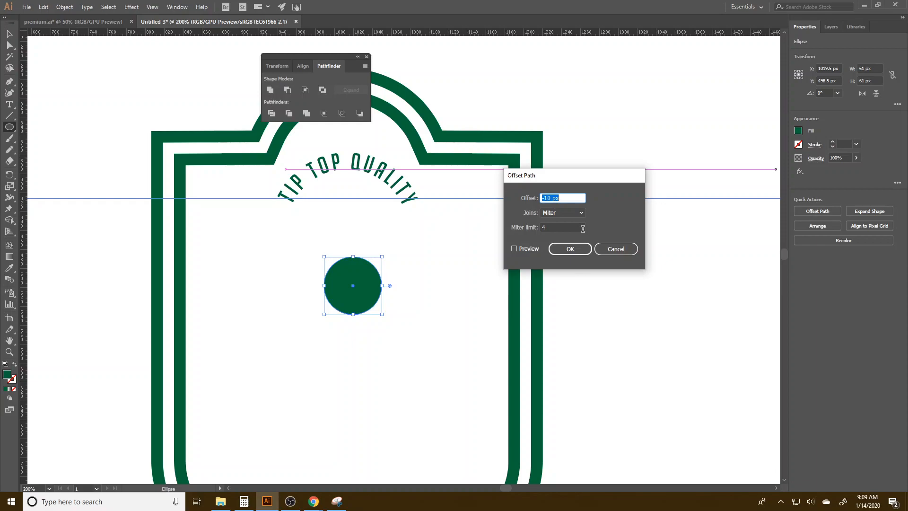
{"action": "type", "text": "-5"}
{"action": "left_click", "coordinate": [524, 247]}
{"action": "key", "text": "Return"}
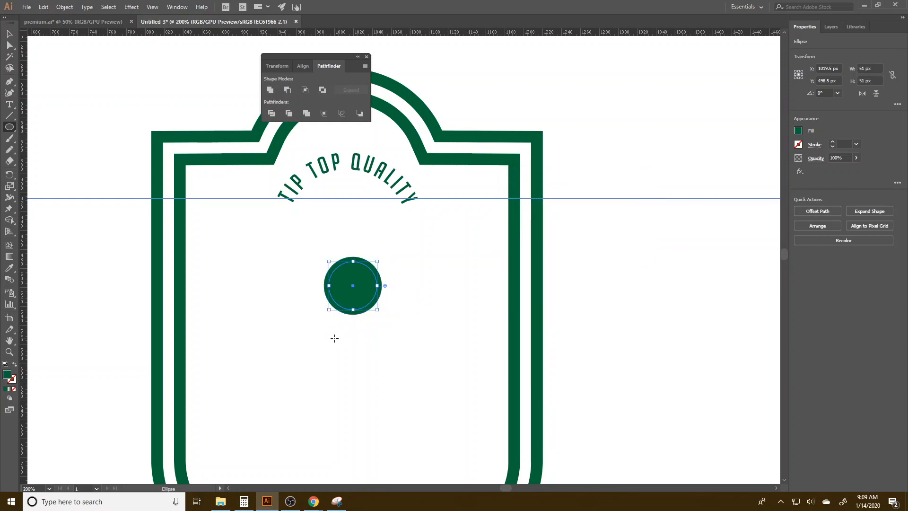
- Move the inner and outer circles out of the shield onto the blank area beside it
{"action": "key", "text": "v"}
{"action": "left_click_drag", "start_coordinate": [369, 335], "coordinate": [348, 281]}
{"action": "left_click", "coordinate": [409, 336]}
{"action": "left_click", "coordinate": [347, 297]}
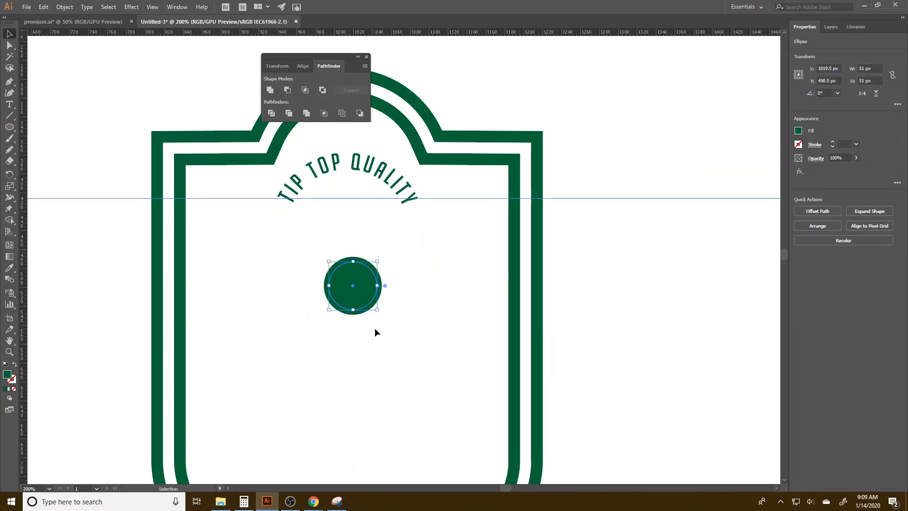
{"action": "left_click_drag", "start_coordinate": [356, 313], "coordinate": [600, 316]}
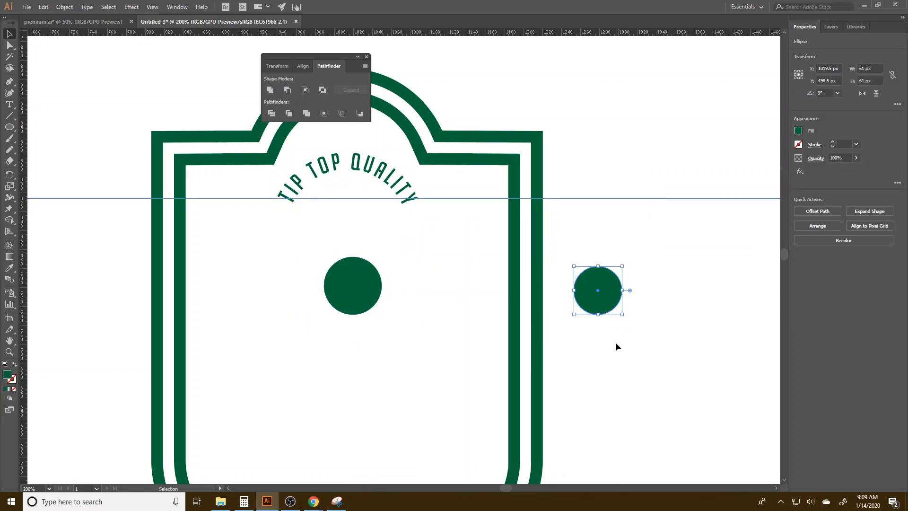
{"action": "left_click_drag", "start_coordinate": [351, 305], "coordinate": [589, 306]}
- Center the two circles on each other and subtract the smaller one to form a ring
{"action": "left_click_drag", "start_coordinate": [652, 367], "coordinate": [600, 252]}
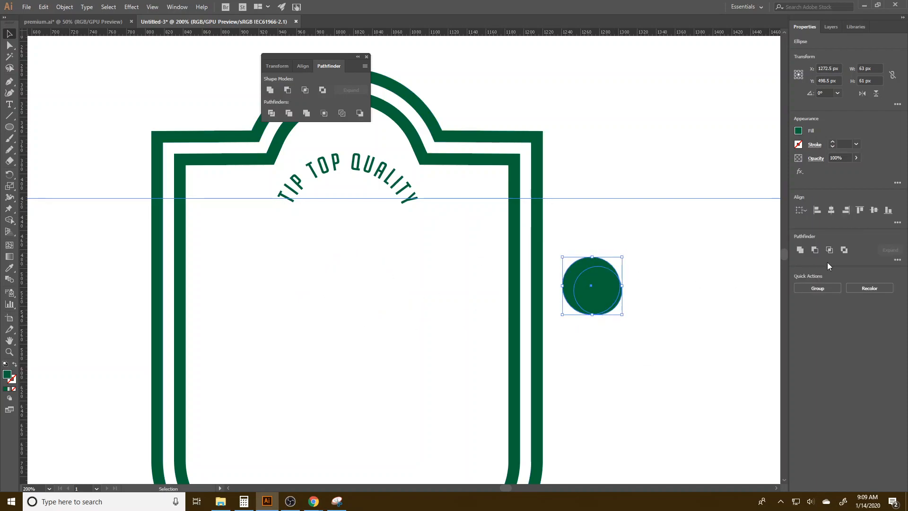
{"action": "left_click", "coordinate": [831, 209]}
{"action": "left_click", "coordinate": [874, 210]}
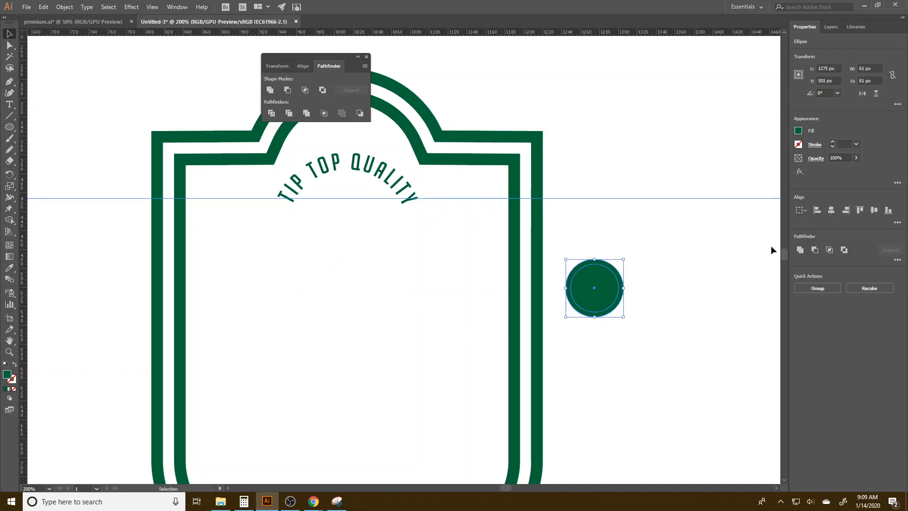
{"action": "left_click", "coordinate": [814, 250]}
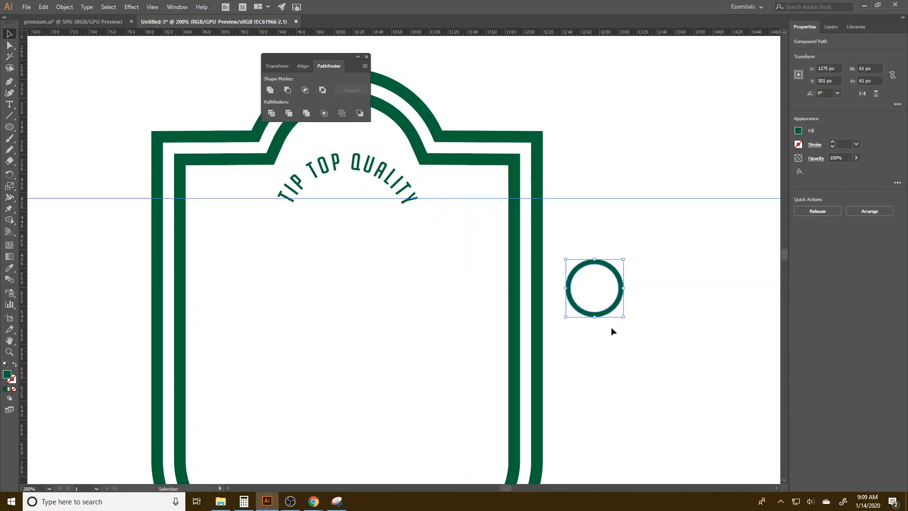
- Create a vertical rectangle 5 px wide and 80 px high over the ring
{"action": "key", "text": "m"}
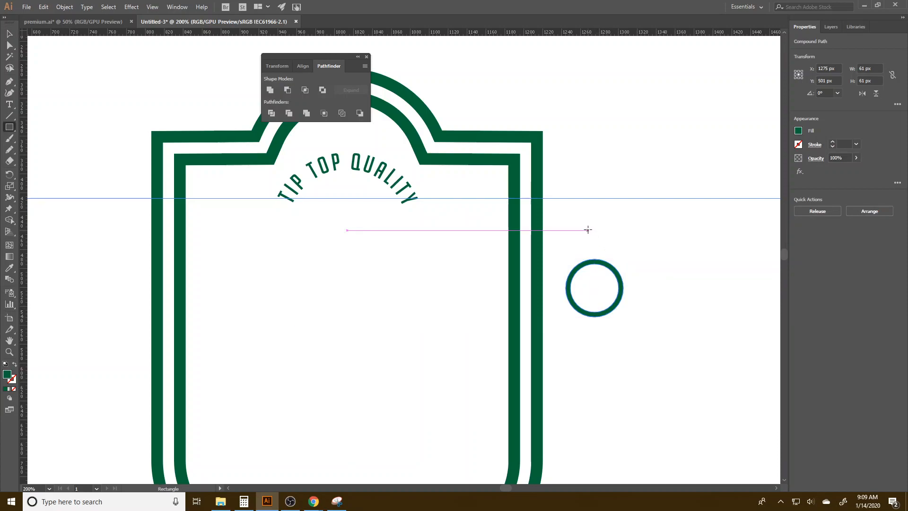
{"action": "key", "text": "v"}
{"action": "left_click", "coordinate": [589, 265]}
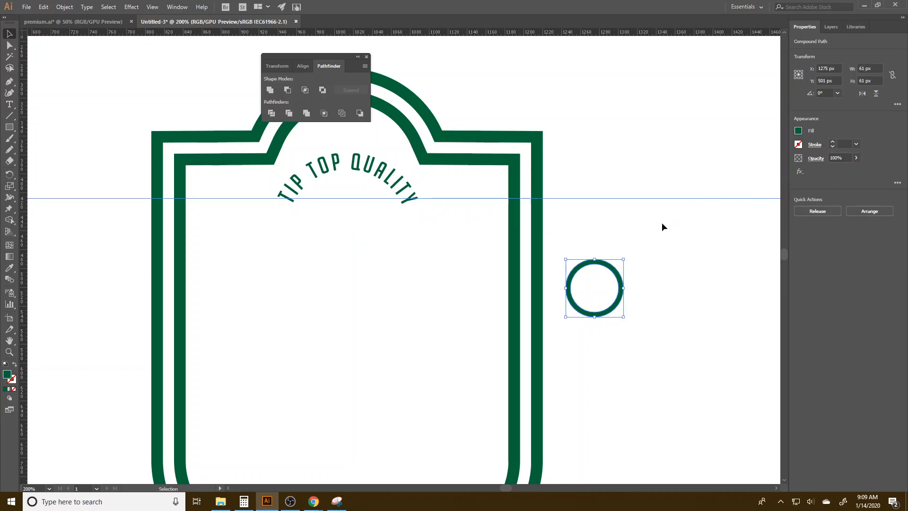
{"action": "key", "text": "m"}
{"action": "left_click", "coordinate": [574, 273]}
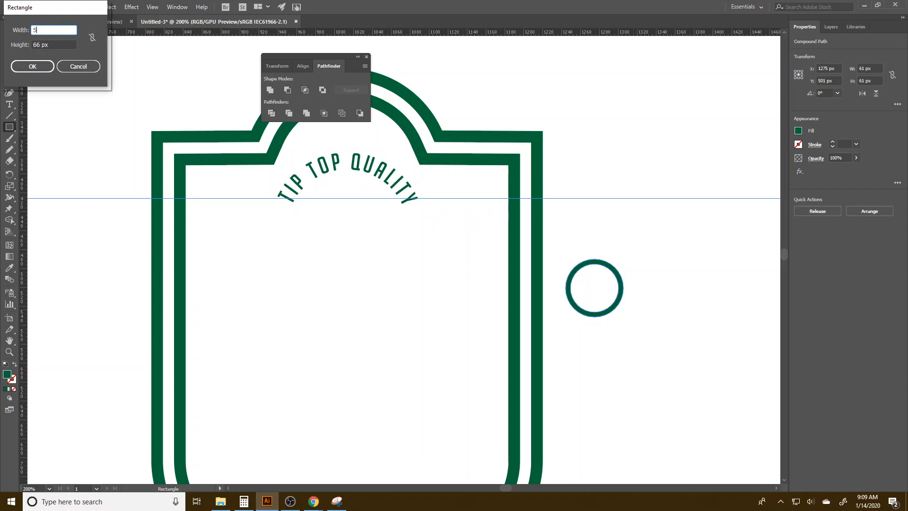
{"action": "key", "text": "Tab"}
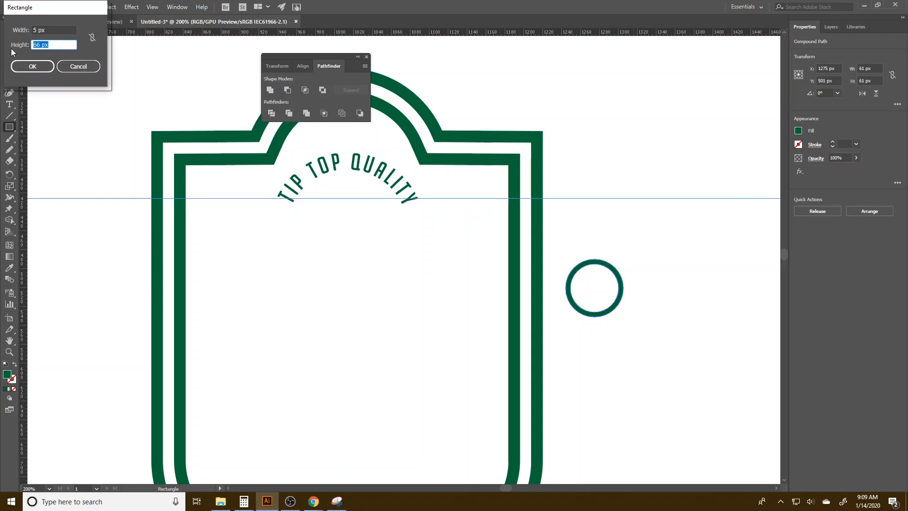
{"action": "type", "text": "80"}
{"action": "left_click", "coordinate": [42, 65]}
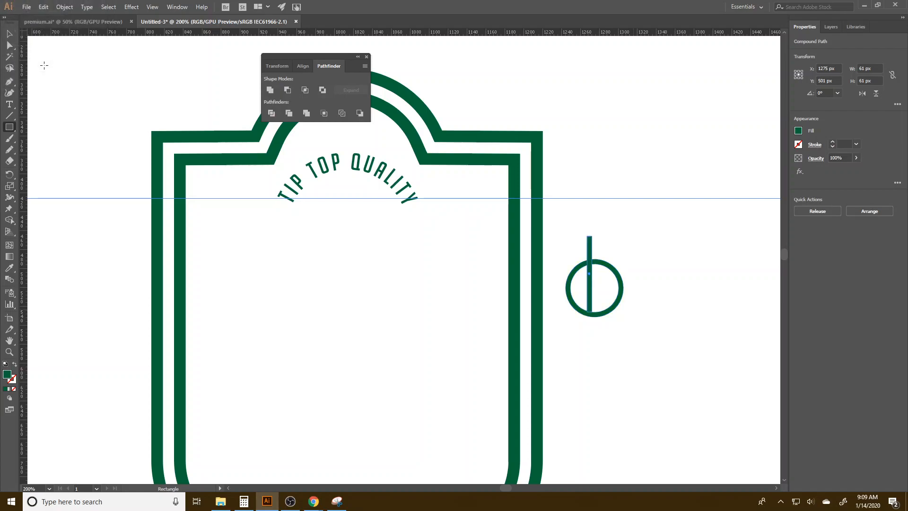
- Center the thin vertical bar on the ring both horizontally and vertically
{"action": "left_click", "coordinate": [9, 34]}
{"action": "left_click_drag", "start_coordinate": [591, 318], "coordinate": [548, 231]}
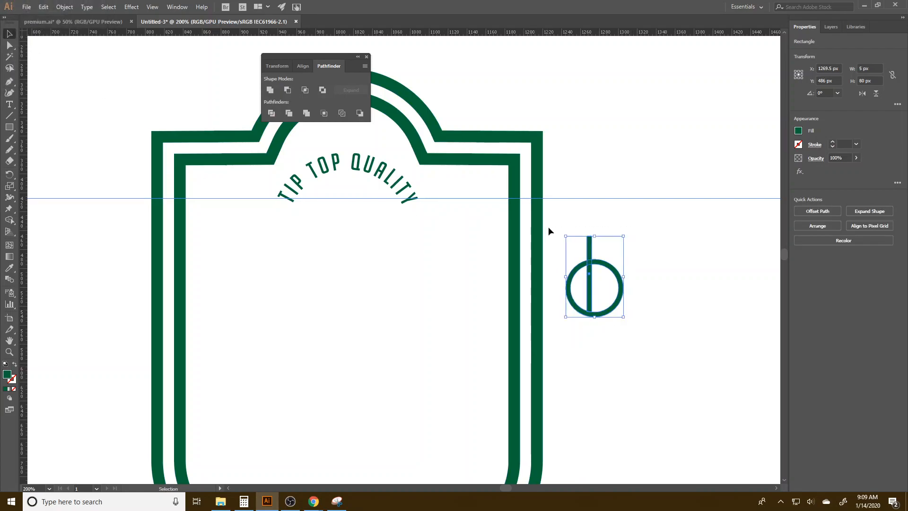
{"action": "left_click", "coordinate": [831, 213]}
{"action": "left_click", "coordinate": [873, 209]}
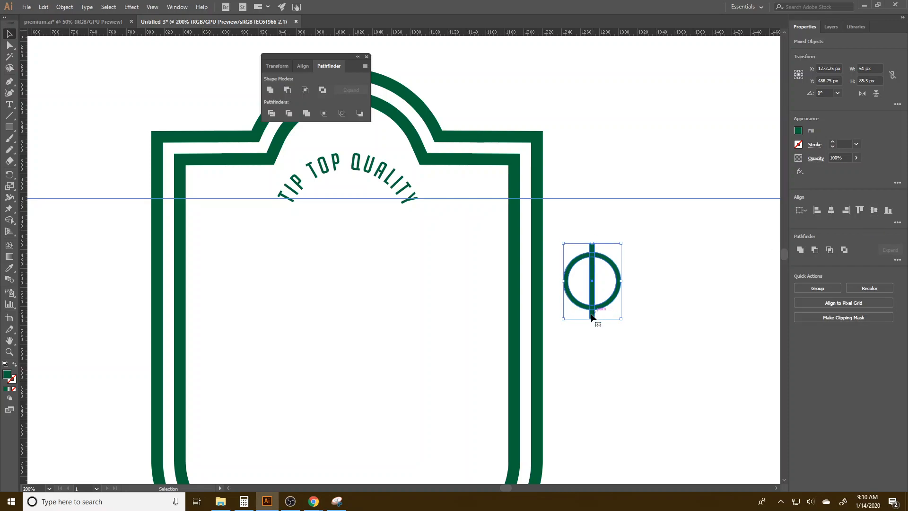
{"action": "left_click", "coordinate": [635, 362]}
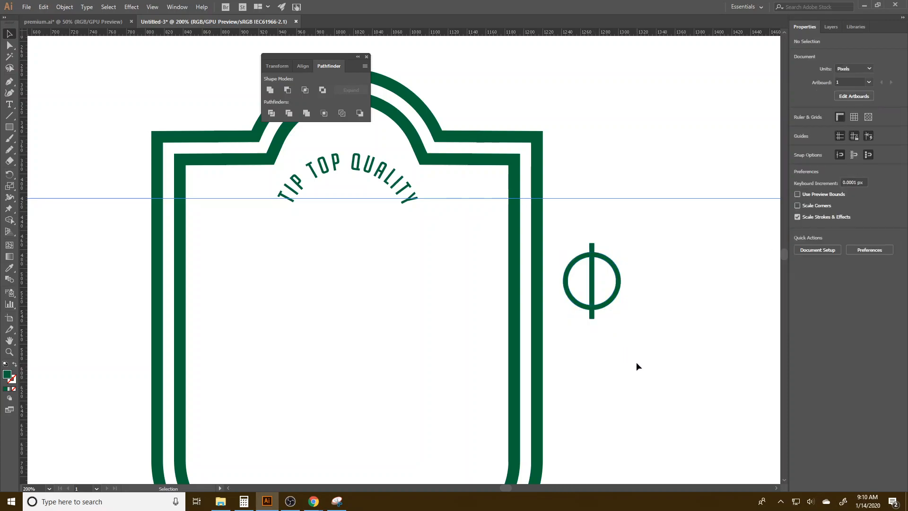
- Lengthen the vertical bar evenly about its center to 97 px so it extends farther past the ring
{"action": "left_click", "coordinate": [592, 303]}
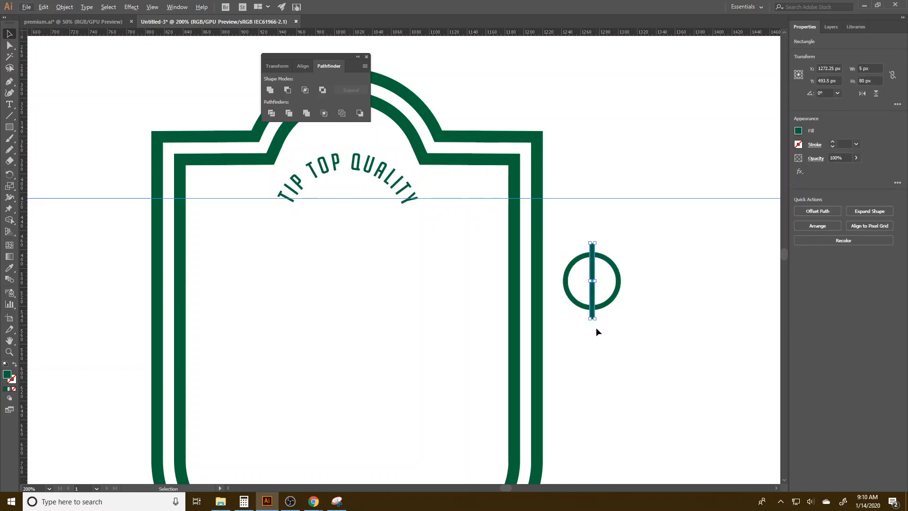
{"action": "scroll", "coordinate": [597, 326], "scroll_direction": "up", "scroll_amount": 4}
{"action": "left_click_drag", "start_coordinate": [574, 289], "coordinate": [557, 141]}
{"action": "scroll", "coordinate": [571, 282], "scroll_direction": "down", "scroll_amount": 3}
{"action": "left_click", "coordinate": [608, 336]}
{"action": "left_click", "coordinate": [597, 282]}
- Make a copy of the vertical bar rotated by 12° about its center
{"action": "left_click", "coordinate": [571, 244]}
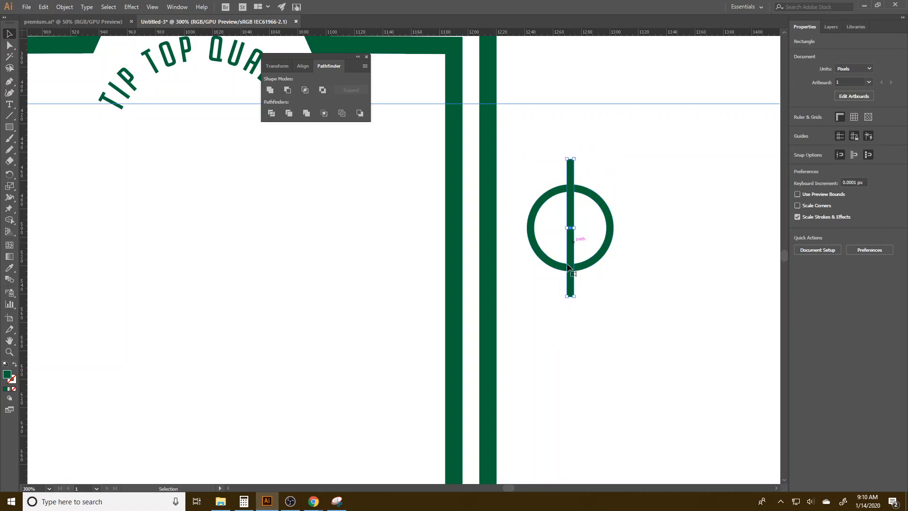
{"action": "right_click", "coordinate": [570, 264]}
{"action": "mouse_move", "coordinate": [624, 402]}
{"action": "left_click", "coordinate": [721, 432]}
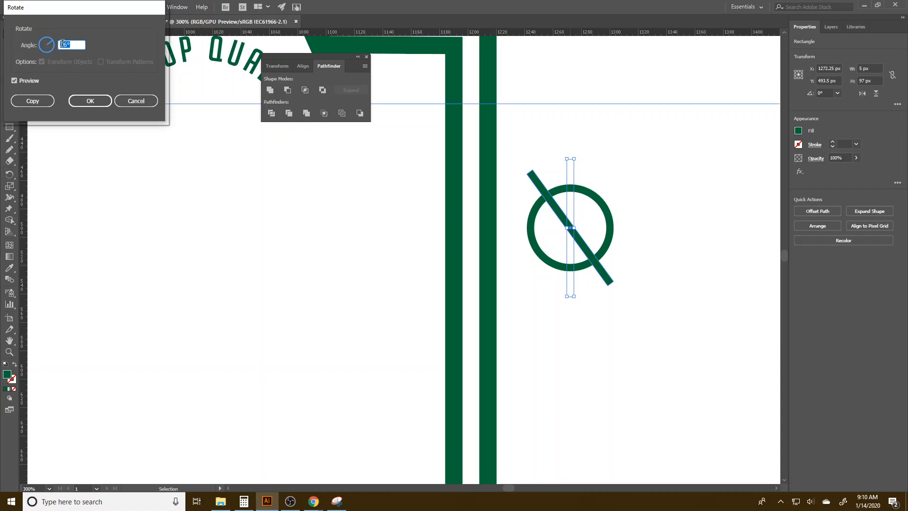
{"action": "type", "text": "12"}
{"action": "key", "text": "Tab"}
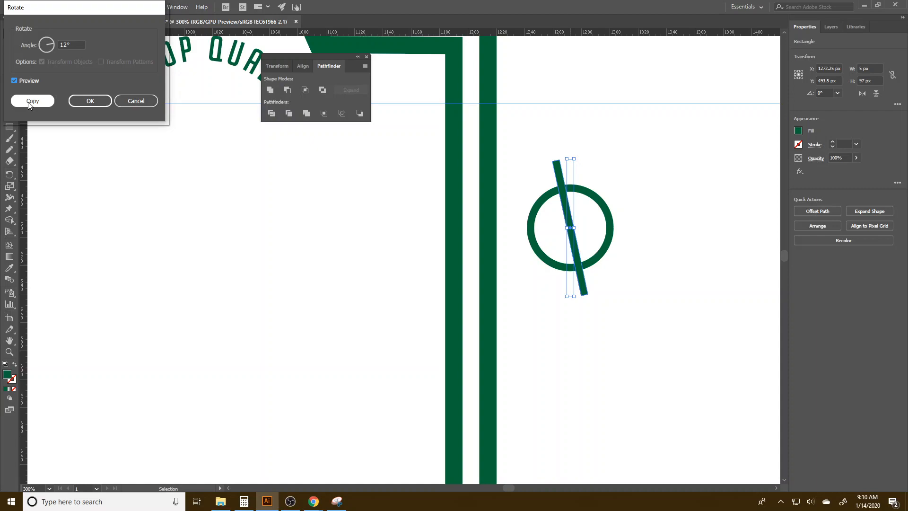
{"action": "left_click", "coordinate": [29, 101]}
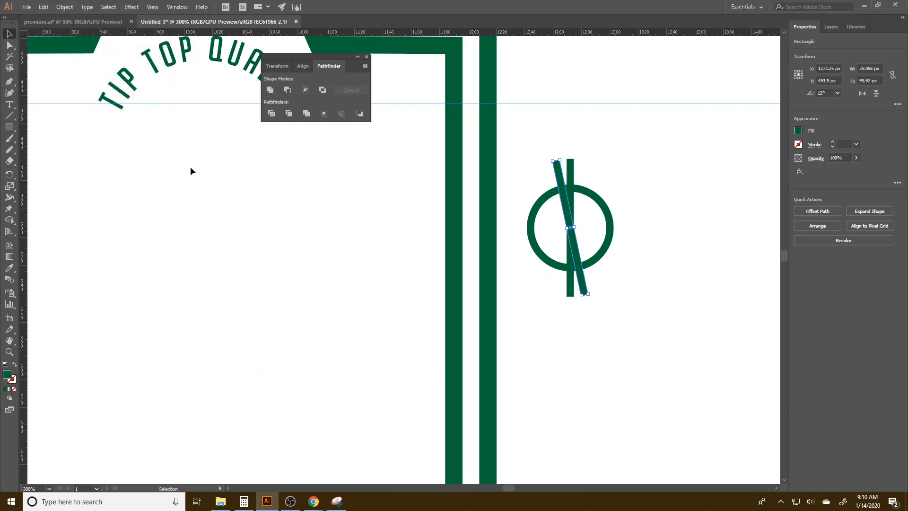
- Repeat the 12° rotated copy until the bars form a full sunburst around the ring
{"action": "key", "text": "ctrl+d"}
{"action": "key", "text": "ctrl+d"}
{"action": "key", "text": "ctrl+d"}
{"action": "key", "text": "ctrl+d"}
{"action": "key", "text": "ctrl+d"}
{"action": "key", "text": "ctrl+d"}
{"action": "key", "text": "ctrl+d"}
{"action": "key", "text": "ctrl+d"}
{"action": "key", "text": "ctrl+d"}
{"action": "key", "text": "ctrl+d"}
{"action": "key", "text": "ctrl+d"}
{"action": "key", "text": "ctrl+d"}
{"action": "key", "text": "ctrl+d"}
{"action": "key", "text": "ctrl+d"}
{"action": "key", "text": "ctrl+d"}
{"action": "left_click", "coordinate": [639, 358]}
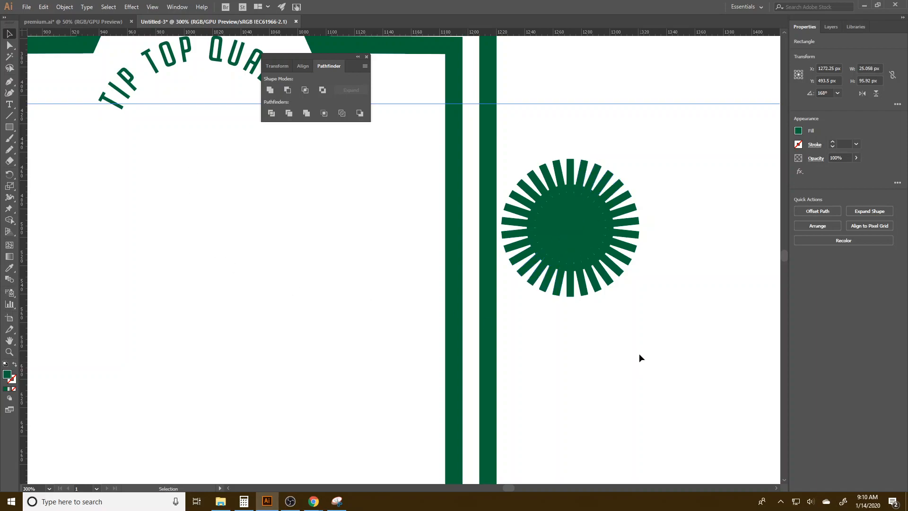
- Unite all the sunburst bars into one shape, leaving the ring out of the selection
{"action": "left_click_drag", "start_coordinate": [644, 300], "coordinate": [508, 155]}
{"action": "scroll", "coordinate": [585, 215], "scroll_direction": "up", "scroll_amount": 5}
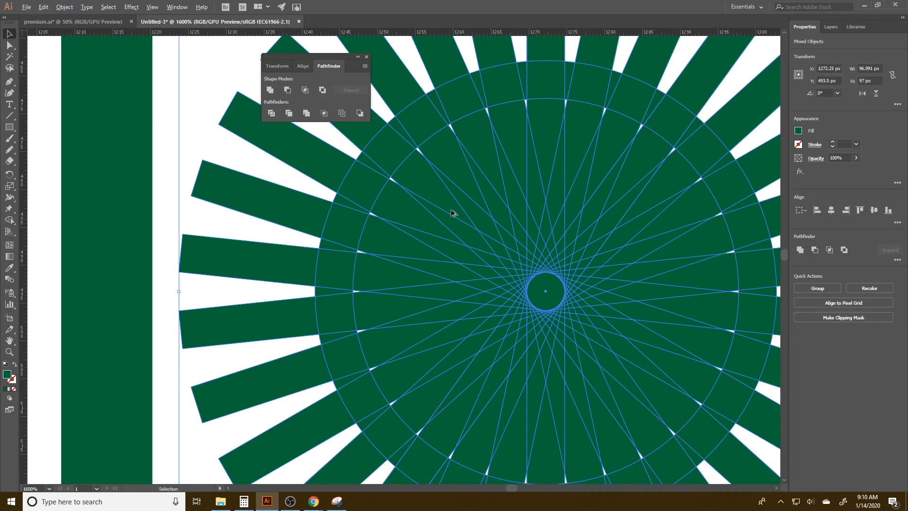
{"action": "left_click", "coordinate": [336, 200], "text": "shift"}
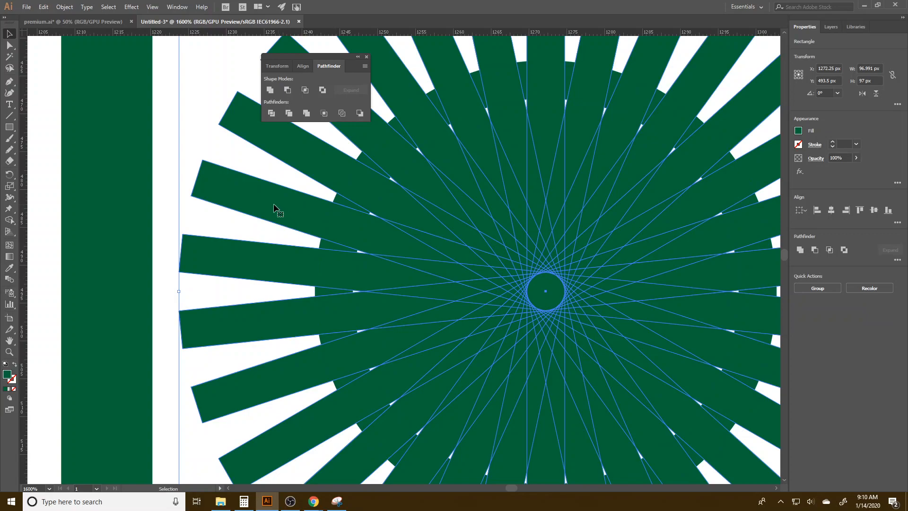
{"action": "left_click", "coordinate": [801, 251]}
{"action": "scroll", "coordinate": [415, 293], "scroll_direction": "down", "scroll_amount": 3}
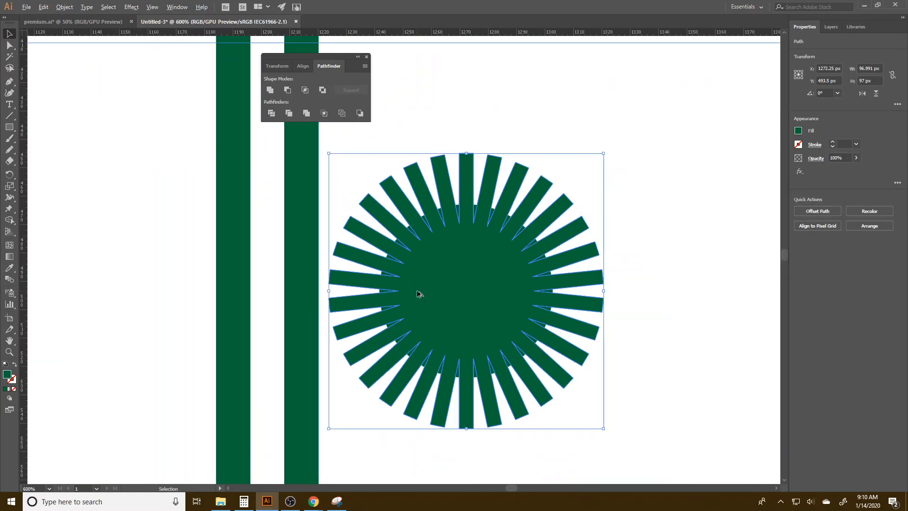
- Create a 61 px circle and center it horizontally and vertically on the united sunburst rays
{"action": "key", "text": "l"}
{"action": "left_click", "coordinate": [608, 346]}
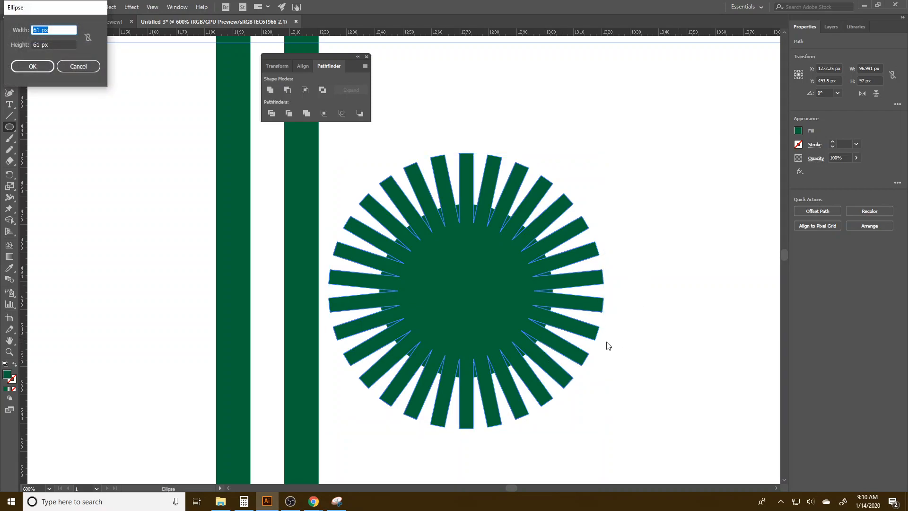
{"action": "key", "text": "Return"}
{"action": "key", "text": "v"}
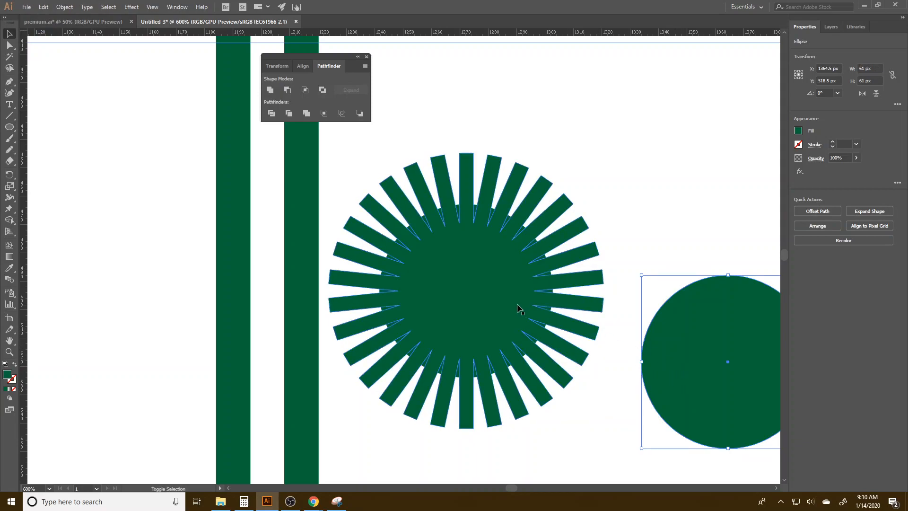
{"action": "left_click", "coordinate": [494, 301], "text": "shift"}
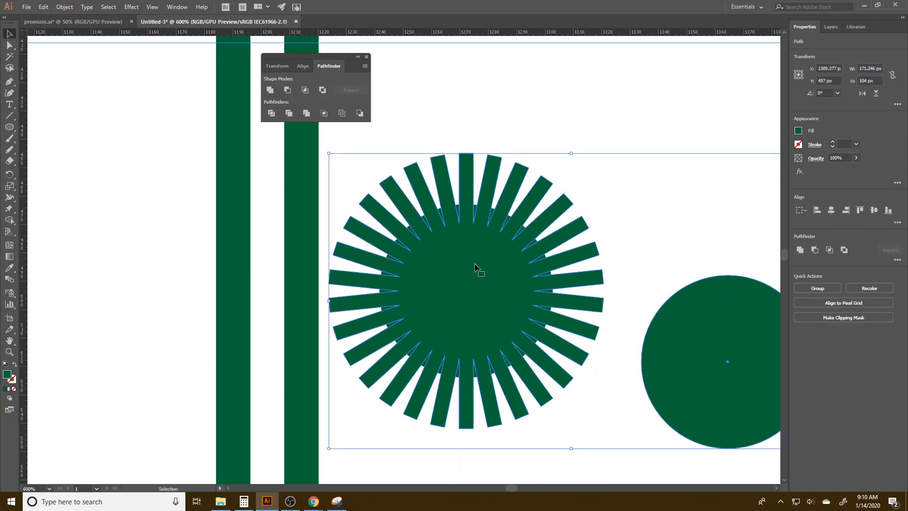
{"action": "left_click", "coordinate": [830, 210]}
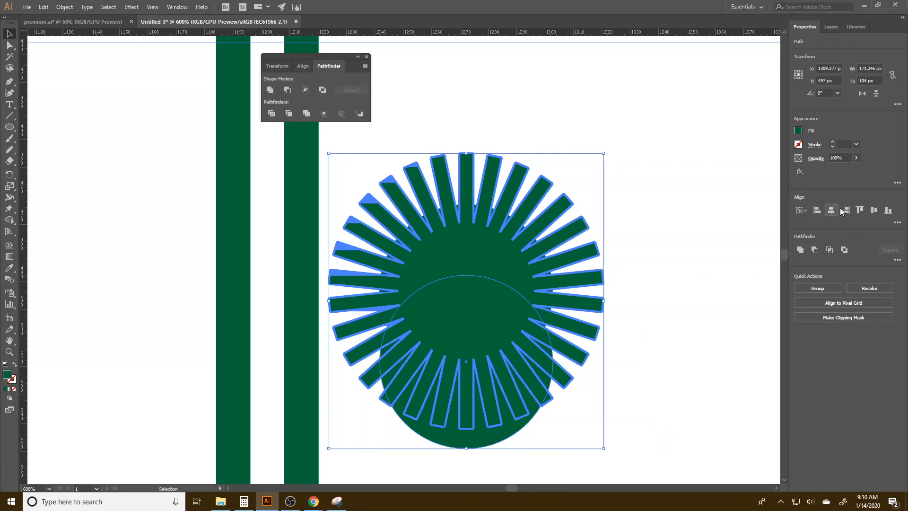
{"action": "left_click", "coordinate": [874, 209]}
- Subtract the circle from the sunburst rays and unite the remaining rays with the ring
{"action": "left_click", "coordinate": [814, 250]}
{"action": "left_click", "coordinate": [649, 322]}
{"action": "left_click_drag", "start_coordinate": [625, 411], "coordinate": [539, 264]}
{"action": "left_click", "coordinate": [800, 249]}
{"action": "left_click", "coordinate": [452, 283]}
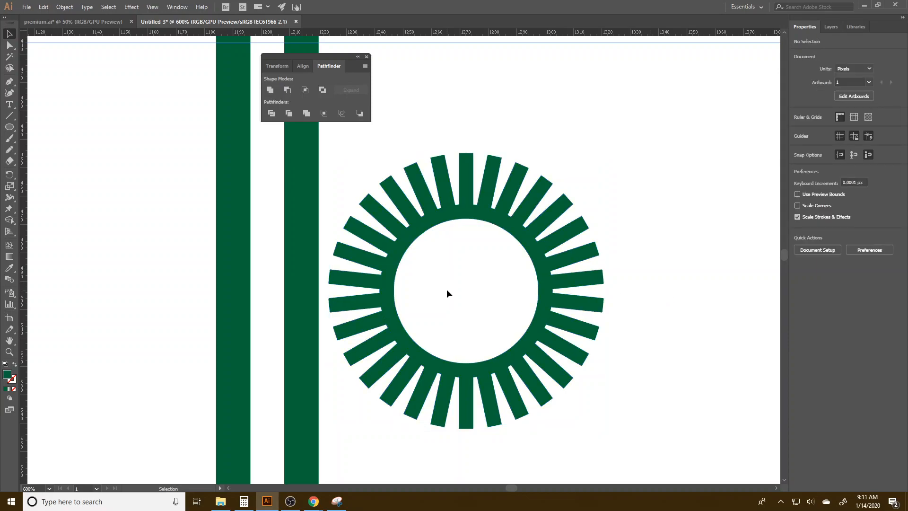
- Create a 3 × 100 px rectangle over the sunburst ring
{"action": "scroll", "coordinate": [447, 288], "scroll_direction": "down", "scroll_amount": 3}
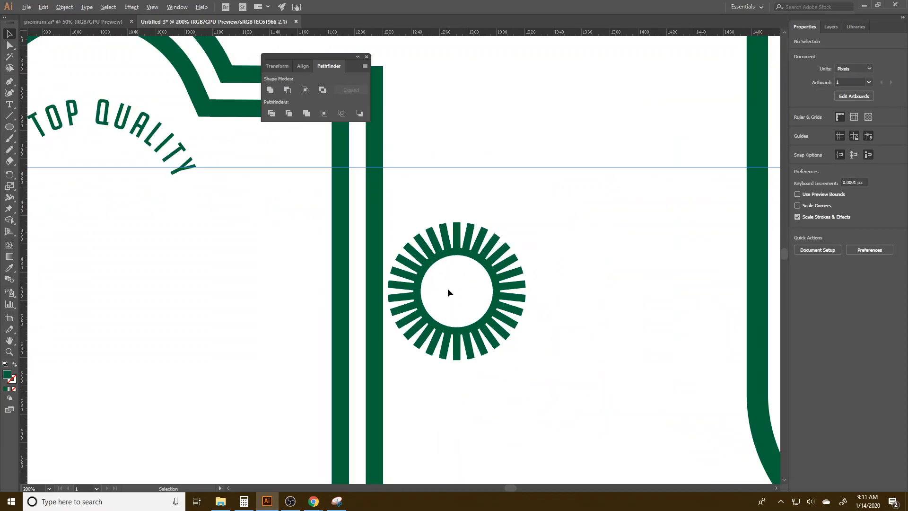
{"action": "scroll", "coordinate": [447, 288], "scroll_direction": "up", "scroll_amount": 2}
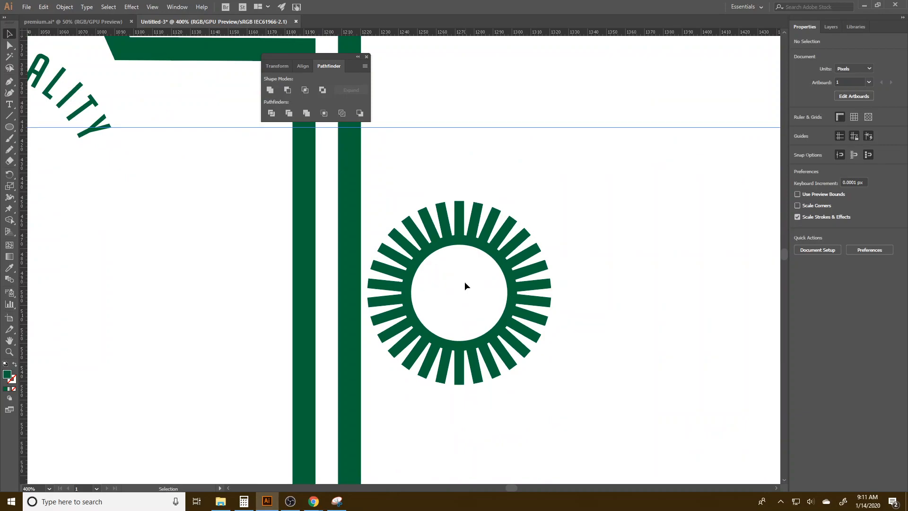
{"action": "key", "text": "m"}
{"action": "left_click", "coordinate": [465, 274]}
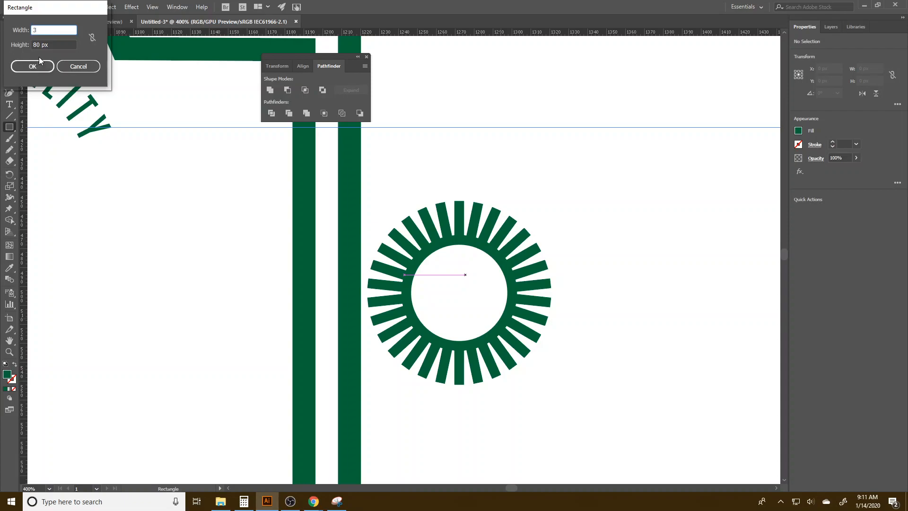
{"action": "key", "text": "Tab"}
{"action": "type", "text": "100"}
{"action": "left_click", "coordinate": [24, 67]}
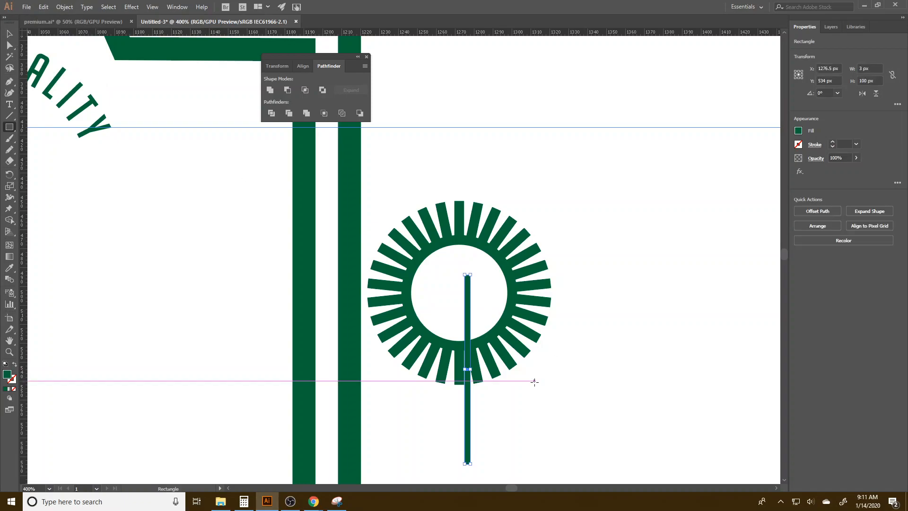
- Add anchor points to the thin rectangle's path and fill it with red
{"action": "left_click", "coordinate": [64, 6]}
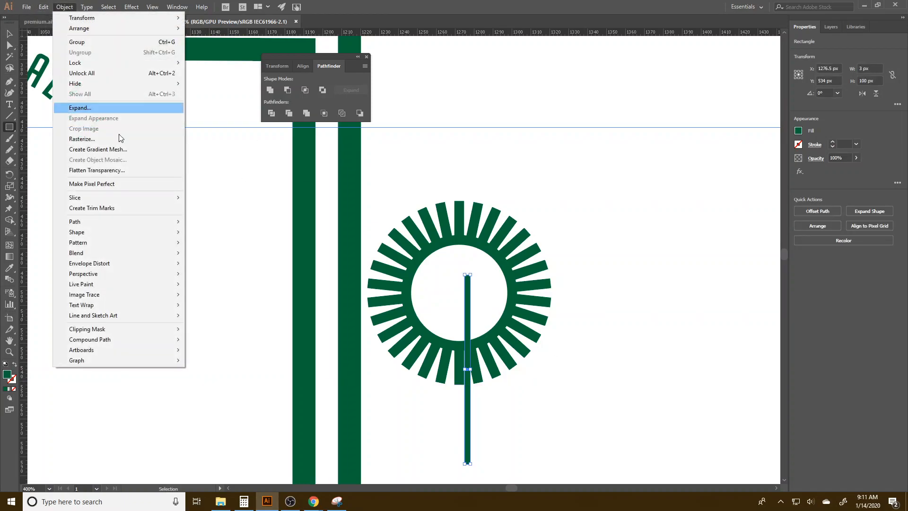
{"action": "mouse_move", "coordinate": [161, 226]}
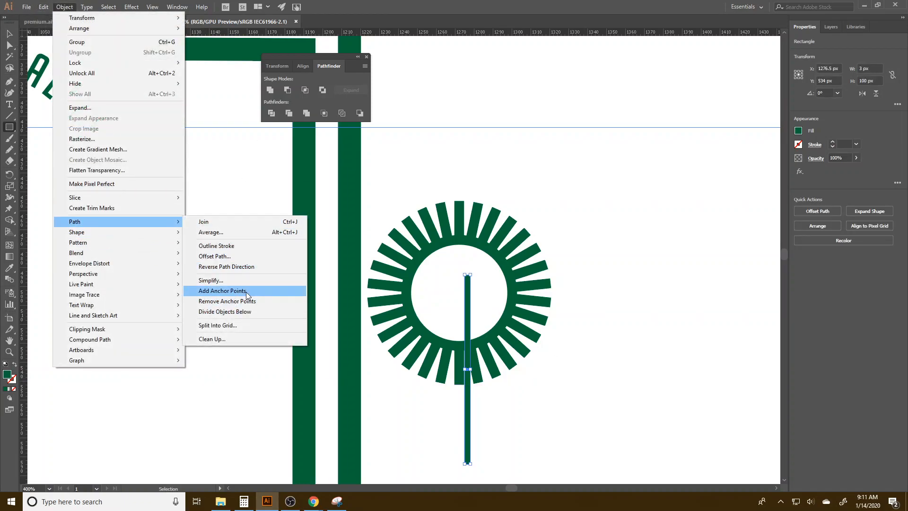
{"action": "left_click", "coordinate": [246, 291]}
{"action": "left_click", "coordinate": [798, 131]}
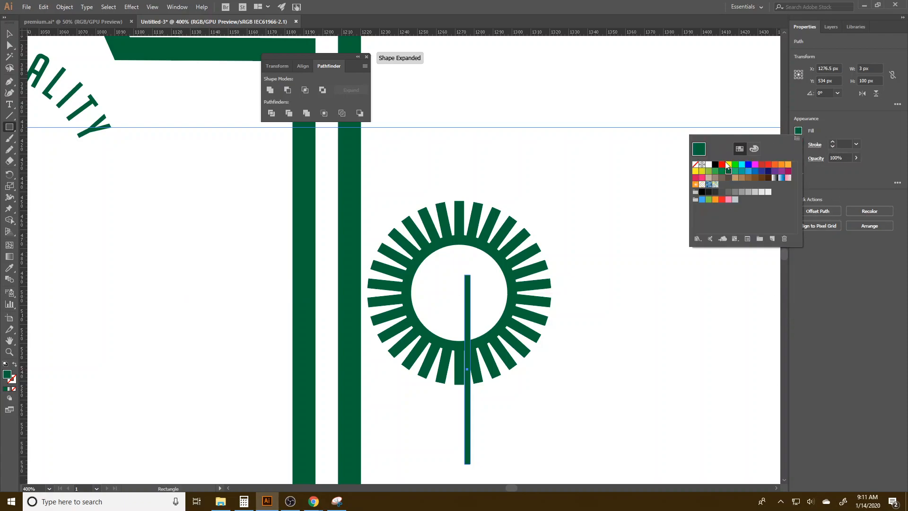
{"action": "left_click", "coordinate": [721, 165]}
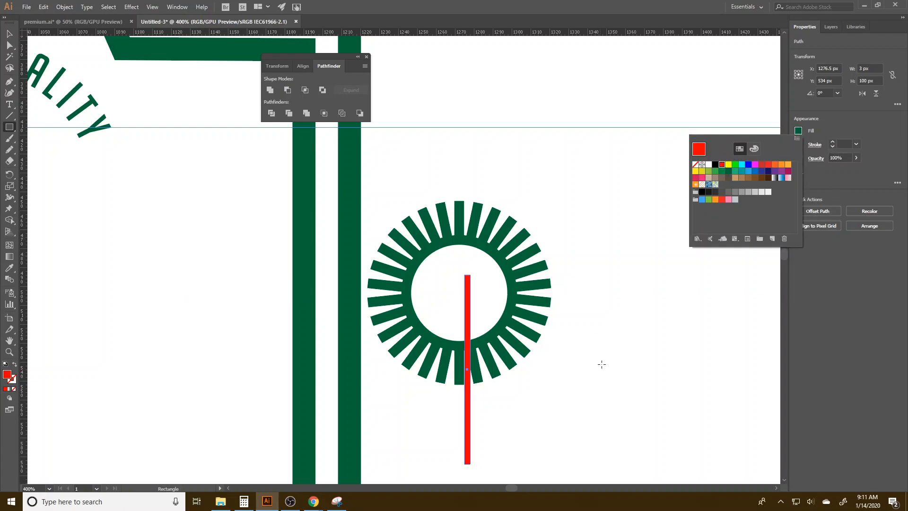
- Turn off Snap to Pixel and bring the red bar's top corner anchors onto its top midpoint to form a sharp tip
{"action": "key", "text": "a"}
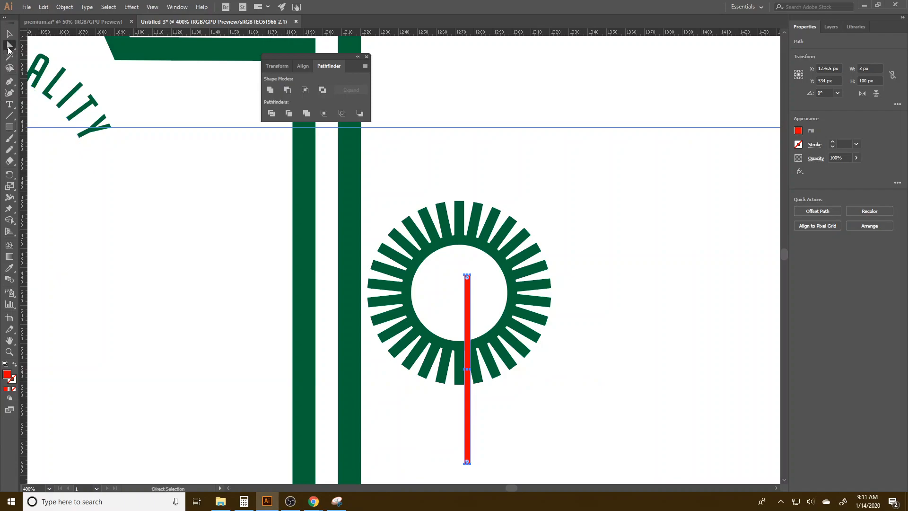
{"action": "scroll", "coordinate": [582, 274], "scroll_direction": "up", "scroll_amount": 4}
{"action": "left_click_drag", "start_coordinate": [185, 292], "coordinate": [412, 223]}
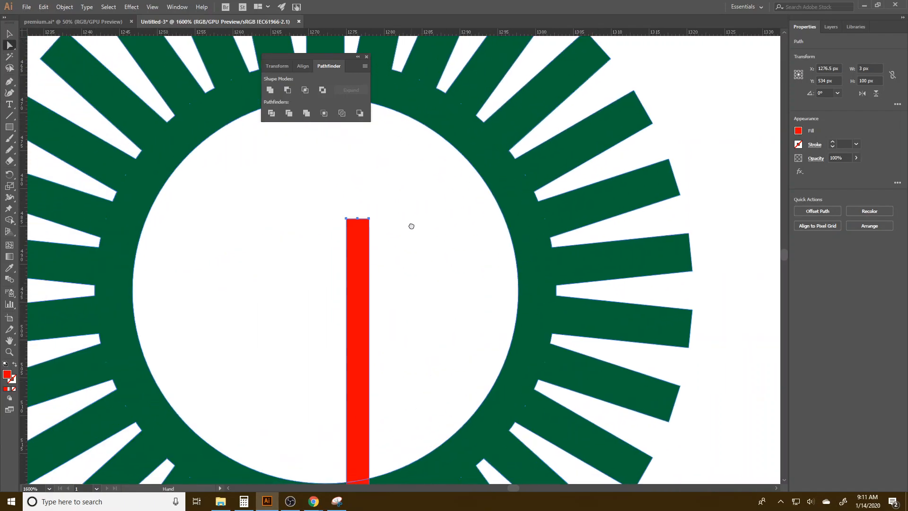
{"action": "left_click_drag", "start_coordinate": [346, 219], "coordinate": [361, 219]}
{"action": "key", "text": "ctrl+z"}
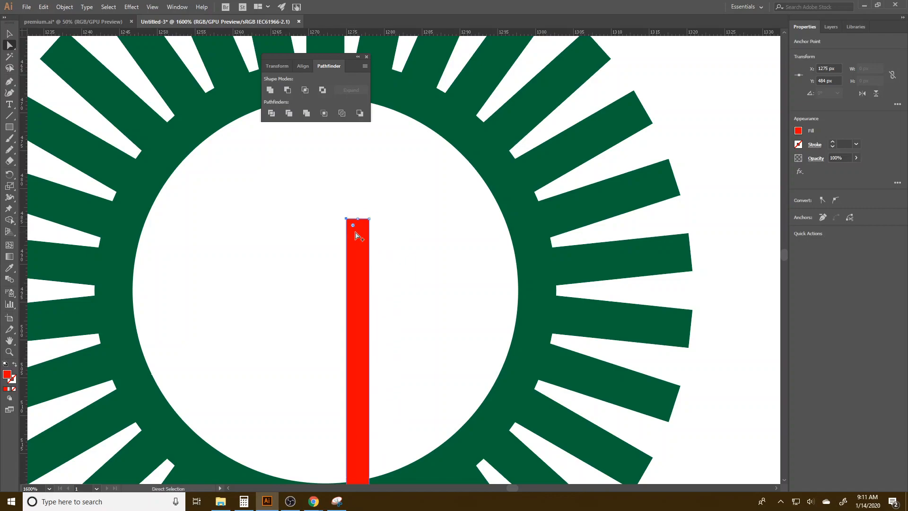
{"action": "scroll", "coordinate": [350, 233], "scroll_direction": "up", "scroll_amount": 3}
{"action": "left_click_drag", "start_coordinate": [339, 188], "coordinate": [360, 188]}
{"action": "left_click", "coordinate": [152, 6]}
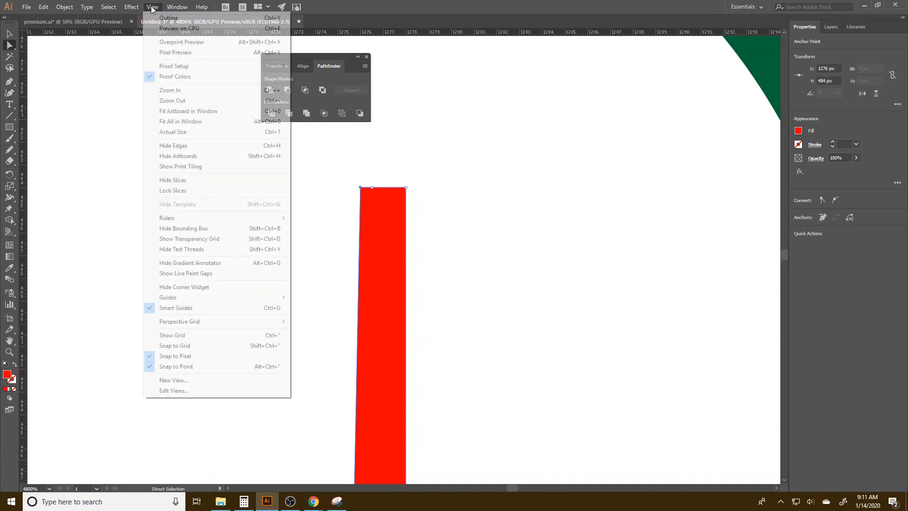
{"action": "left_click", "coordinate": [211, 356]}
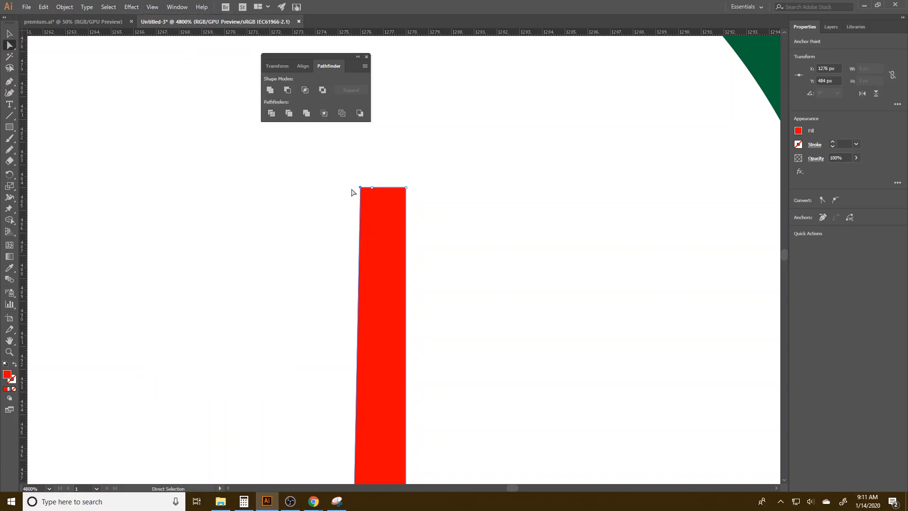
{"action": "mouse_move", "coordinate": [360, 190]}
{"action": "left_mouse_down"}
{"action": "mouse_move", "coordinate": [393, 189]}
{"action": "mouse_move", "coordinate": [371, 189]}
{"action": "left_mouse_up"}
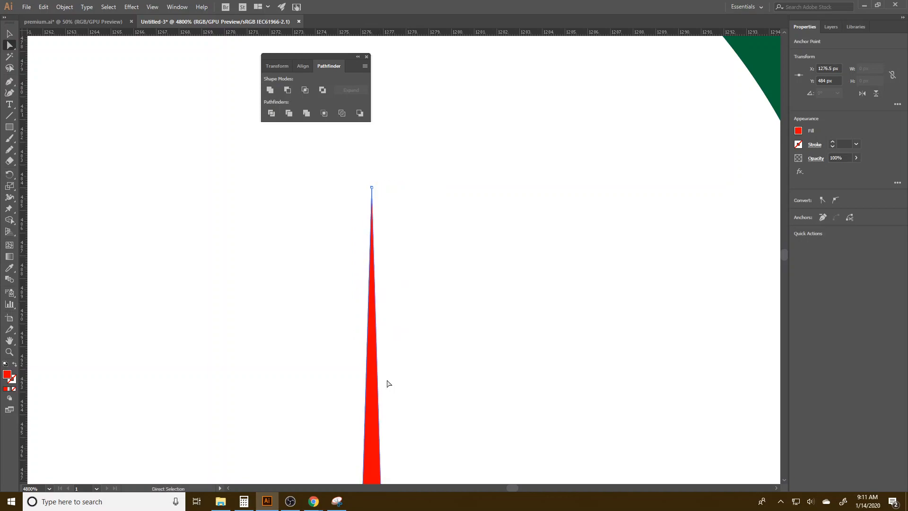
- Bring the red bar's bottom corner anchors onto its bottom midpoint to form a matching sharp tip
{"action": "scroll", "coordinate": [387, 383], "scroll_direction": "down", "scroll_amount": 1}
{"action": "scroll", "coordinate": [387, 380], "scroll_direction": "down", "scroll_amount": 8}
{"action": "scroll", "coordinate": [403, 358], "scroll_direction": "up", "scroll_amount": 9}
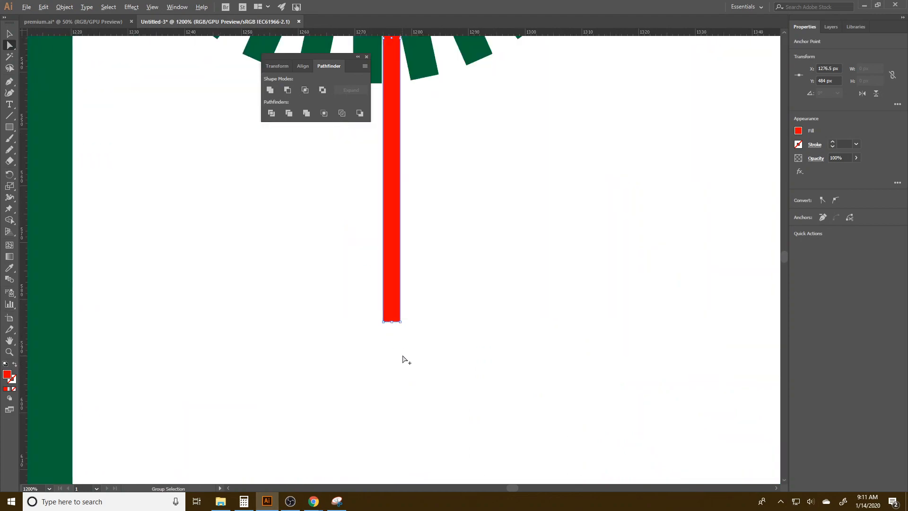
{"action": "left_click_drag", "start_coordinate": [306, 204], "coordinate": [343, 204]}
{"action": "scroll", "coordinate": [351, 225], "scroll_direction": "down", "scroll_amount": 5}
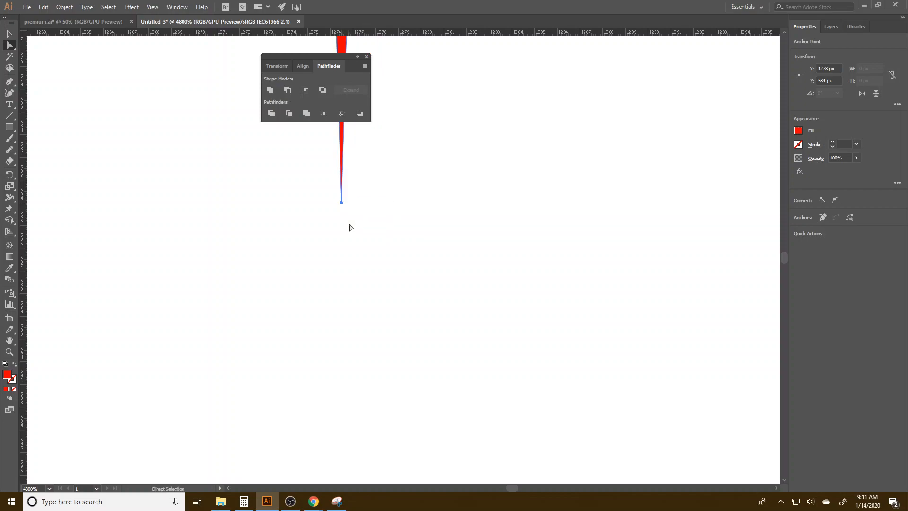
- Align the red spike and the green sunburst on their horizontal and vertical centers
{"action": "scroll", "coordinate": [352, 222], "scroll_direction": "down", "scroll_amount": 5}
{"action": "scroll", "coordinate": [354, 204], "scroll_direction": "up", "scroll_amount": 4}
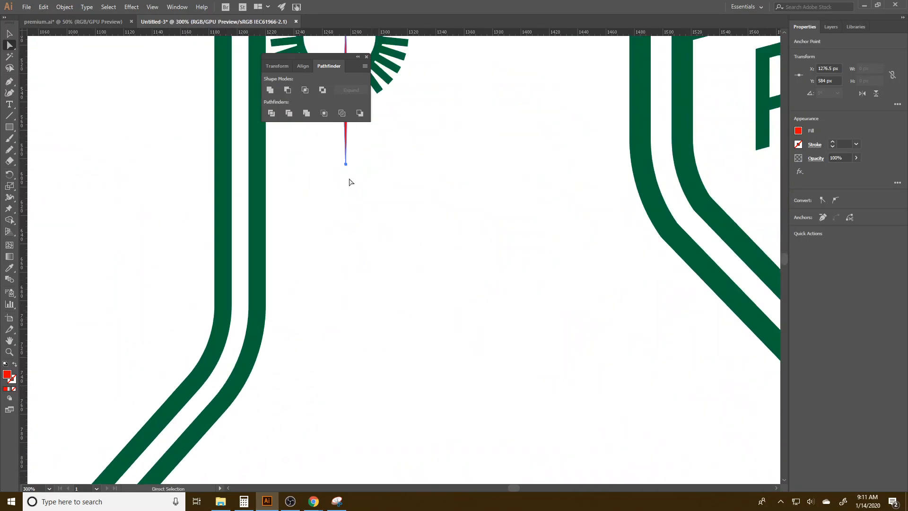
{"action": "left_click_drag", "start_coordinate": [350, 182], "coordinate": [325, 190]}
{"action": "key", "text": "v"}
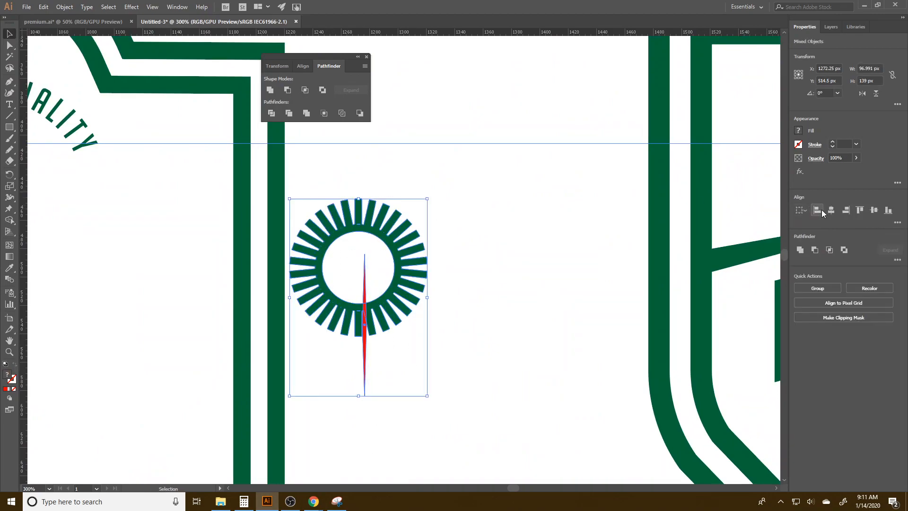
{"action": "left_click", "coordinate": [831, 210]}
{"action": "left_click", "coordinate": [874, 210]}
{"action": "key", "text": "ctrl+h"}
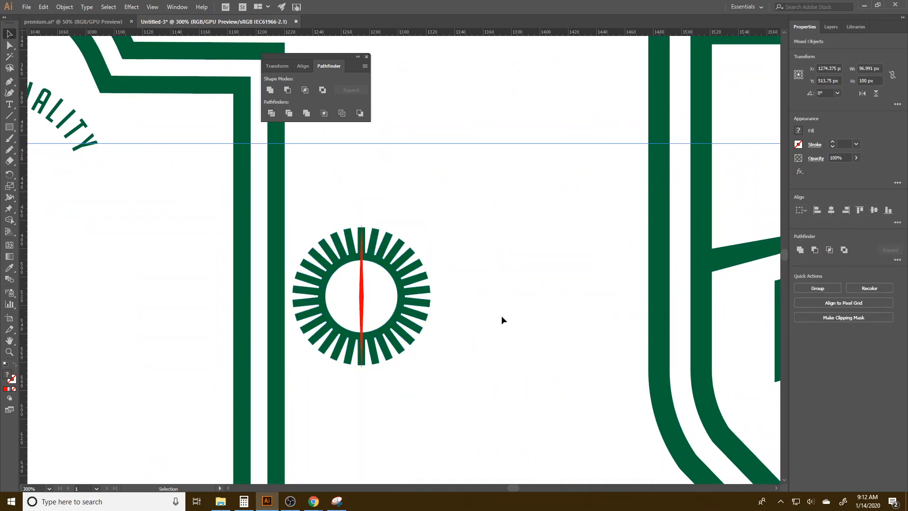
{"action": "left_click", "coordinate": [507, 313]}
- Scale the red spike proportionally from its center to about 4.9 × 163 px so it extends past the sunburst
{"action": "left_click", "coordinate": [363, 302]}
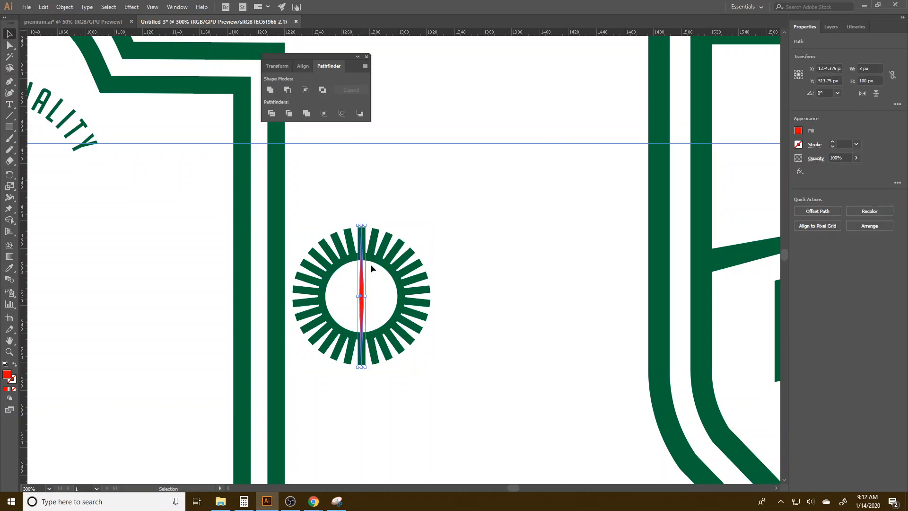
{"action": "left_click_drag", "start_coordinate": [364, 226], "coordinate": [407, 179]}
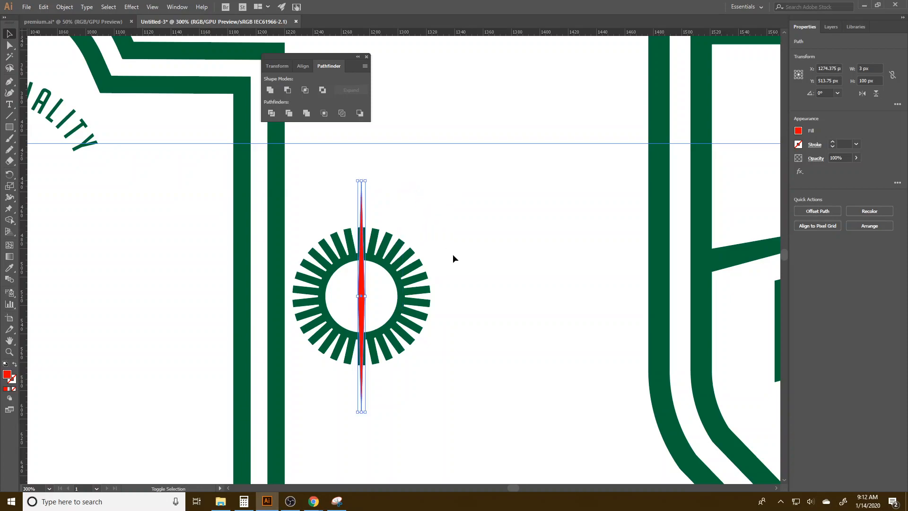
{"action": "left_click", "coordinate": [487, 291]}
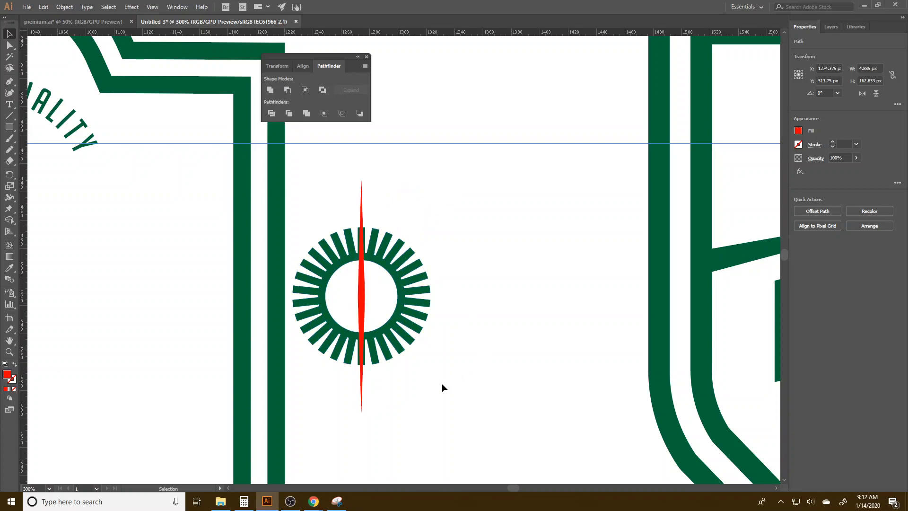
- Give the red spike a red stroke with a 2 px weight
{"action": "left_click", "coordinate": [361, 280]}
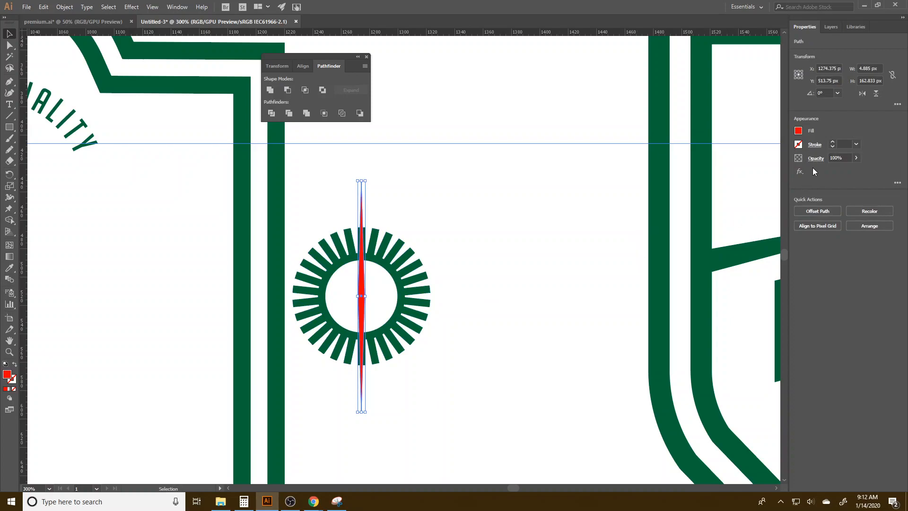
{"action": "left_click", "coordinate": [800, 145]}
{"action": "left_click", "coordinate": [768, 178]}
{"action": "left_click", "coordinate": [833, 144]}
{"action": "left_click", "coordinate": [815, 145]}
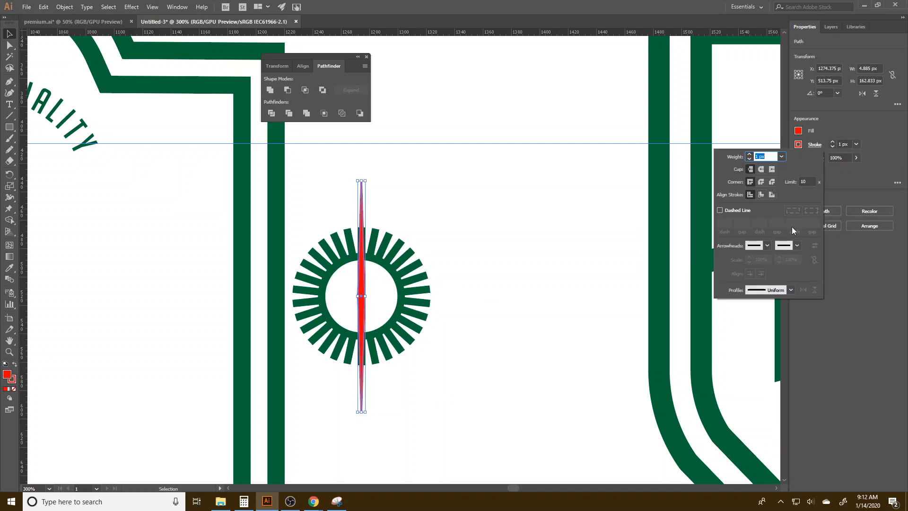
{"action": "left_click", "coordinate": [833, 142]}
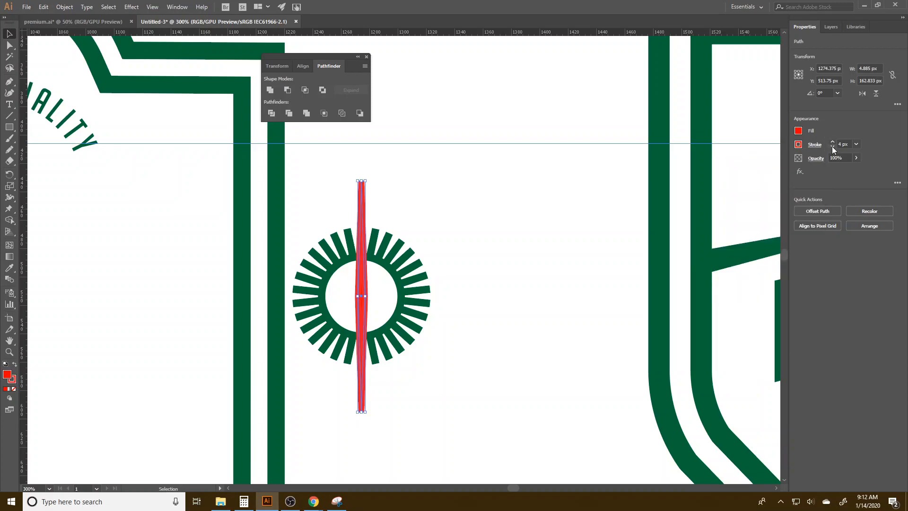
{"action": "left_click", "coordinate": [628, 189]}
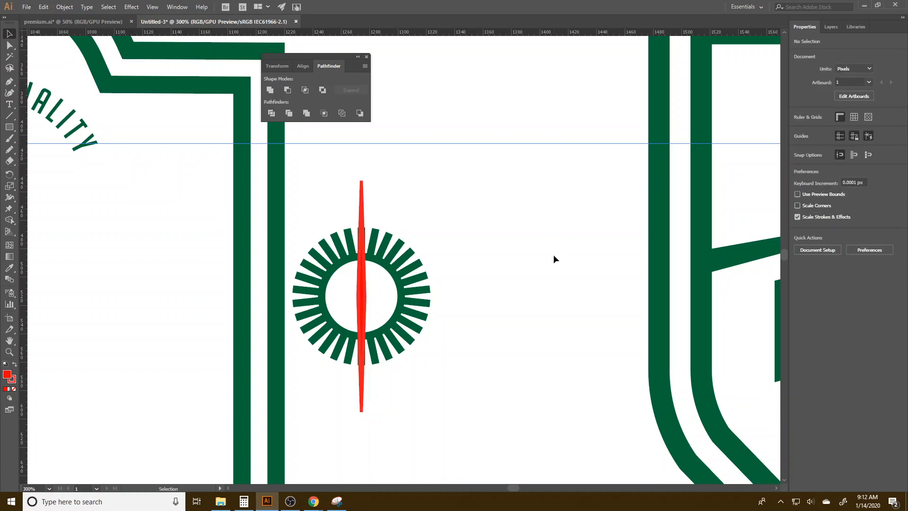
- Convert the red spike's stroke to outlines
{"action": "left_click", "coordinate": [361, 196]}
{"action": "left_click", "coordinate": [64, 7]}
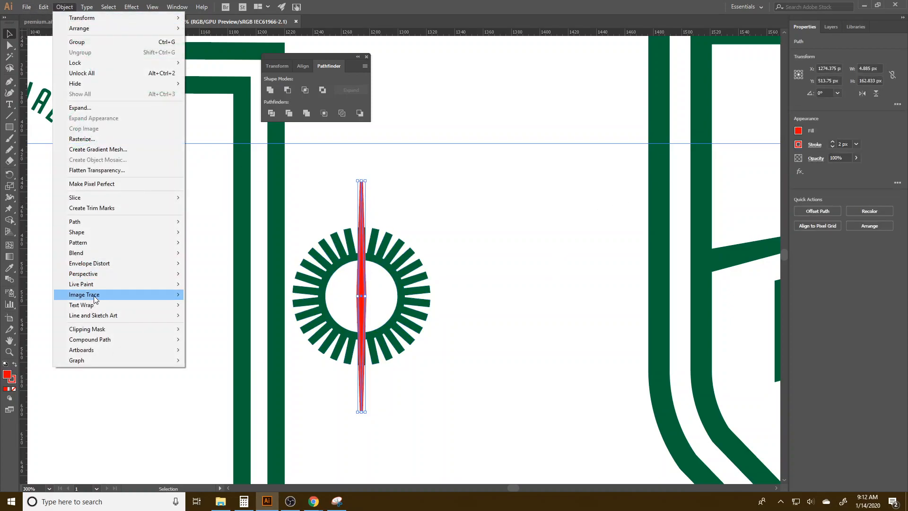
{"action": "mouse_move", "coordinate": [158, 222]}
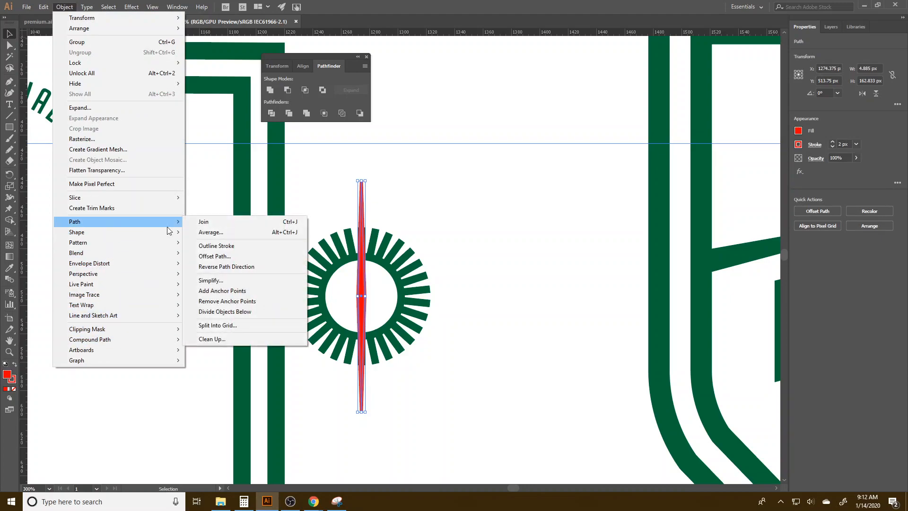
{"action": "left_click", "coordinate": [206, 245]}
{"action": "left_click", "coordinate": [429, 171]}
- Ungroup the outlined spike and unite its fill and stroke pieces into a single shape
{"action": "left_click_drag", "start_coordinate": [347, 163], "coordinate": [411, 193]}
{"action": "left_click", "coordinate": [809, 212]}
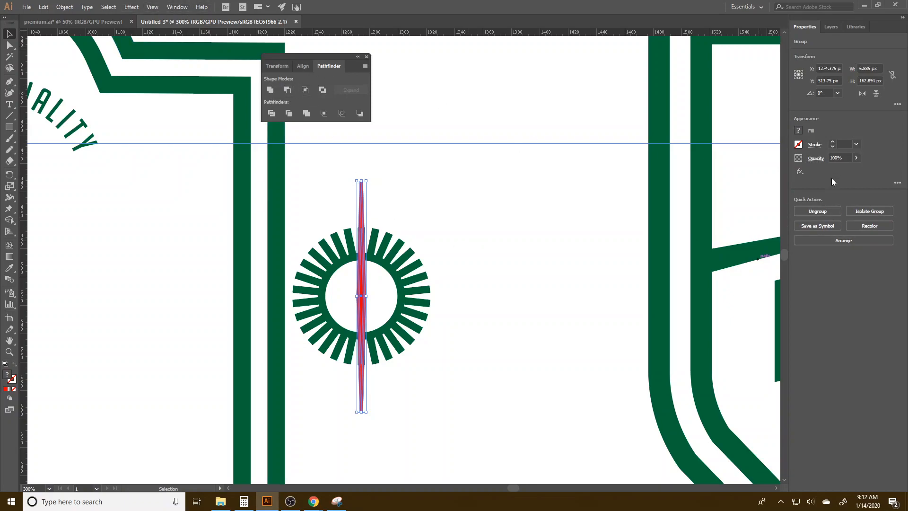
{"action": "left_click", "coordinate": [177, 6]}
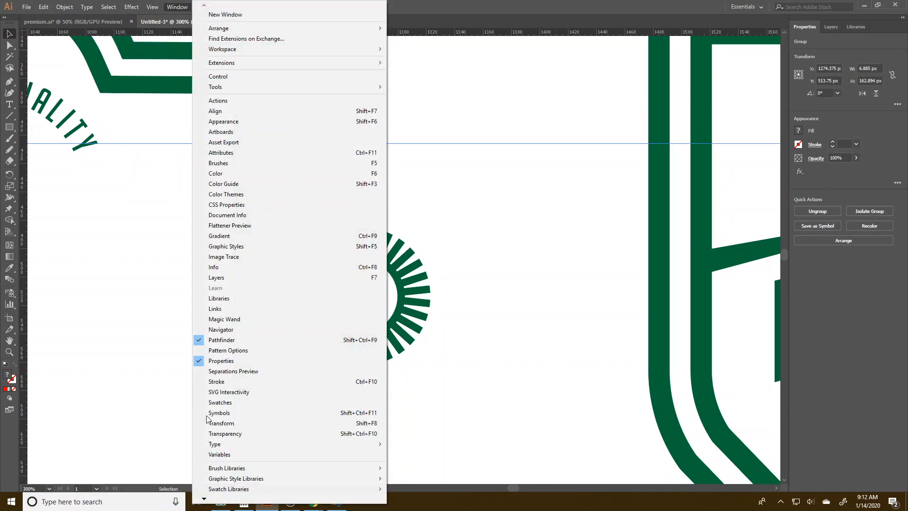
{"action": "left_click", "coordinate": [439, 57]}
{"action": "left_click", "coordinate": [273, 91]}
{"action": "left_click", "coordinate": [496, 233]}
{"action": "left_click", "coordinate": [362, 300]}
{"action": "left_click", "coordinate": [530, 384]}
{"action": "left_click", "coordinate": [360, 304]}
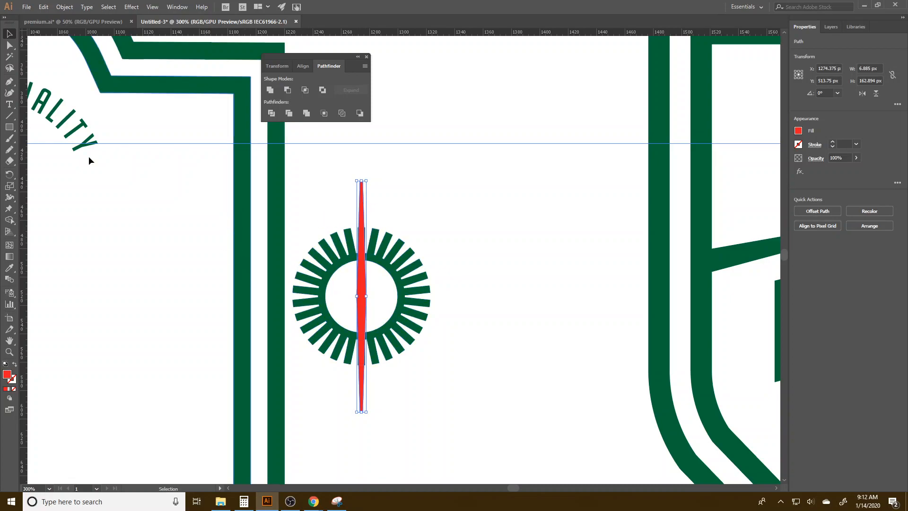
- Make a copy of the red spike rotated 36° and repeat it until five spikes form a ten-pointed star
{"action": "left_click", "coordinate": [65, 7]}
{"action": "mouse_move", "coordinate": [175, 16]}
{"action": "left_click", "coordinate": [229, 41]}
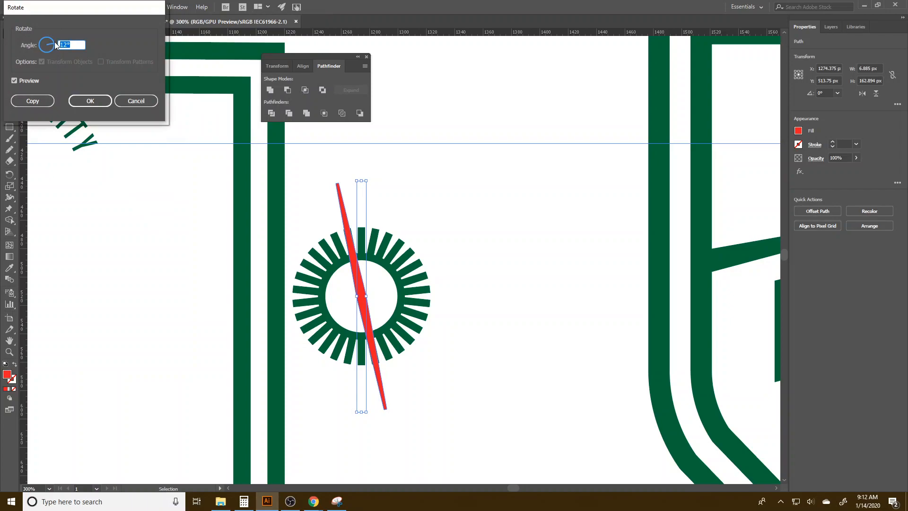
{"action": "left_click", "coordinate": [35, 104]}
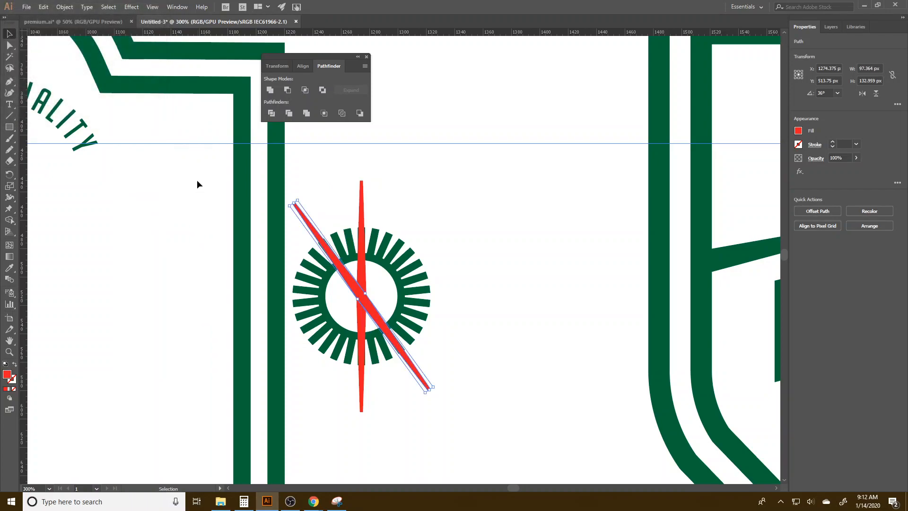
{"action": "key", "text": "ctrl+d"}
{"action": "key", "text": "ctrl+d"}
{"action": "key", "text": "ctrl+d"}
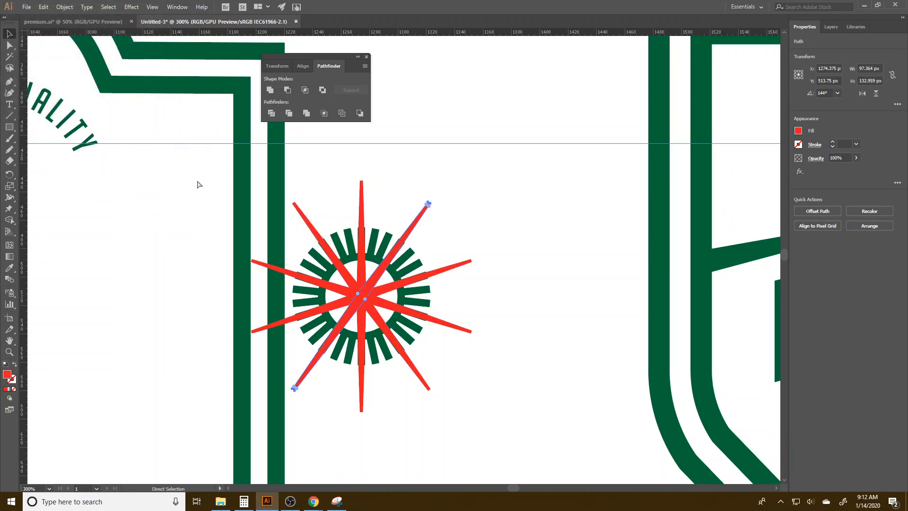
{"action": "scroll", "coordinate": [299, 210], "scroll_direction": "up", "scroll_amount": 2}
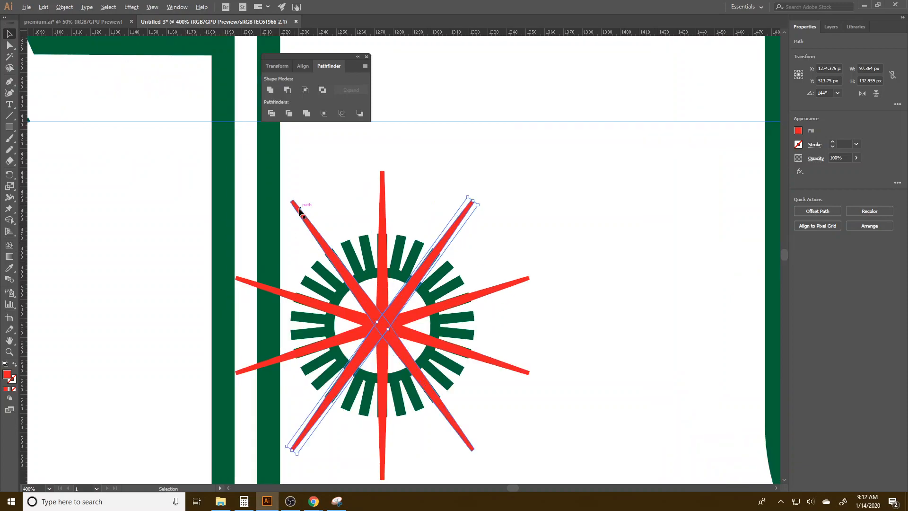
- Unite all the overlapping red spikes into one star shape
{"action": "key", "text": "ctrl+a"}
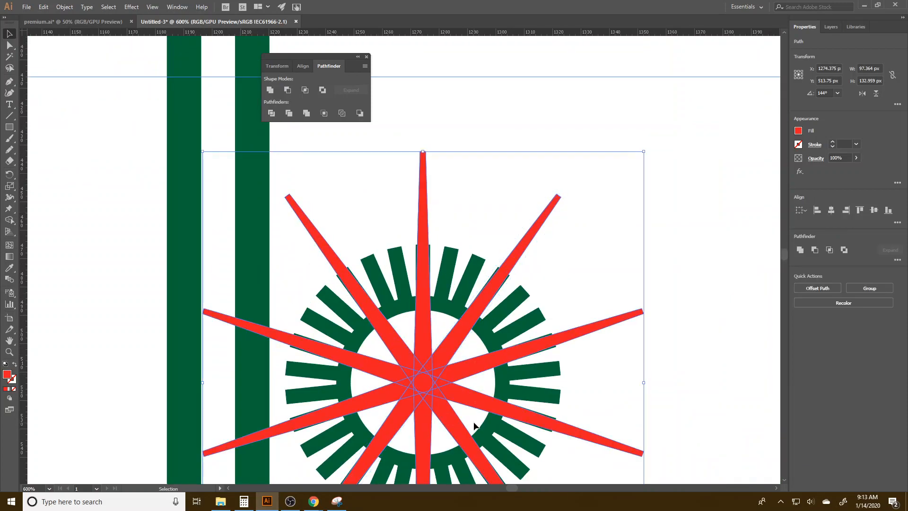
{"action": "left_click", "coordinate": [800, 249]}
{"action": "scroll", "coordinate": [531, 300], "scroll_direction": "down", "scroll_amount": 3}
{"action": "left_click_drag", "start_coordinate": [558, 371], "coordinate": [525, 375]}
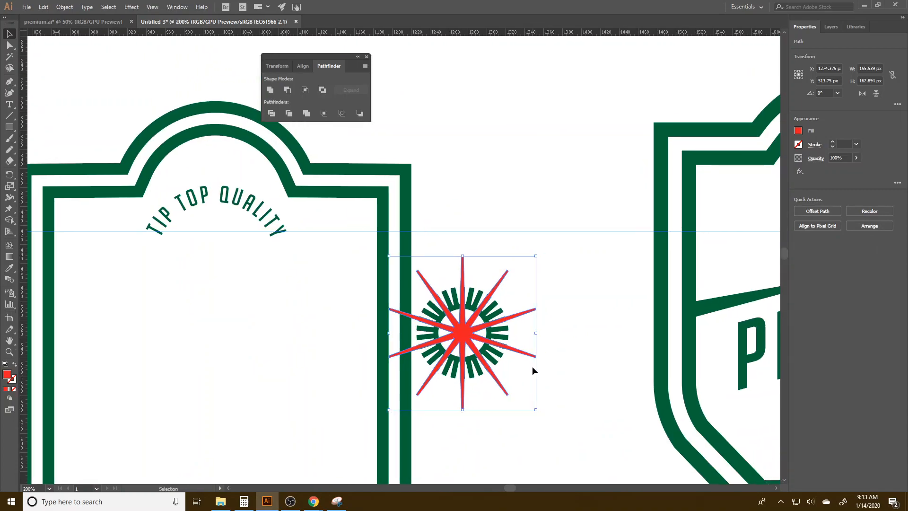
- Create a 61 × 61 px circle in the empty area beside the red star
{"action": "key", "text": "l"}
{"action": "left_click", "coordinate": [563, 348]}
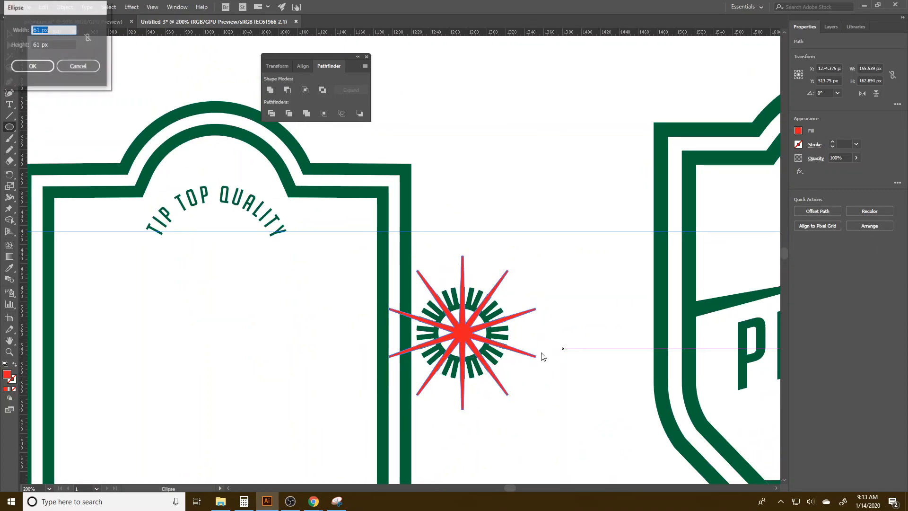
{"action": "key", "text": "Return"}
- Center the red circle on the star both horizontally and vertically
{"action": "key", "text": "v"}
{"action": "left_click", "coordinate": [471, 352], "text": "shift"}
{"action": "left_click", "coordinate": [470, 353]}
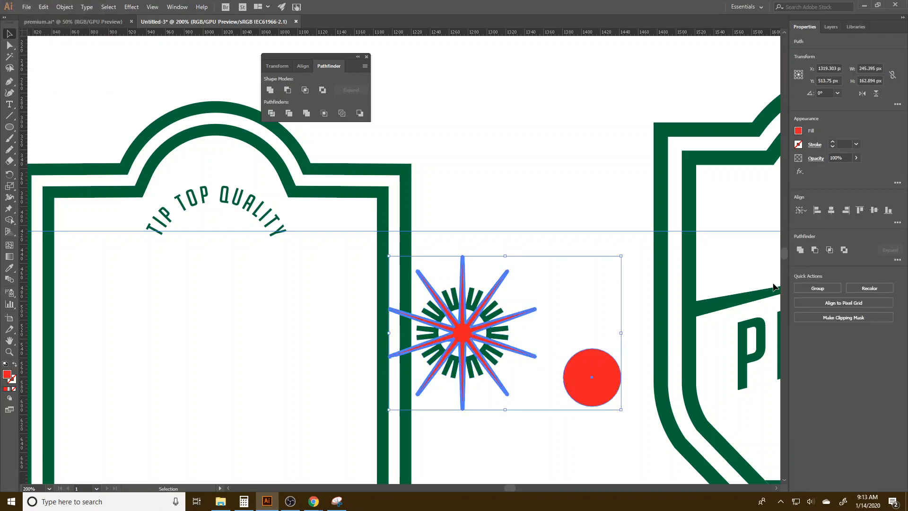
{"action": "left_click", "coordinate": [833, 210]}
{"action": "left_click", "coordinate": [874, 210]}
{"action": "left_click", "coordinate": [587, 351]}
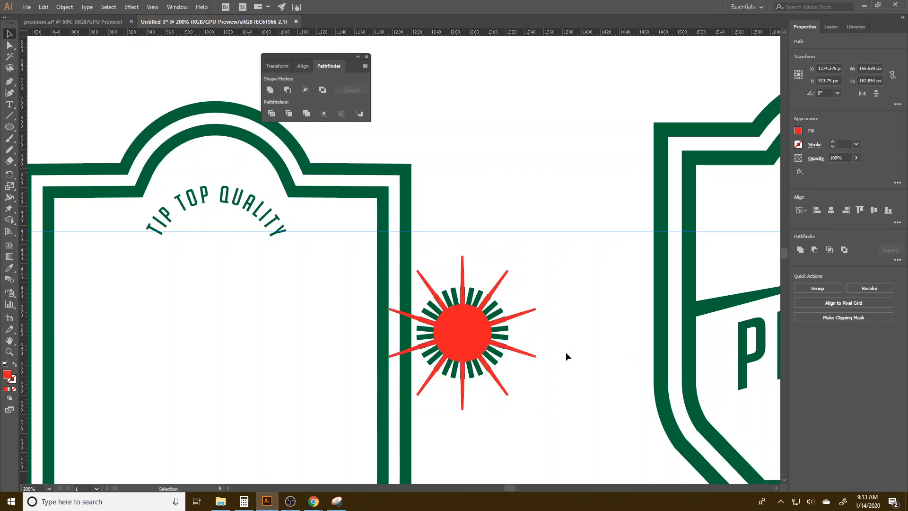
- Fill the centered circle with blue so it contrasts with the red star
{"action": "left_click", "coordinate": [481, 336]}
{"action": "left_click", "coordinate": [797, 131]}
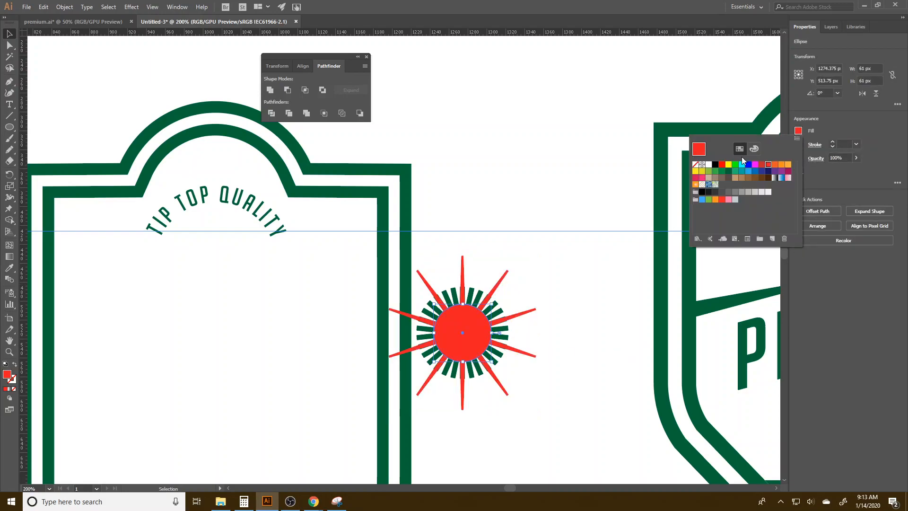
{"action": "left_click", "coordinate": [746, 165]}
{"action": "key", "text": "Escape"}
{"action": "left_click", "coordinate": [549, 371]}
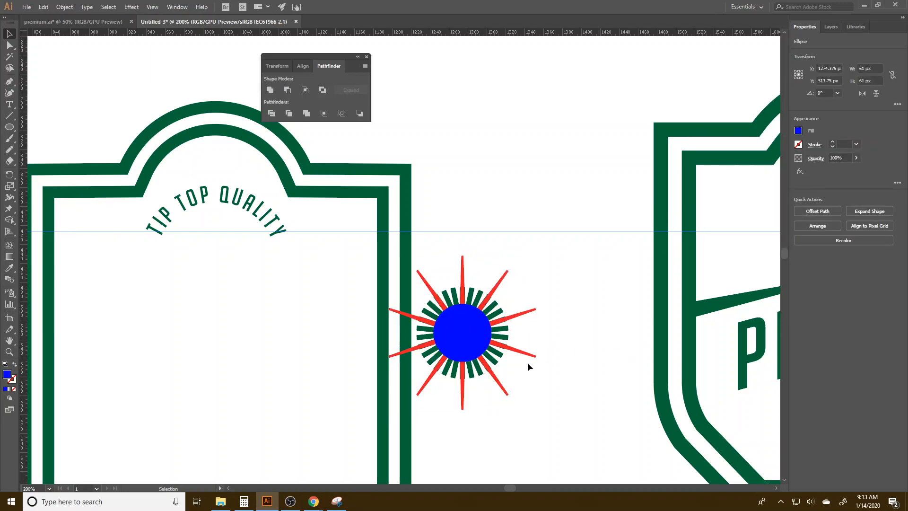
- Enlarge the blue circle proportionally from its center to about 121 px in diameter, covering the green sunburst ring
{"action": "left_click", "coordinate": [482, 354]}
{"action": "left_click_drag", "start_coordinate": [491, 361], "coordinate": [520, 389]}
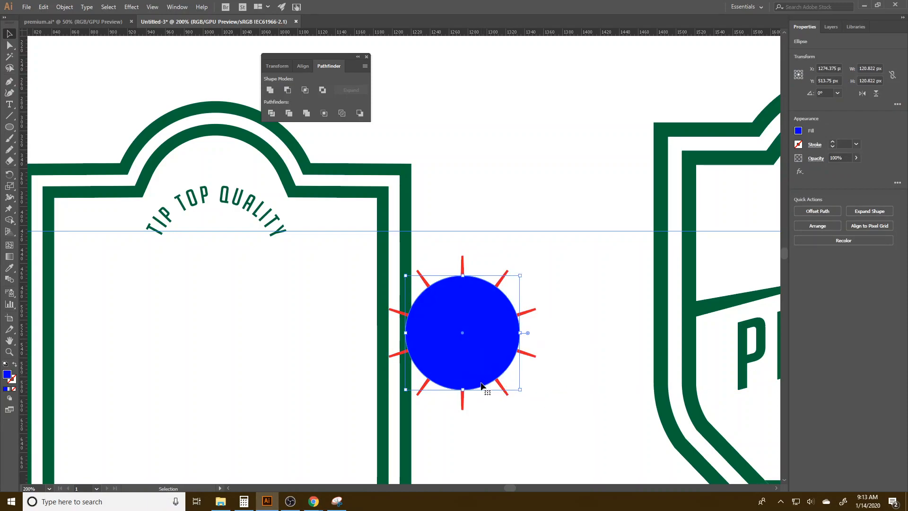
{"action": "mouse_move", "coordinate": [520, 391]}
{"action": "left_mouse_down"}
{"action": "mouse_move", "coordinate": [504, 373]}
{"action": "mouse_move", "coordinate": [520, 390]}
{"action": "left_mouse_up"}
- Subtract the blue circle from the red star, leaving only the spike tips around the ring
{"action": "left_click", "coordinate": [531, 312], "text": "shift"}
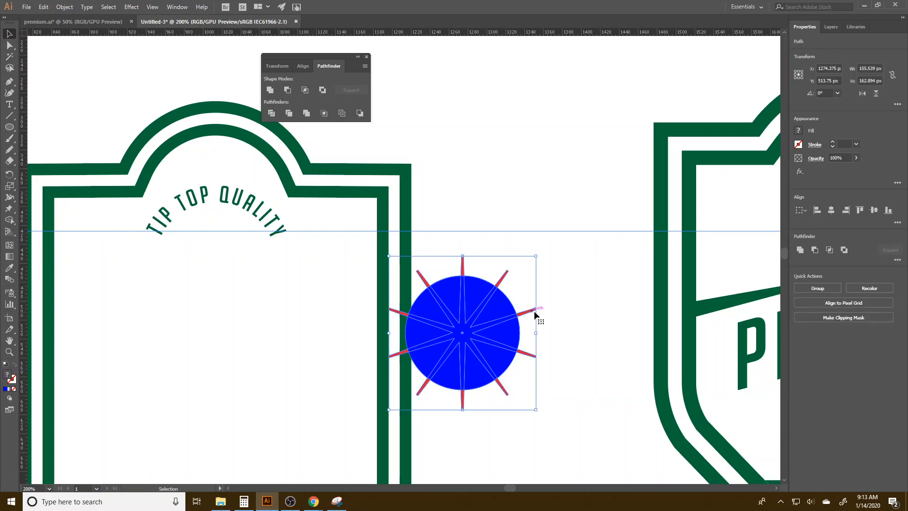
{"action": "left_click", "coordinate": [814, 249]}
{"action": "left_click", "coordinate": [574, 389]}
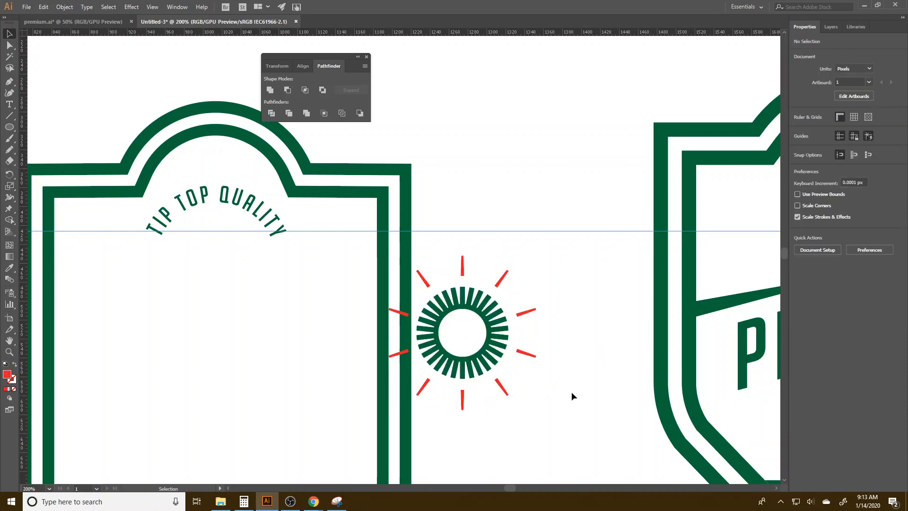
- Unite the red spike tips and the sunburst ring into one emblem
{"action": "left_click", "coordinate": [532, 355]}
{"action": "left_click_drag", "start_coordinate": [553, 422], "coordinate": [493, 265]}
{"action": "left_click", "coordinate": [799, 249]}
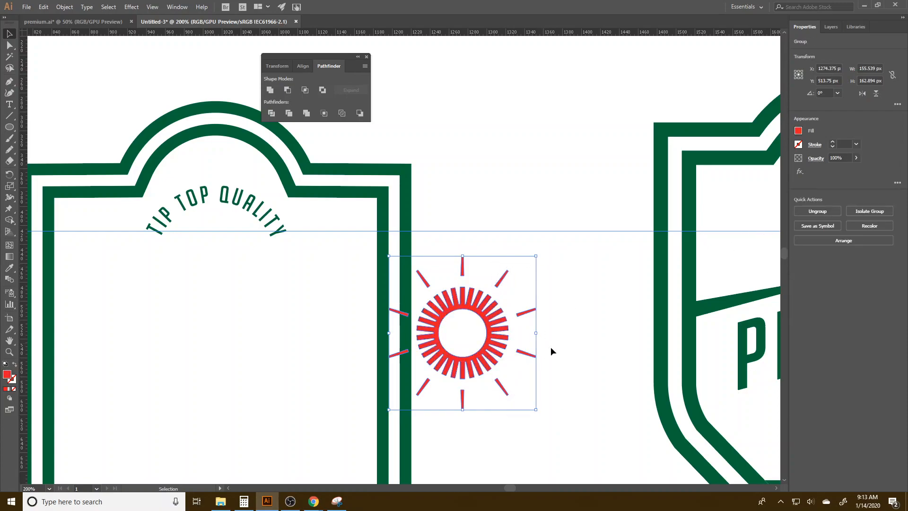
- Color the emblem with the dark green sampled from the badge outline
{"action": "key", "text": "i"}
{"action": "left_click", "coordinate": [407, 215]}
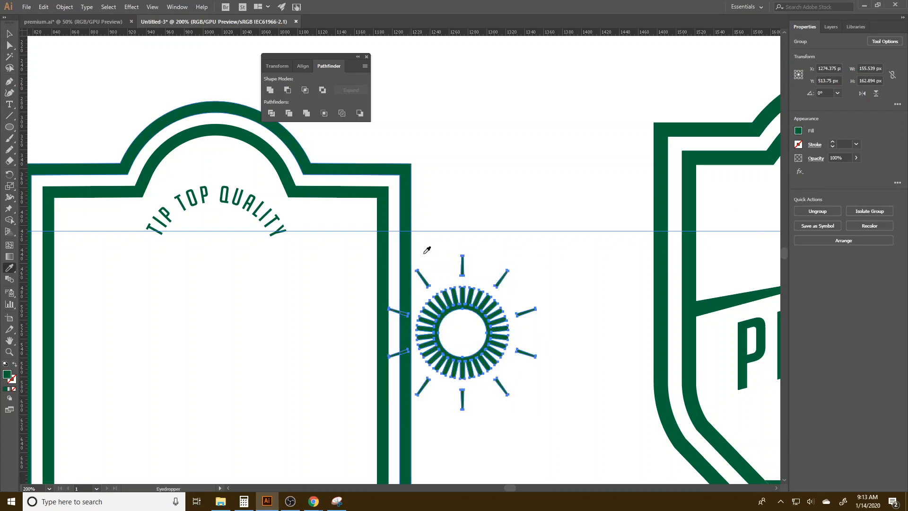
{"action": "key", "text": "v"}
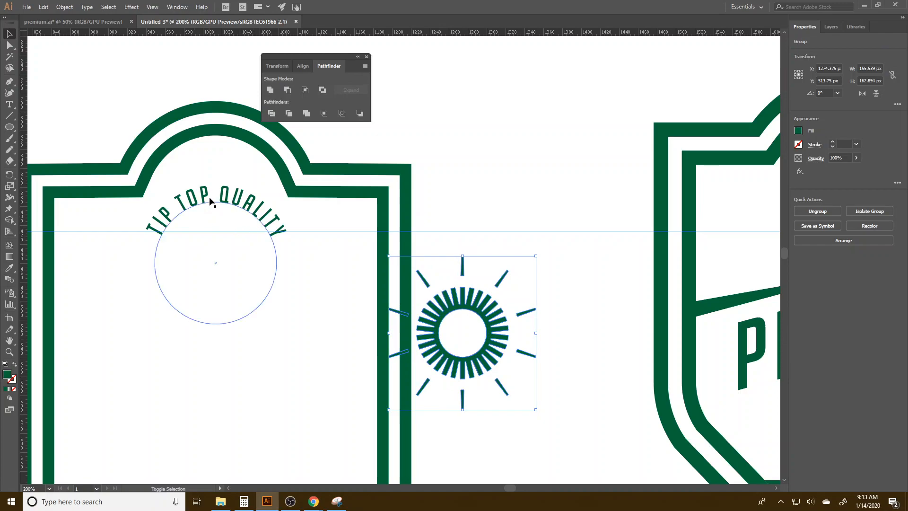
- Align the emblem's horizontal center with the curved TIP TOP QUALITY text
{"action": "left_click", "coordinate": [226, 194], "text": "shift"}
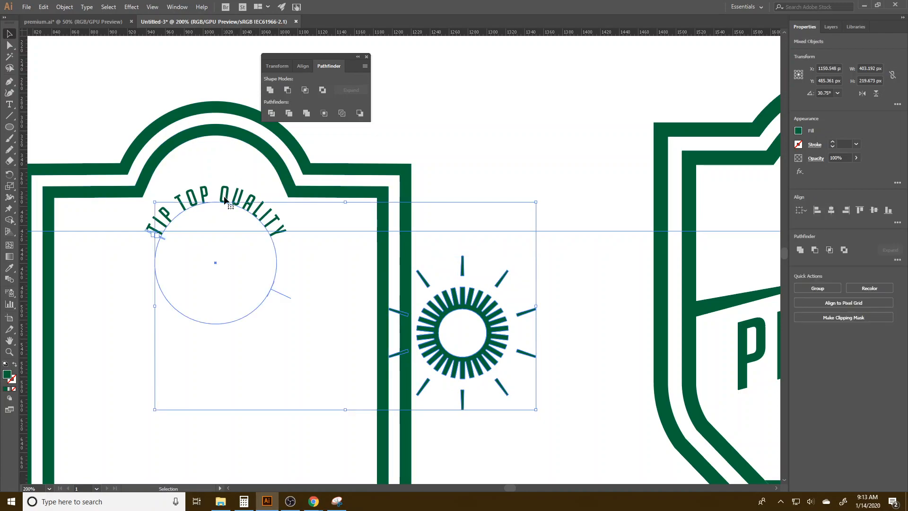
{"action": "left_click", "coordinate": [833, 213]}
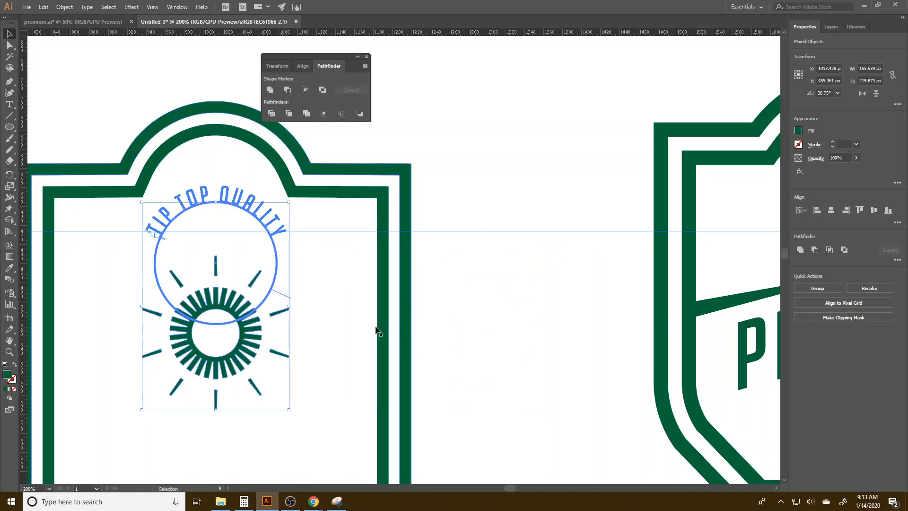
{"action": "left_click", "coordinate": [290, 330]}
- Move the emblem straight up toward the TIP TOP QUALITY text
{"action": "scroll", "coordinate": [247, 352], "scroll_direction": "down", "scroll_amount": 4}
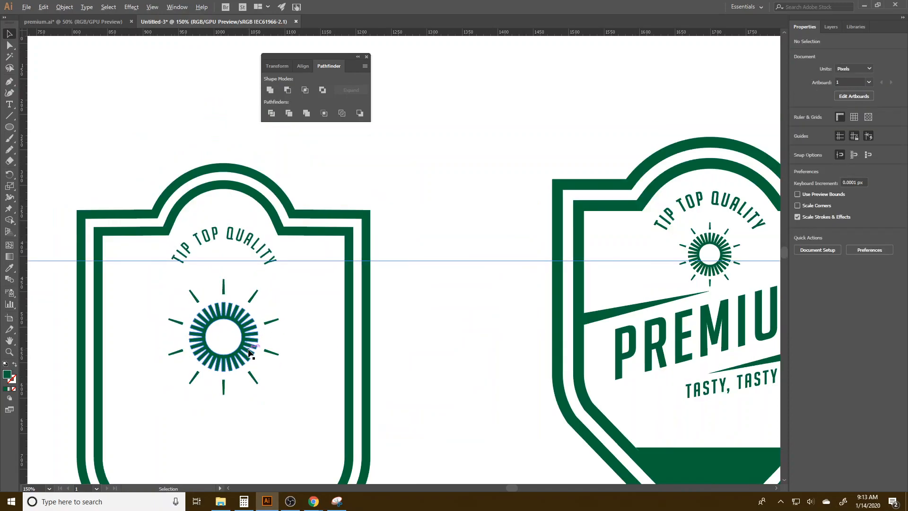
{"action": "scroll", "coordinate": [244, 354], "scroll_direction": "up", "scroll_amount": 2}
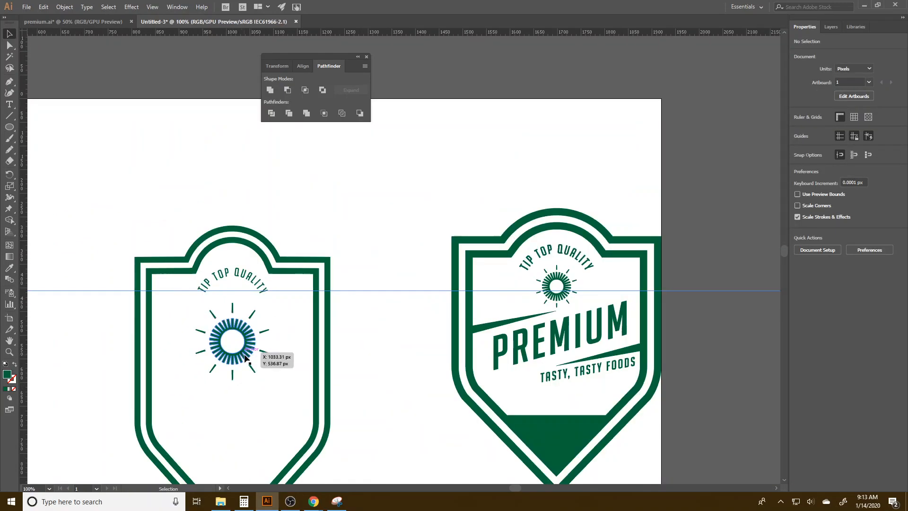
{"action": "left_click_drag", "start_coordinate": [244, 355], "coordinate": [246, 340]}
{"action": "left_click", "coordinate": [381, 329]}
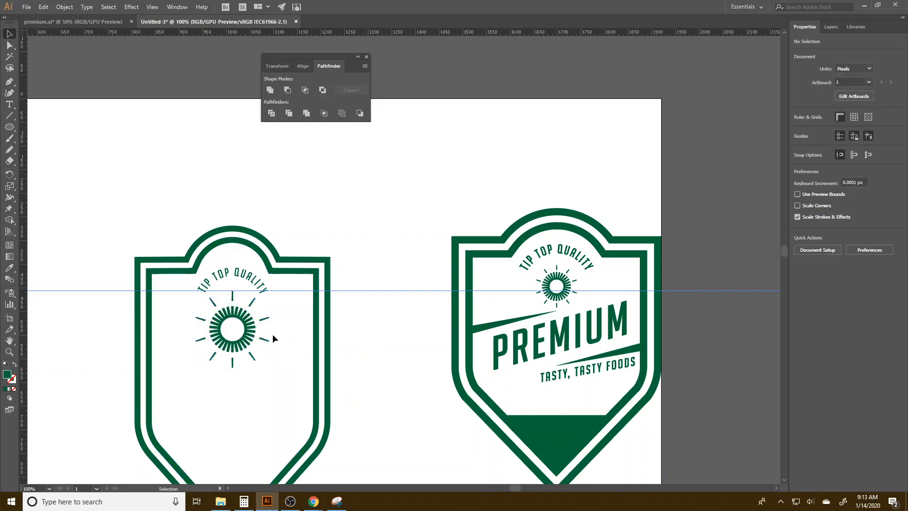
- Scale the emblem down proportionally to about 114 × 119 px and nudge it up beneath the curved text
{"action": "left_click", "coordinate": [254, 335]}
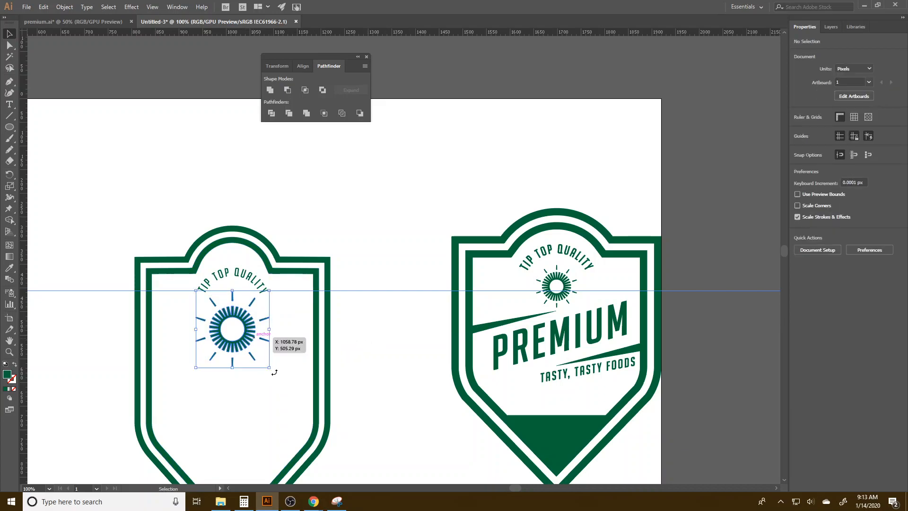
{"action": "left_click_drag", "start_coordinate": [266, 367], "coordinate": [256, 353]}
{"action": "left_click", "coordinate": [378, 328]}
{"action": "scroll", "coordinate": [289, 374], "scroll_direction": "down", "scroll_amount": 1}
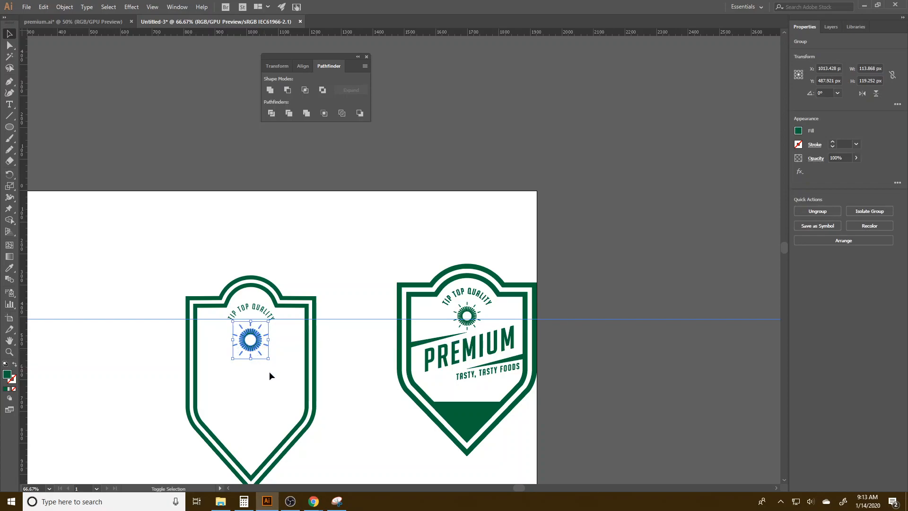
{"action": "left_click", "coordinate": [346, 352]}
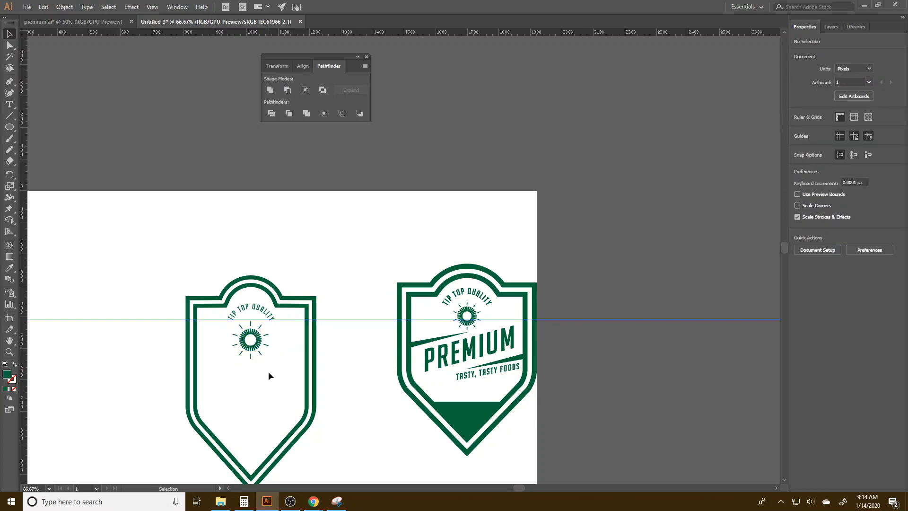
- Isolate the emblem group and offset the sunburst ring's path by -1 px with miter joins
{"action": "left_click", "coordinate": [249, 347]}
{"action": "scroll", "coordinate": [249, 347], "scroll_direction": "up", "scroll_amount": 3}
{"action": "scroll", "coordinate": [250, 349], "scroll_direction": "up", "scroll_amount": 2}
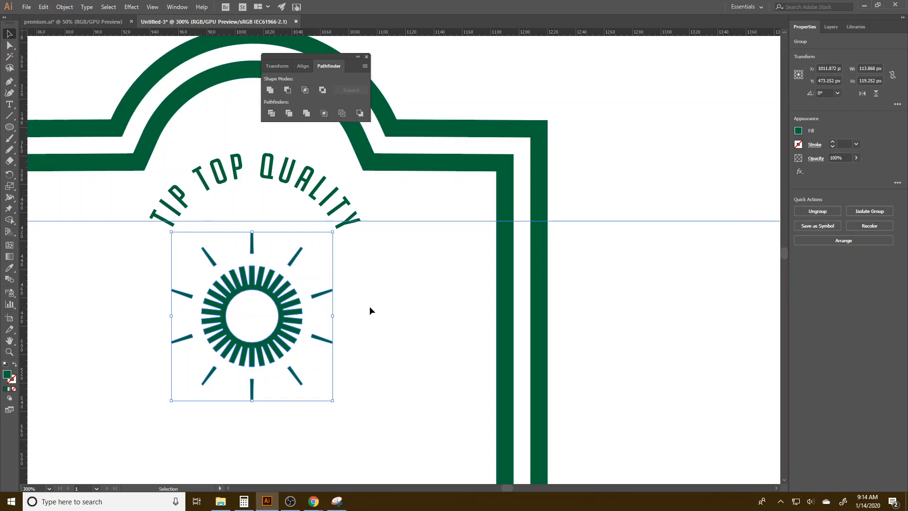
{"action": "double_click", "coordinate": [267, 302]}
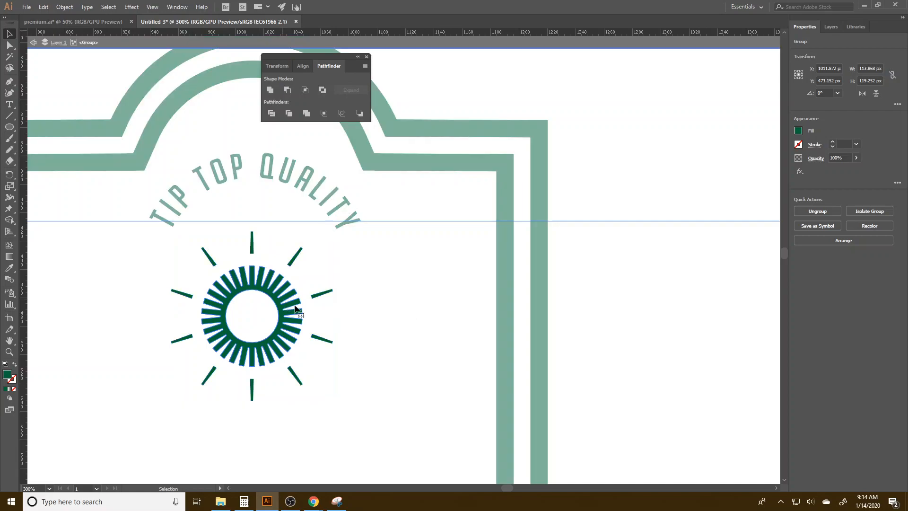
{"action": "left_click", "coordinate": [294, 324]}
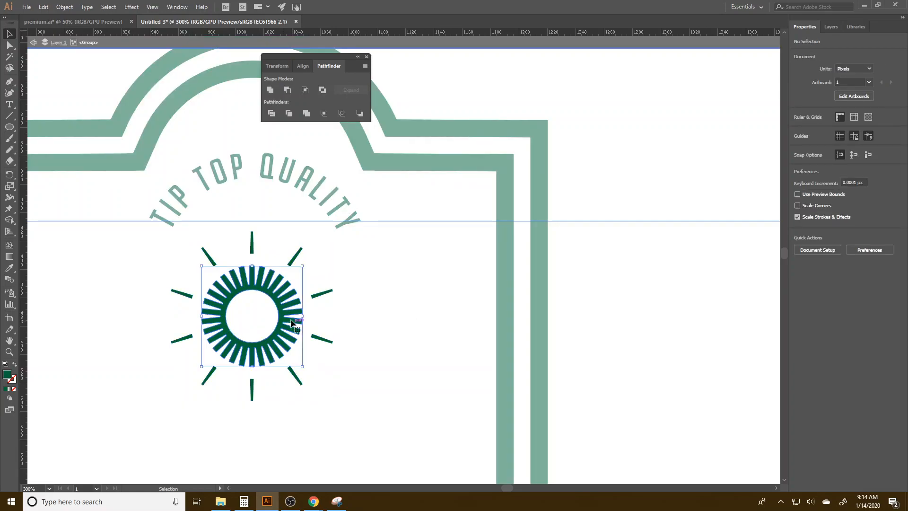
{"action": "left_click", "coordinate": [105, 8]}
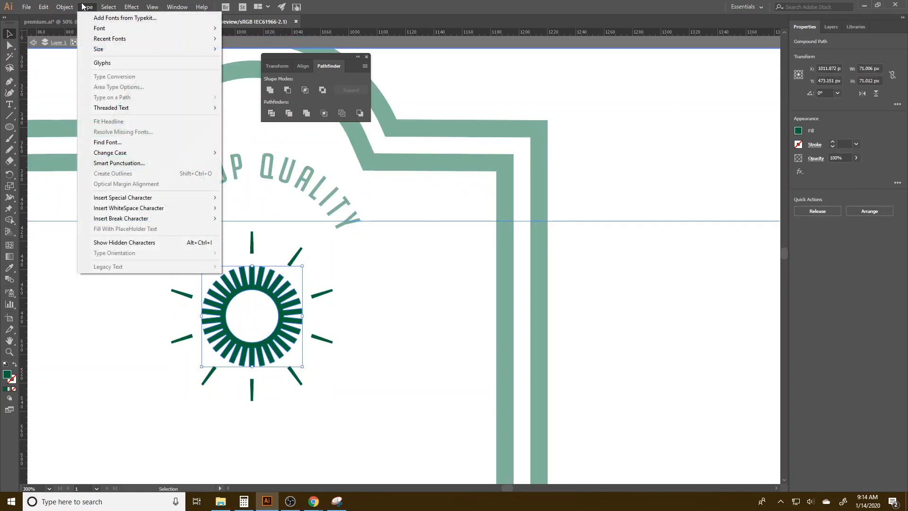
{"action": "mouse_move", "coordinate": [66, 7]}
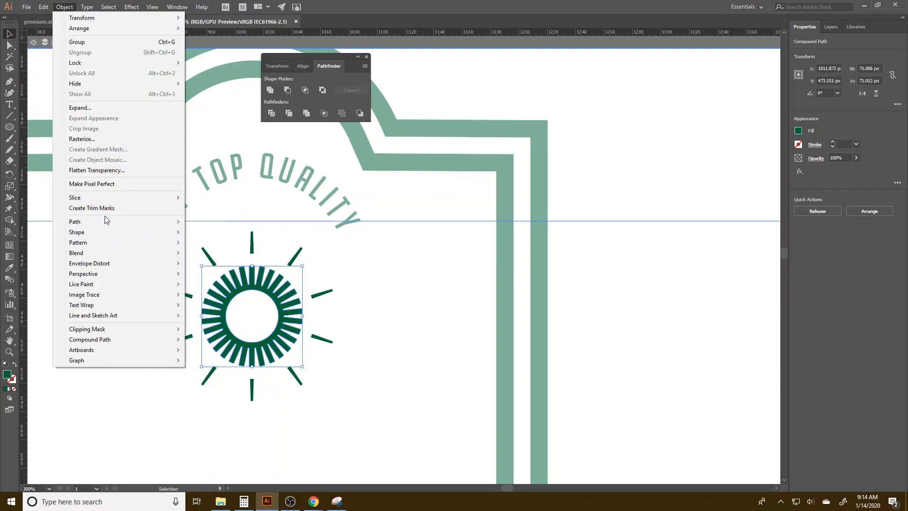
{"action": "mouse_move", "coordinate": [105, 221]}
{"action": "left_click", "coordinate": [215, 256]}
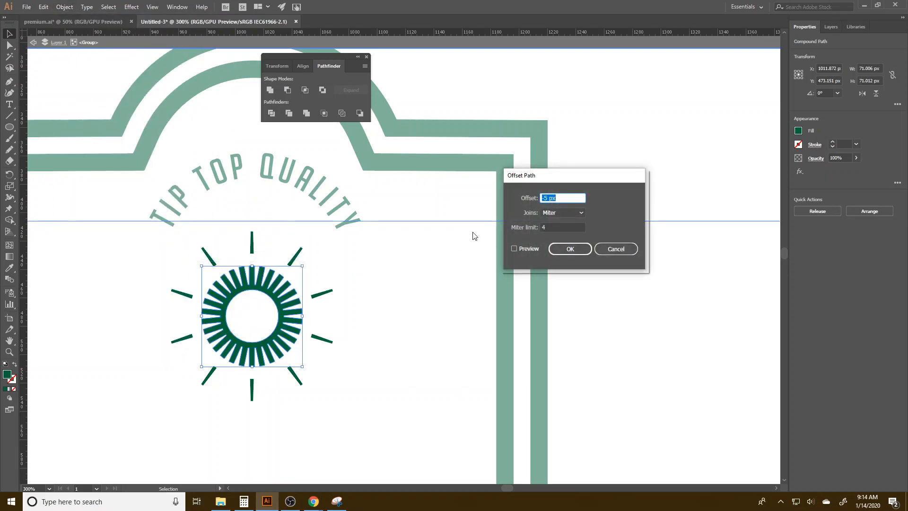
{"action": "type", "text": "-1"}
{"action": "left_click", "coordinate": [535, 249]}
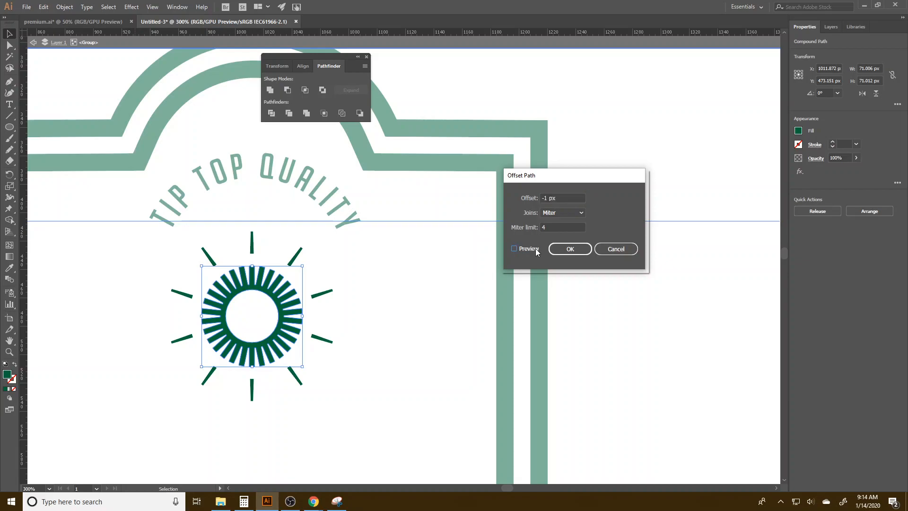
{"action": "left_click", "coordinate": [572, 250]}
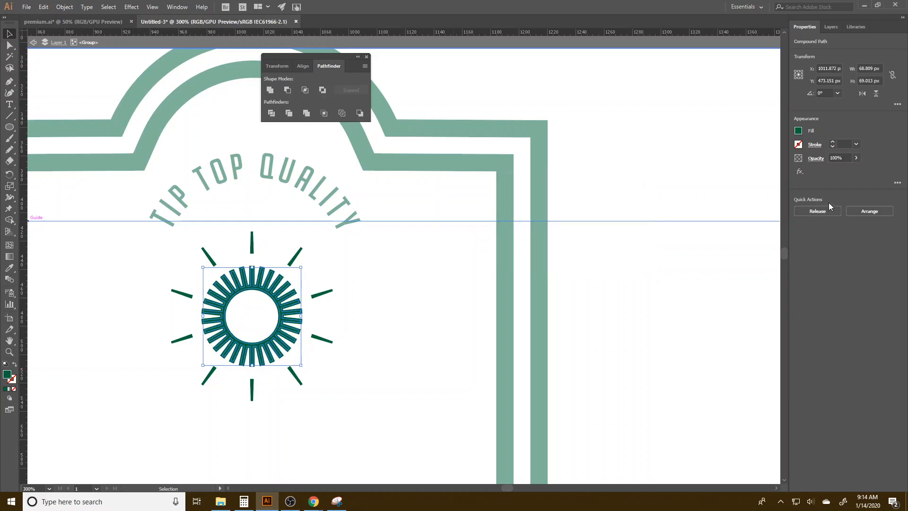
- Try to cut the inset sunburst shape out of the original ring
{"action": "double_click", "coordinate": [265, 264]}
{"action": "double_click", "coordinate": [260, 281]}
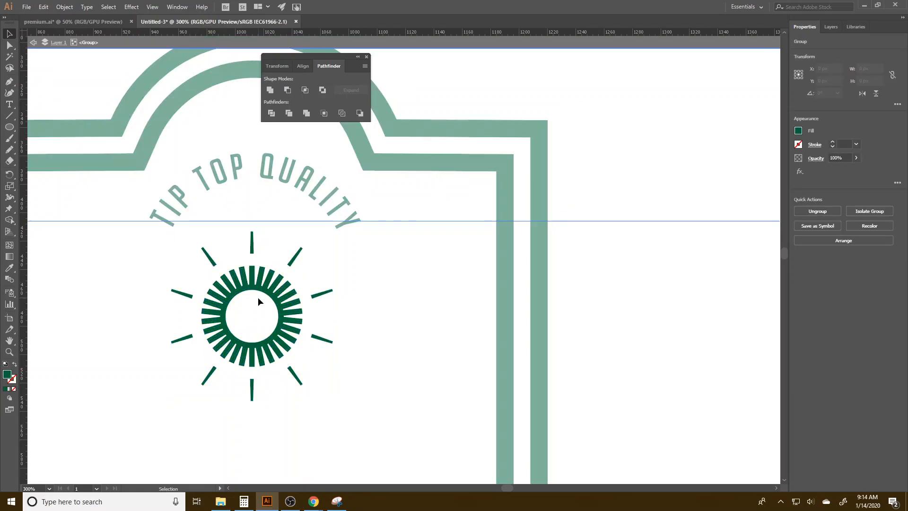
{"action": "left_click", "coordinate": [256, 297]}
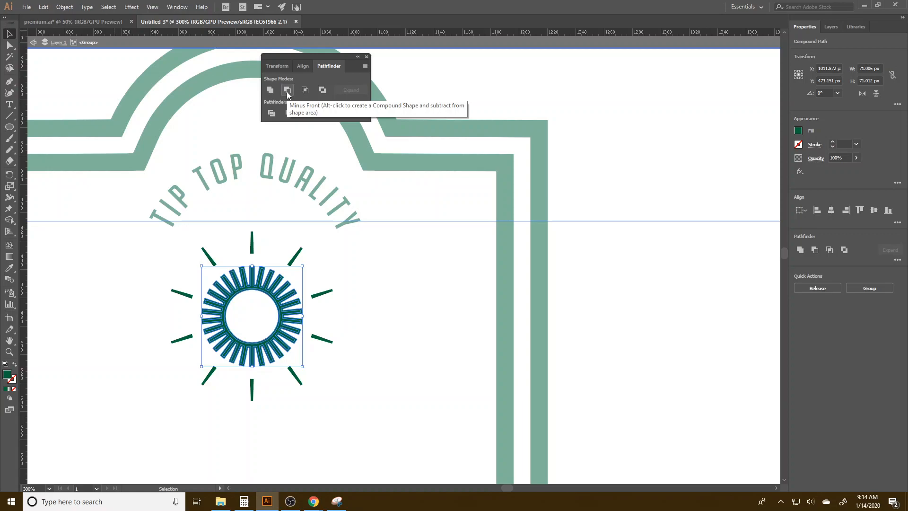
{"action": "left_click", "coordinate": [322, 90]}
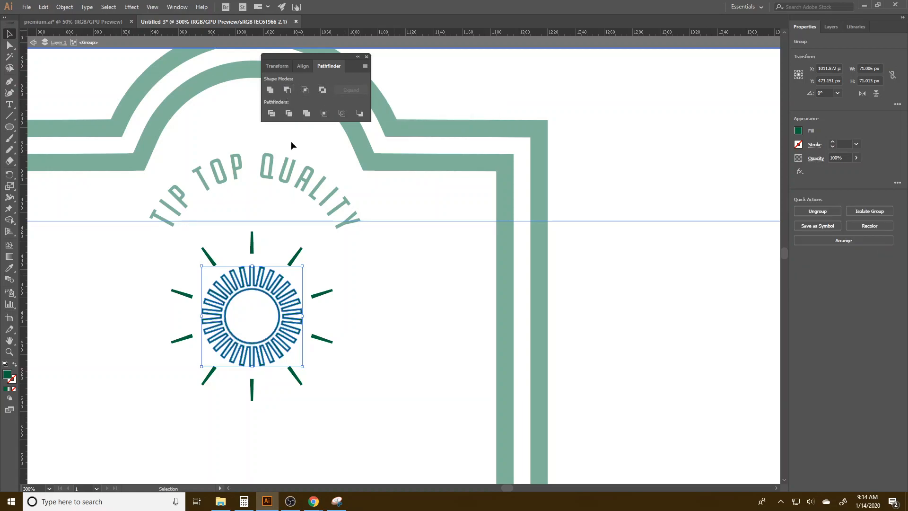
- Undo the cutout and delete the original thicker ring, keeping only the inset version inside the spikes
{"action": "key", "text": "ctrl+z"}
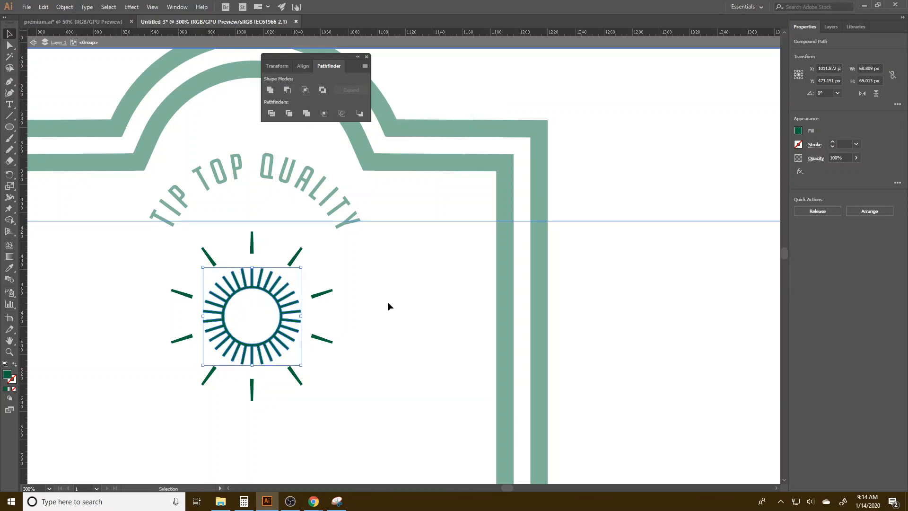
{"action": "left_click", "coordinate": [388, 303]}
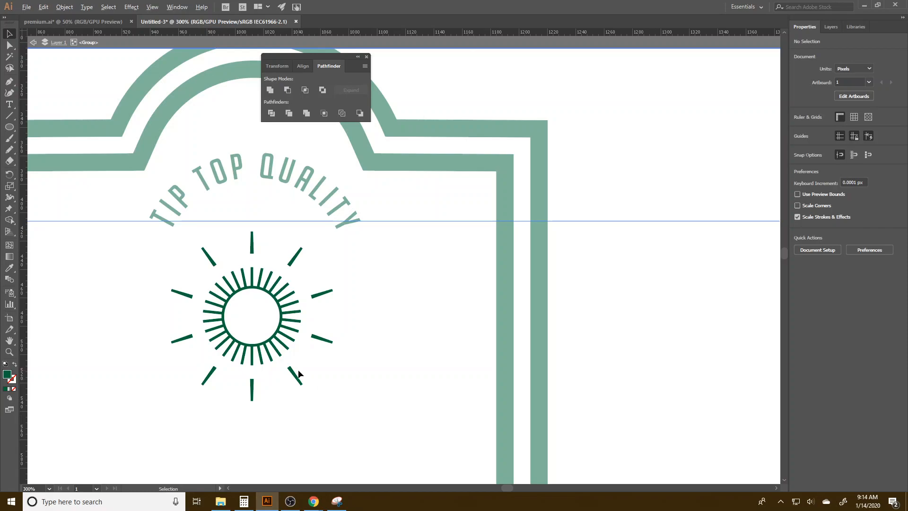
{"action": "key", "text": "ctrl+1"}
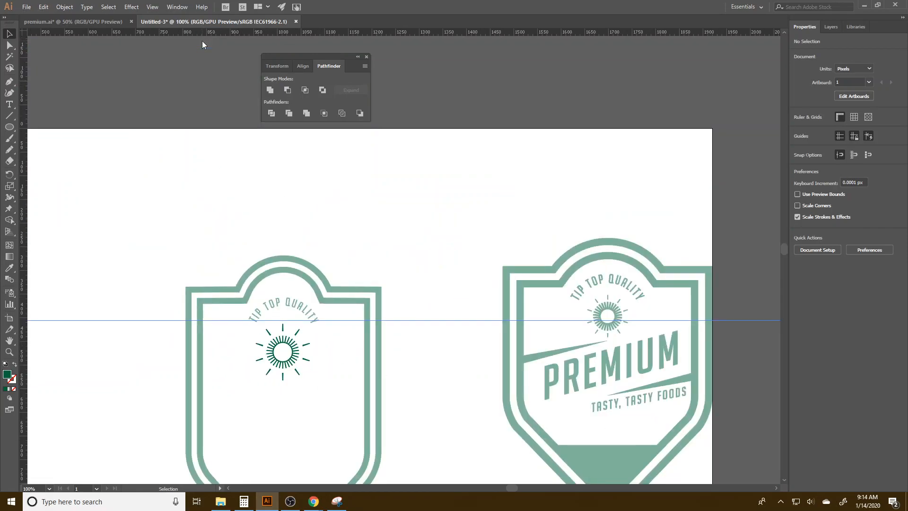
- Draw a rectangle about 351 × 130 px across the shield's inner width, just below the sunburst emblem
{"action": "left_click", "coordinate": [202, 44]}
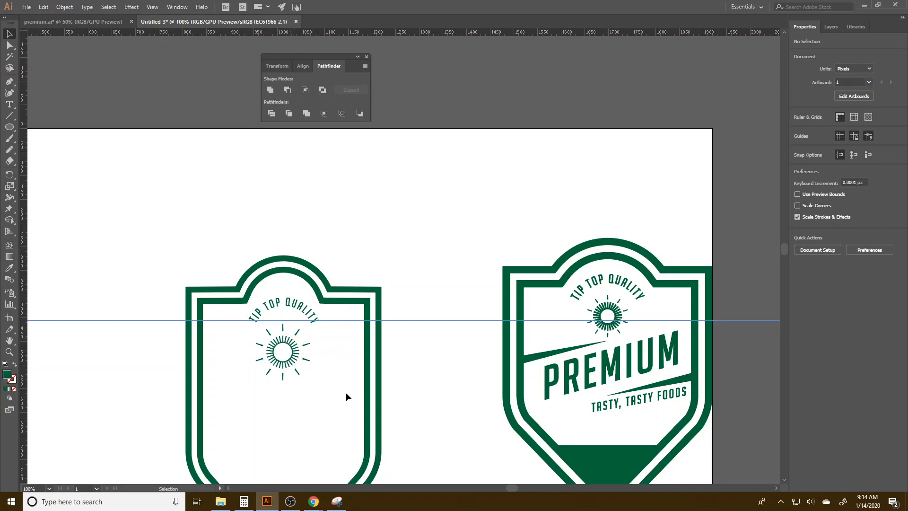
{"action": "scroll", "coordinate": [280, 395], "scroll_direction": "down", "scroll_amount": 1}
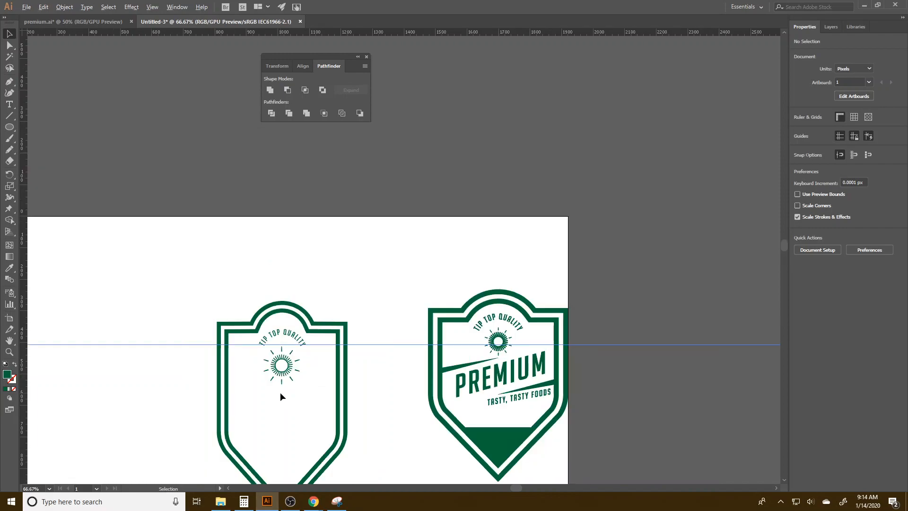
{"action": "scroll", "coordinate": [280, 395], "scroll_direction": "up", "scroll_amount": 2}
{"action": "left_click_drag", "start_coordinate": [310, 416], "coordinate": [330, 307]}
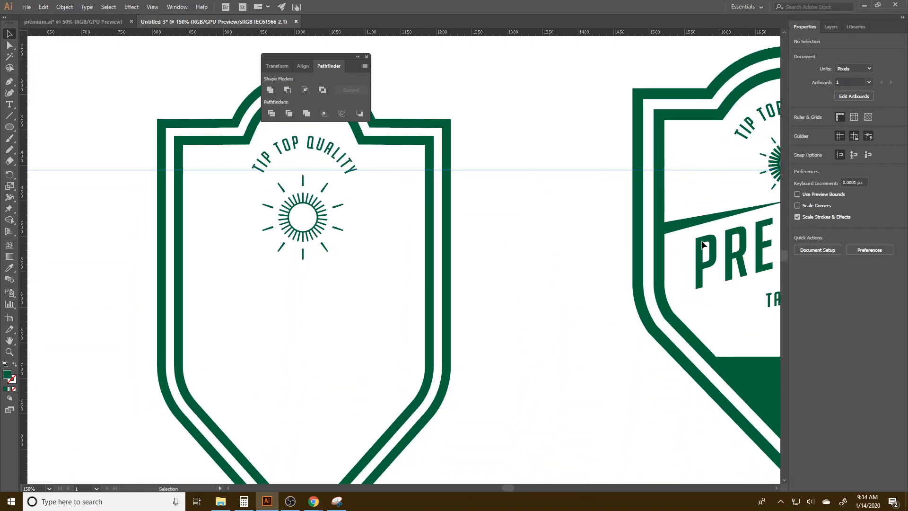
{"action": "left_click_drag", "start_coordinate": [675, 295], "coordinate": [408, 318]}
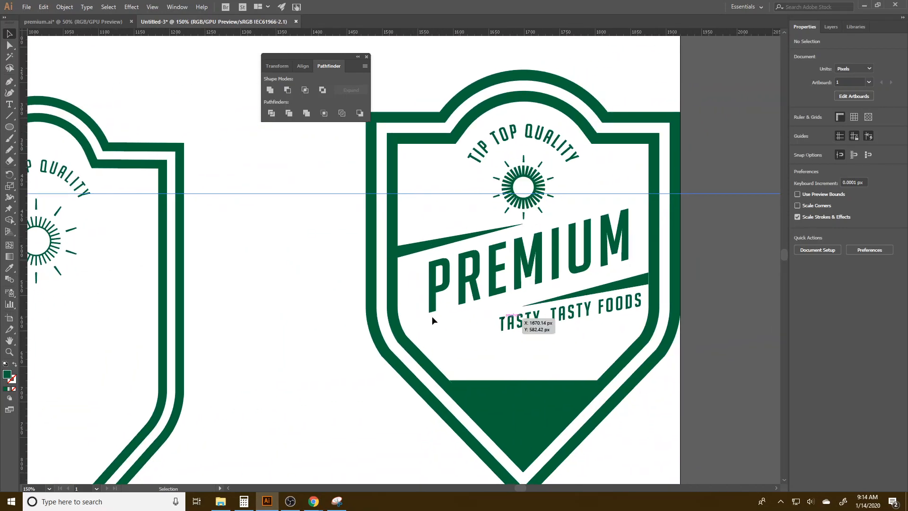
{"action": "left_click_drag", "start_coordinate": [297, 424], "coordinate": [383, 389]}
{"action": "left_click_drag", "start_coordinate": [71, 294], "coordinate": [285, 292]}
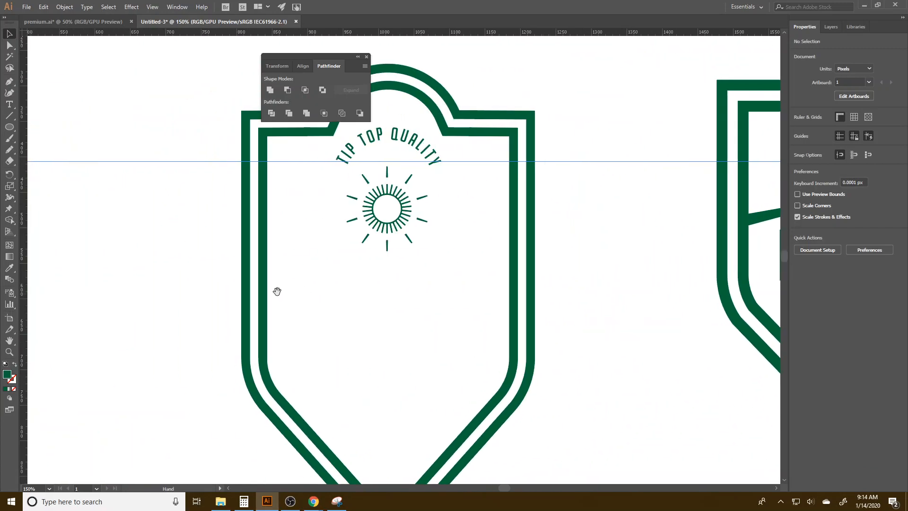
{"action": "left_click", "coordinate": [9, 126]}
{"action": "left_click_drag", "start_coordinate": [8, 127], "coordinate": [33, 126]}
{"action": "left_click_drag", "start_coordinate": [264, 257], "coordinate": [512, 348]}
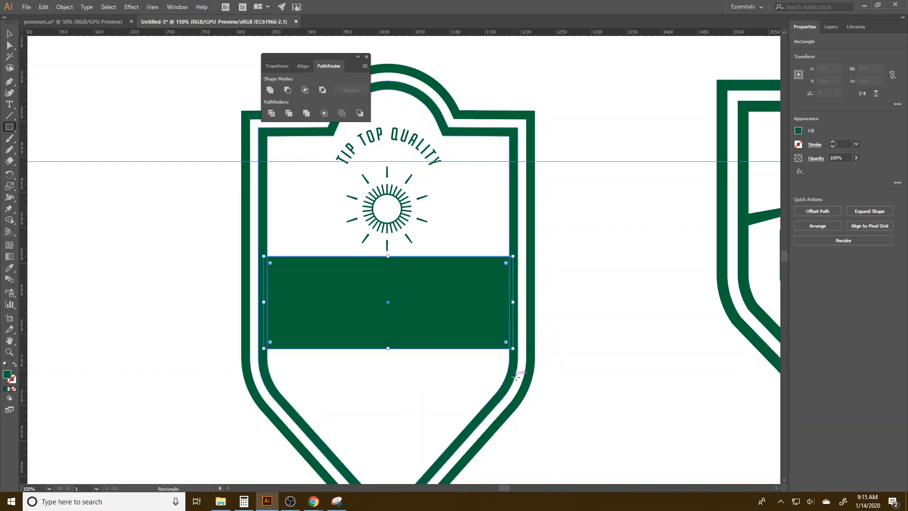
- Fill the new rectangle with bright red so it stands out against the green outline
{"action": "left_click", "coordinate": [798, 131]}
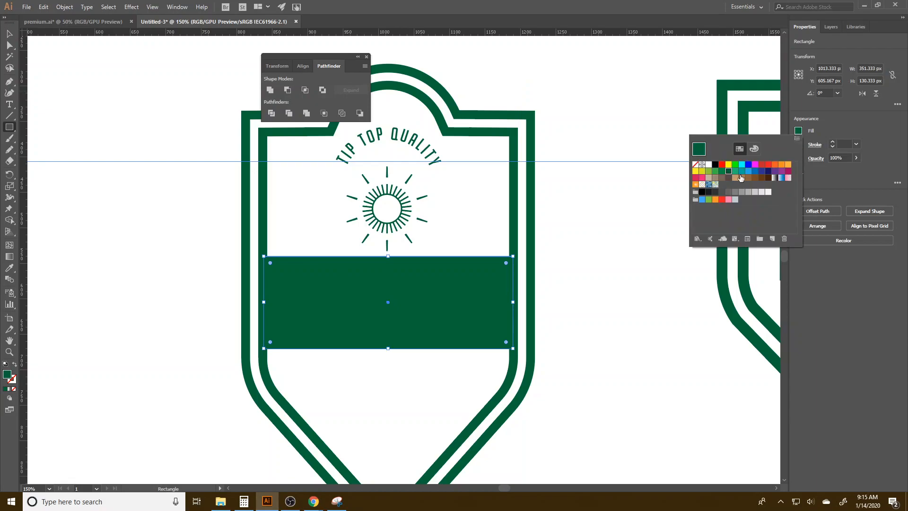
{"action": "left_click", "coordinate": [723, 165]}
{"action": "left_click", "coordinate": [300, 284]}
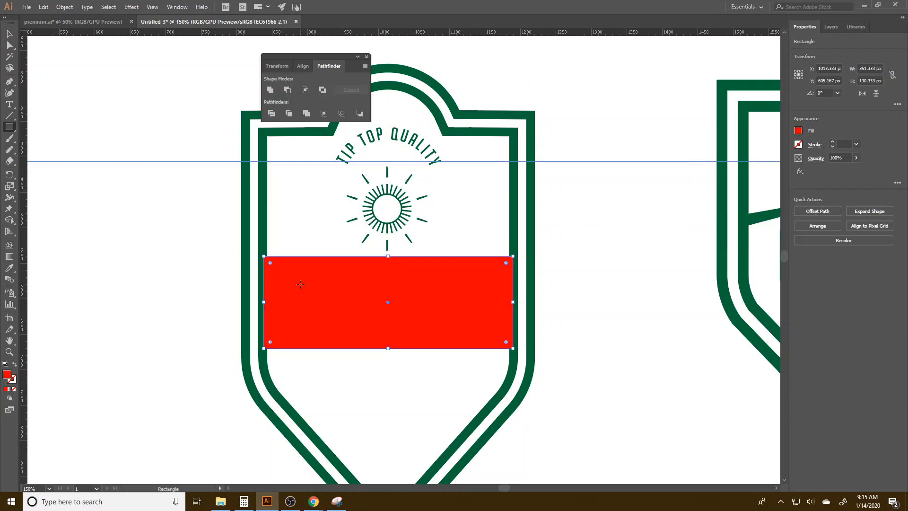
{"action": "left_click", "coordinate": [300, 285]}
{"action": "left_click", "coordinate": [77, 65]}
- Try to shear the red rectangle itself by -10° along the vertical axis and undo the shear
{"action": "left_click", "coordinate": [10, 35]}
{"action": "right_click", "coordinate": [315, 288]}
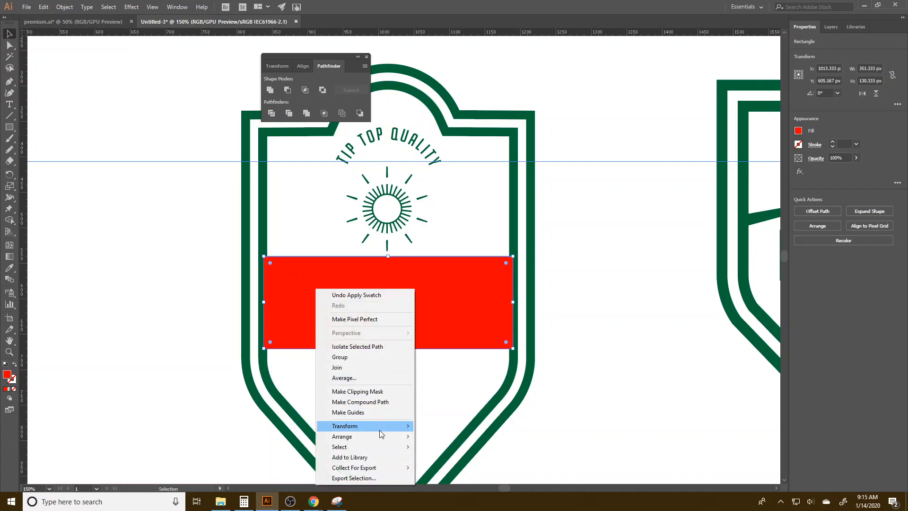
{"action": "mouse_move", "coordinate": [402, 425]}
{"action": "left_click", "coordinate": [516, 398]}
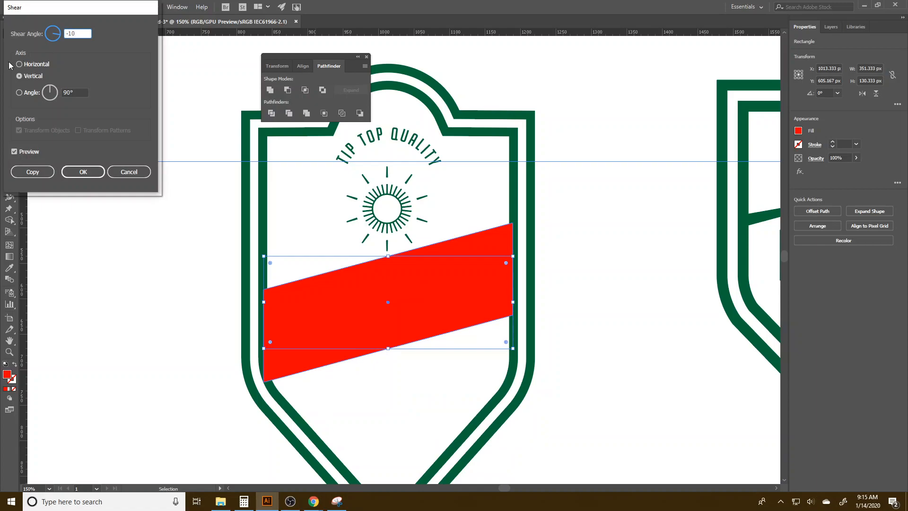
{"action": "left_click", "coordinate": [23, 65]}
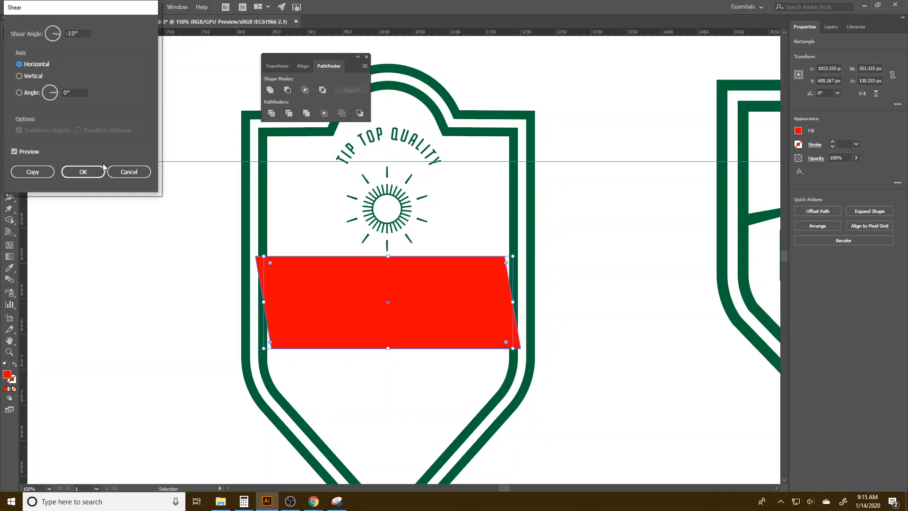
{"action": "left_click", "coordinate": [37, 77]}
{"action": "left_click", "coordinate": [22, 152]}
{"action": "left_click", "coordinate": [22, 152]}
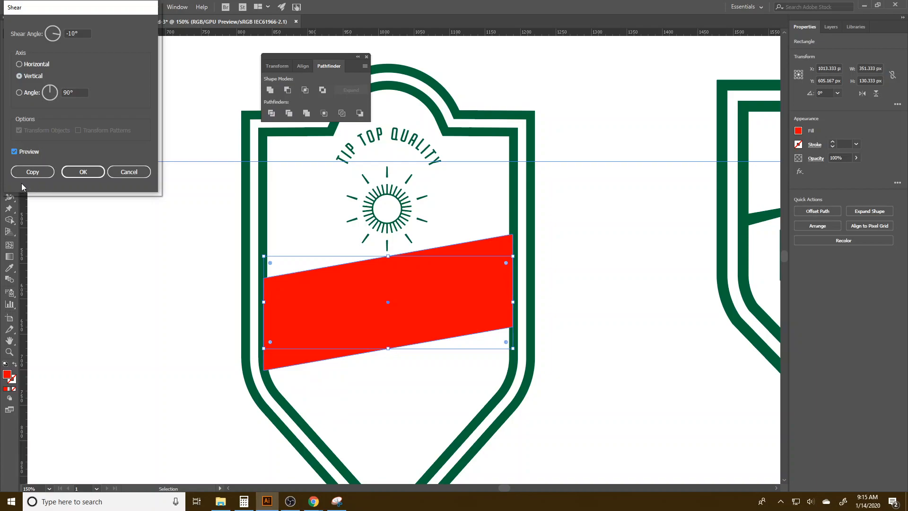
{"action": "left_click", "coordinate": [82, 173]}
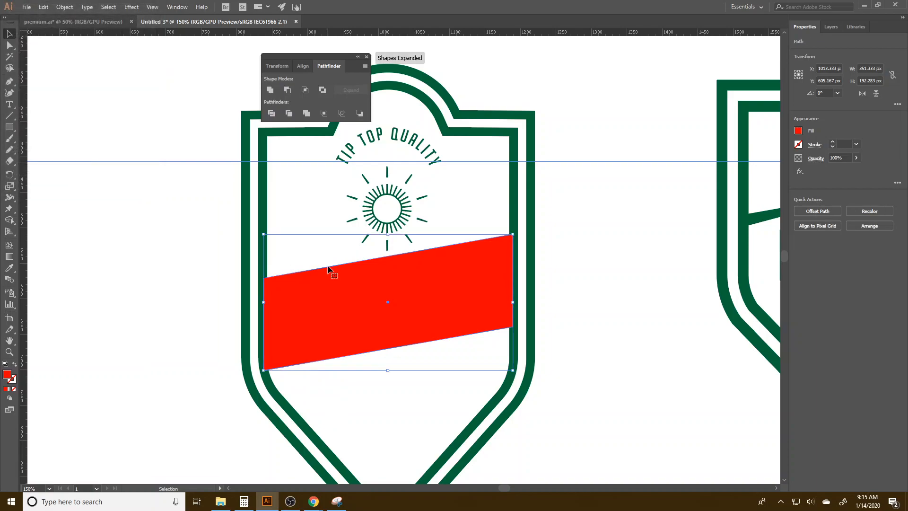
{"action": "key", "text": "ctrl+z"}
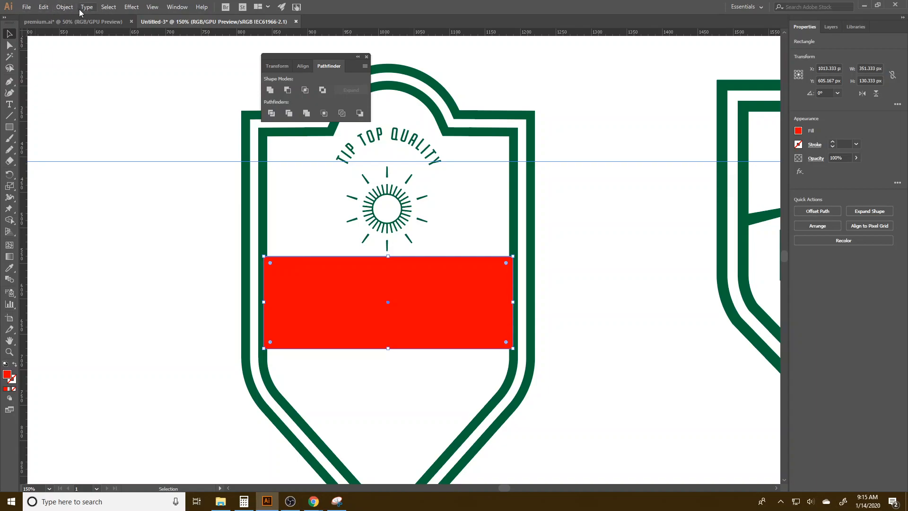
- Make a copy of the red rectangle sheared -10° along the vertical axis and fill the copy with blue
{"action": "right_click", "coordinate": [307, 320]}
{"action": "mouse_move", "coordinate": [362, 264]}
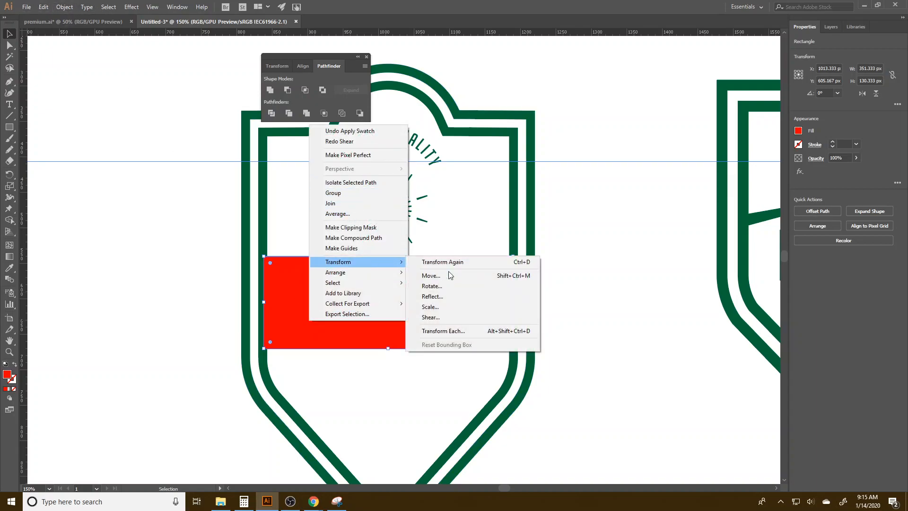
{"action": "left_click", "coordinate": [453, 317]}
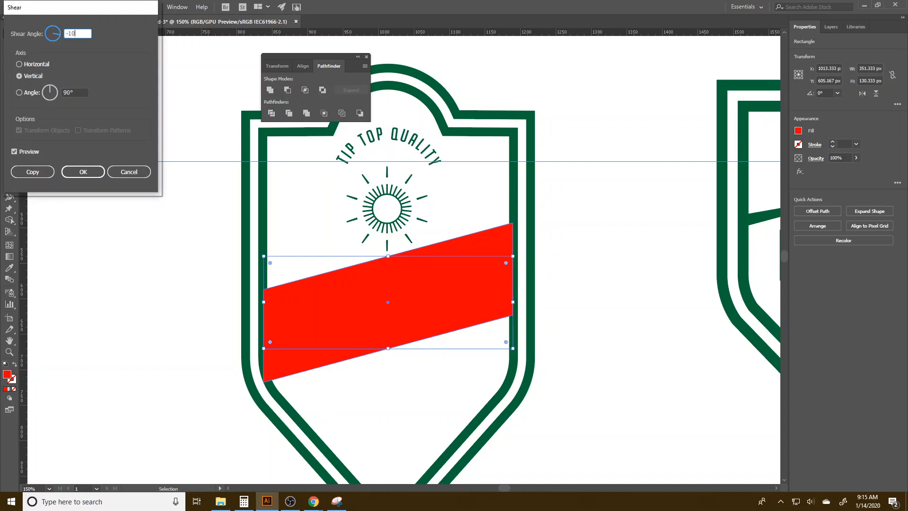
{"action": "left_click", "coordinate": [32, 171]}
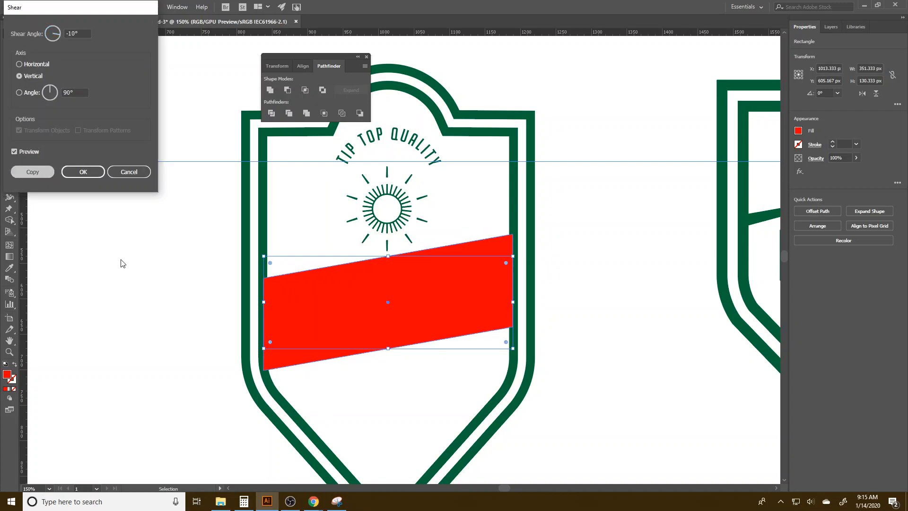
{"action": "left_click", "coordinate": [798, 132]}
{"action": "left_click", "coordinate": [748, 164]}
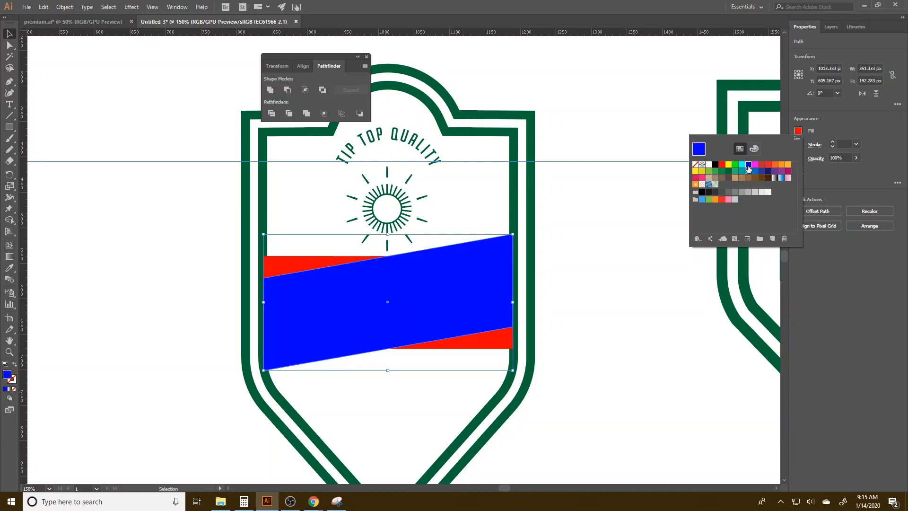
- Shear the original red rectangle by -15° along the vertical axis
{"action": "left_click", "coordinate": [495, 344]}
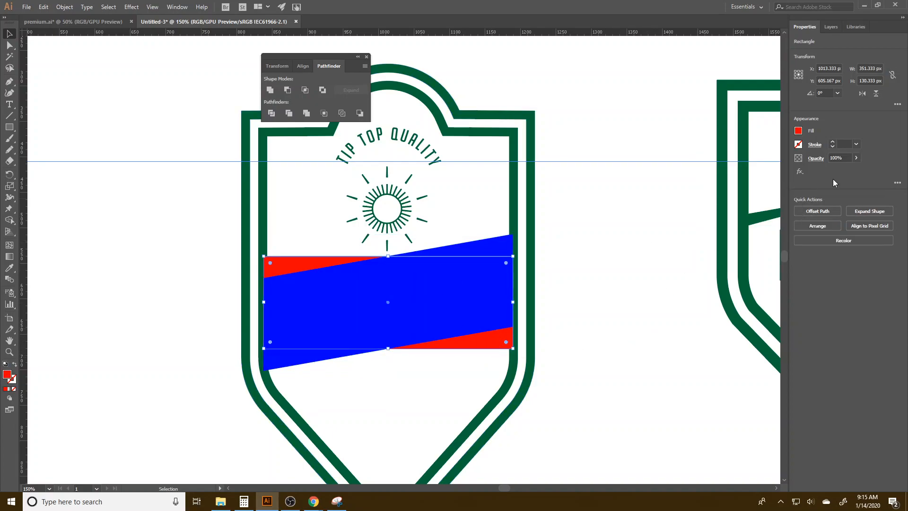
{"action": "right_click", "coordinate": [494, 340]}
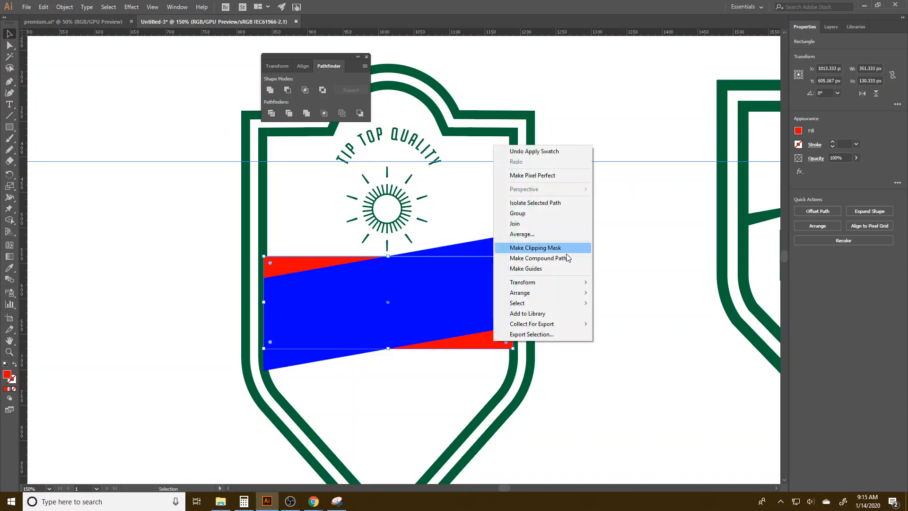
{"action": "mouse_move", "coordinate": [551, 283]}
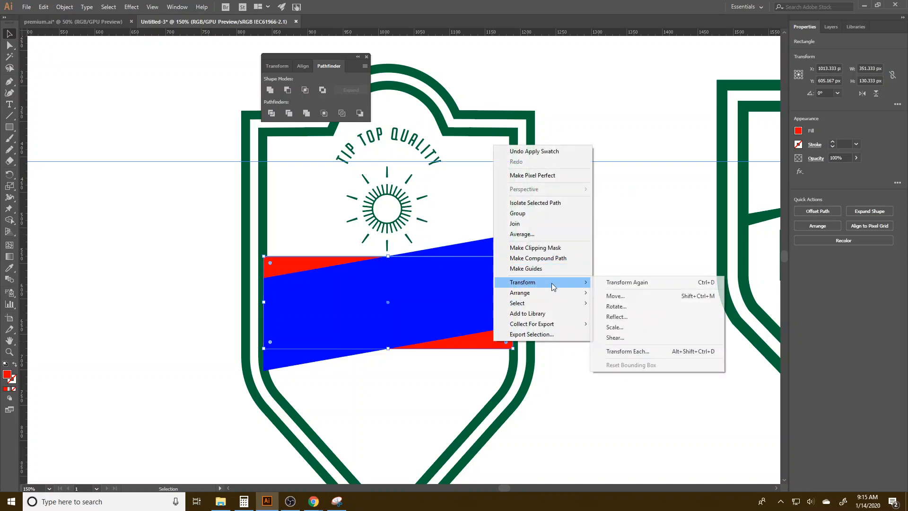
{"action": "left_click", "coordinate": [619, 337]}
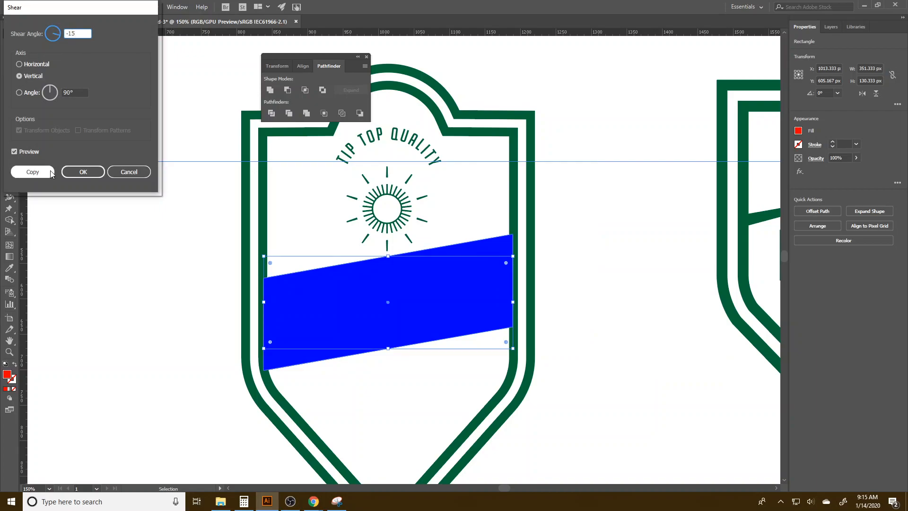
{"action": "left_click", "coordinate": [30, 152]}
{"action": "left_click", "coordinate": [30, 153]}
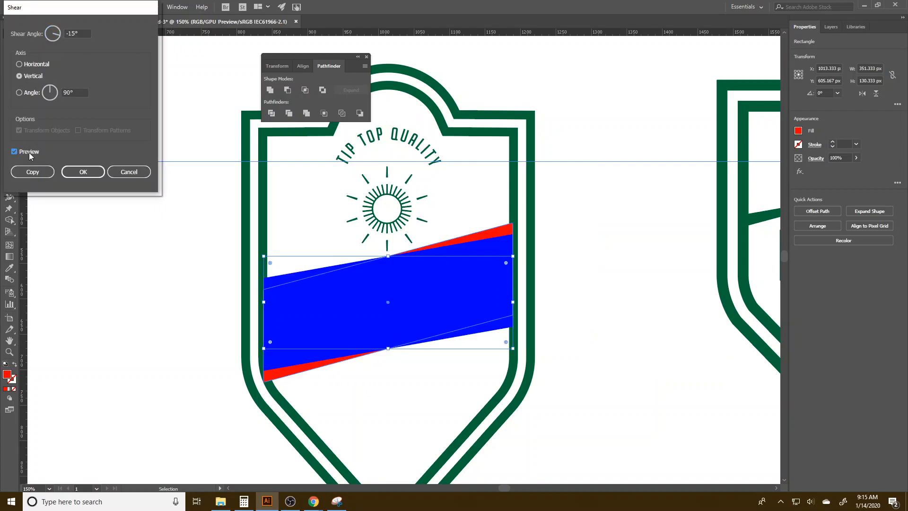
{"action": "left_click", "coordinate": [28, 176]}
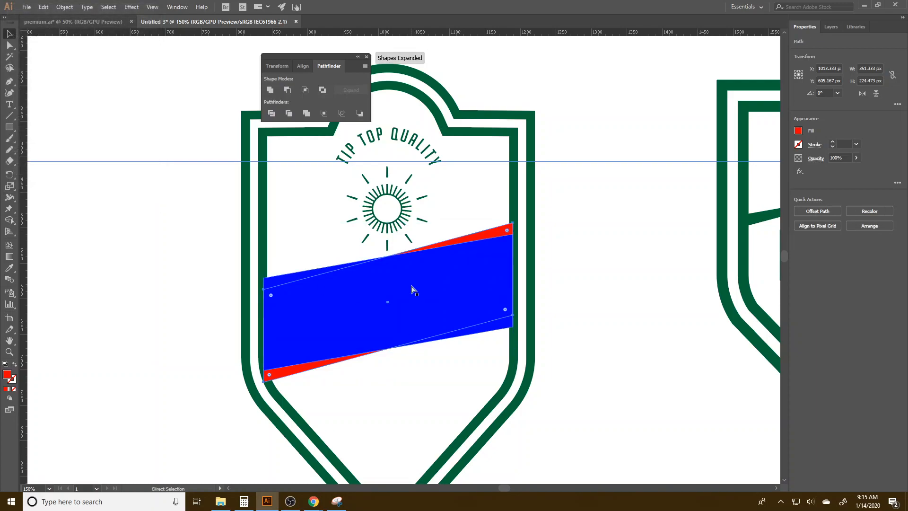
- Bring the red sheared shape to the front and subtract it from the blue one to leave two tapered wedges
{"action": "key", "text": "ctrl+shift+]"}
{"action": "left_click", "coordinate": [306, 275], "text": "shift"}
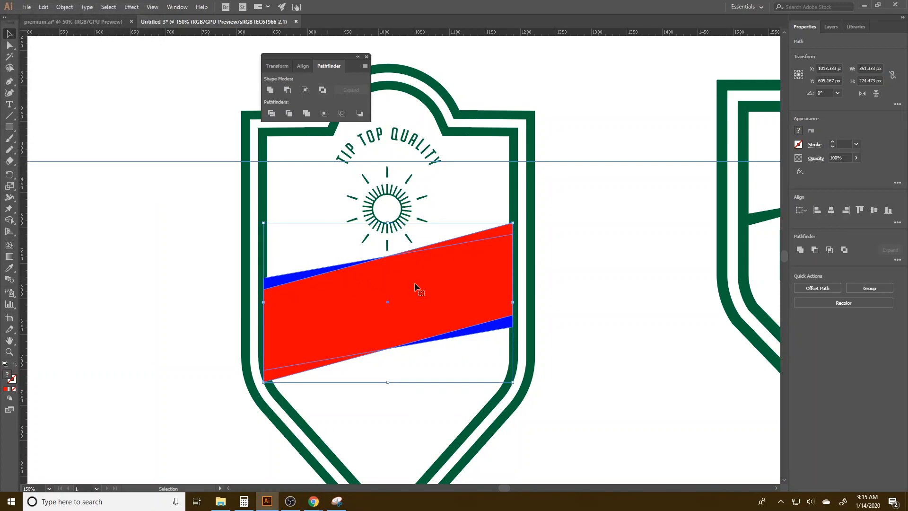
{"action": "left_click", "coordinate": [814, 249]}
{"action": "left_click", "coordinate": [603, 363]}
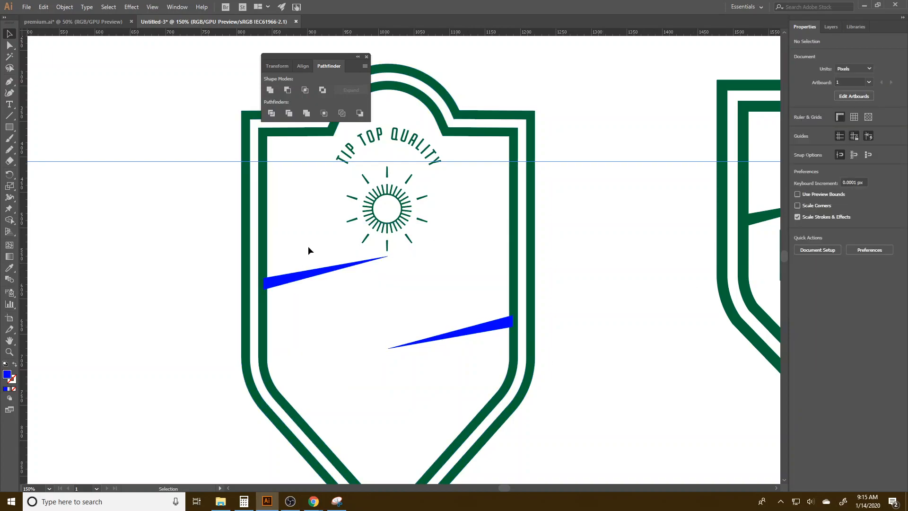
- Move the blue wedge pair down about 11 px and scale the sunburst emblem down slightly around its center
{"action": "left_click", "coordinate": [300, 280]}
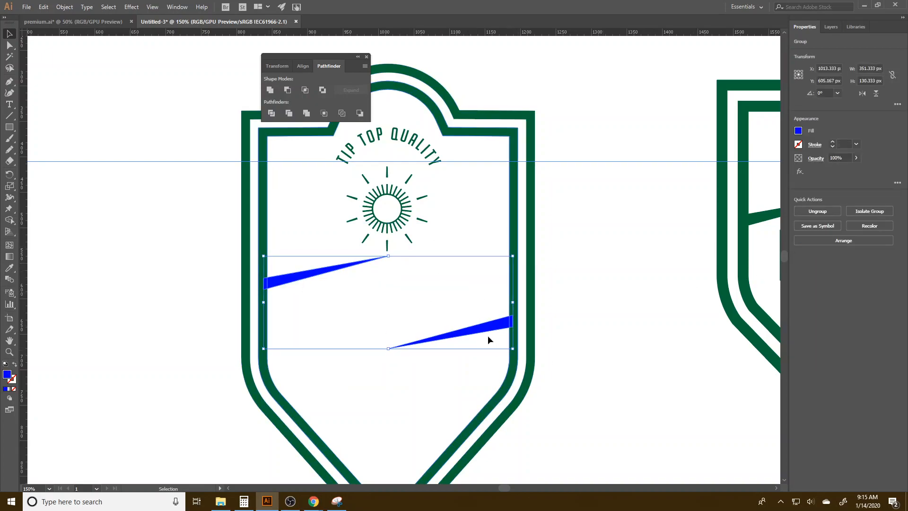
{"action": "left_click_drag", "start_coordinate": [488, 331], "coordinate": [486, 340]}
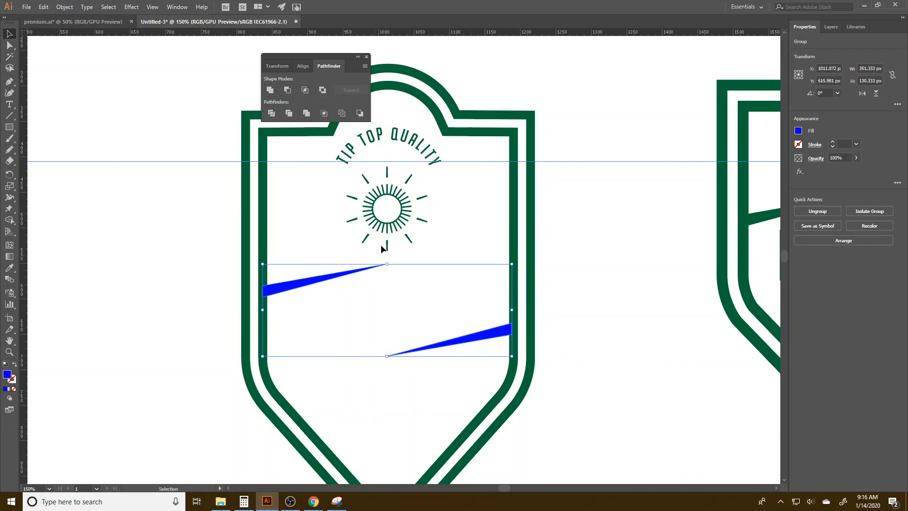
{"action": "left_click", "coordinate": [389, 210]}
{"action": "left_click", "coordinate": [407, 233]}
{"action": "left_click", "coordinate": [405, 247]}
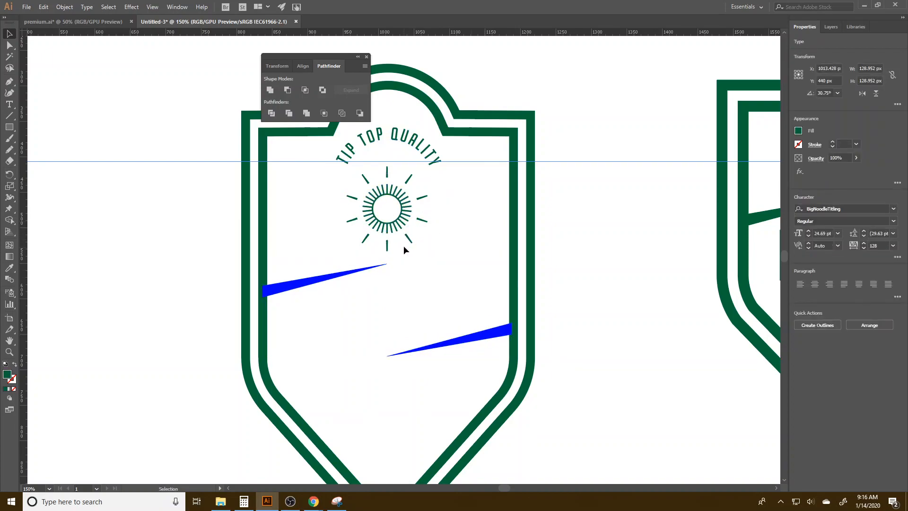
{"action": "left_click", "coordinate": [410, 243]}
{"action": "left_click_drag", "start_coordinate": [427, 251], "coordinate": [424, 248]}
{"action": "left_click", "coordinate": [581, 297]}
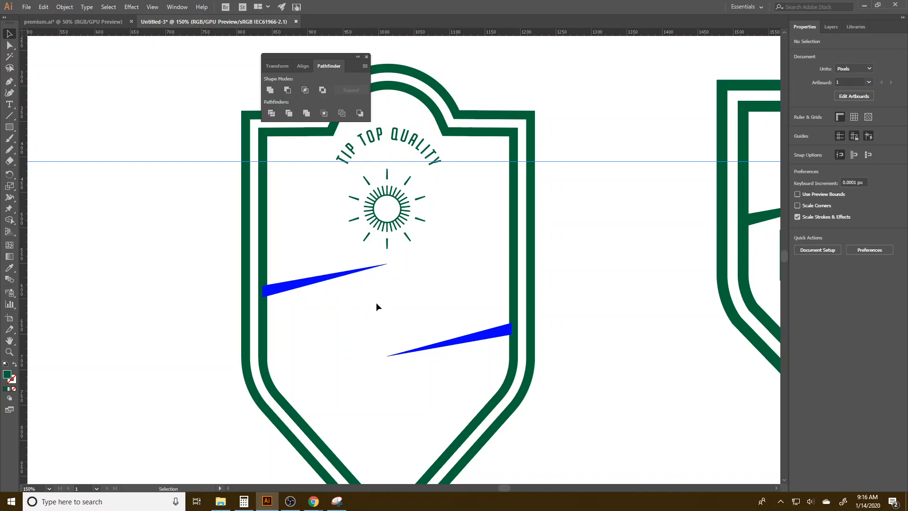
- Unite the blue wedges with the shield outline and recolor the result with the sunburst's dark green
{"action": "left_click_drag", "start_coordinate": [251, 297], "coordinate": [389, 366]}
{"action": "left_click", "coordinate": [296, 417]}
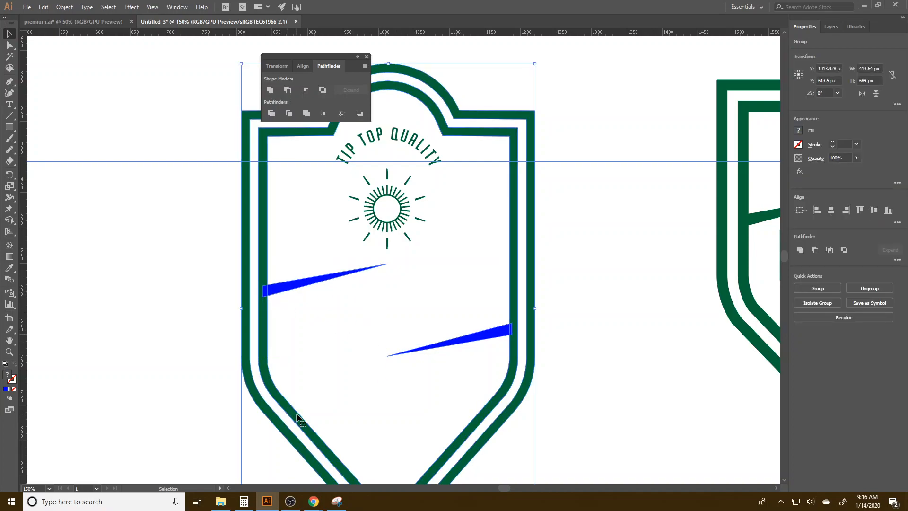
{"action": "left_click", "coordinate": [799, 250]}
{"action": "key", "text": "i"}
{"action": "left_click", "coordinate": [403, 206]}
{"action": "key", "text": "v"}
{"action": "left_click", "coordinate": [357, 361]}
- Add the text PREMIUM in BigNoodleTitling between the two wedges
{"action": "key", "text": "t"}
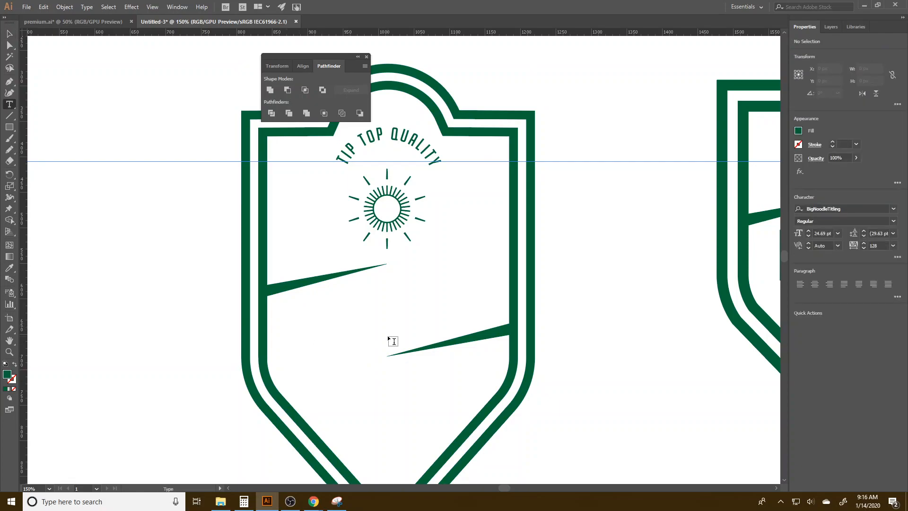
{"action": "left_click", "coordinate": [334, 329]}
{"action": "type", "text": "PRE"}
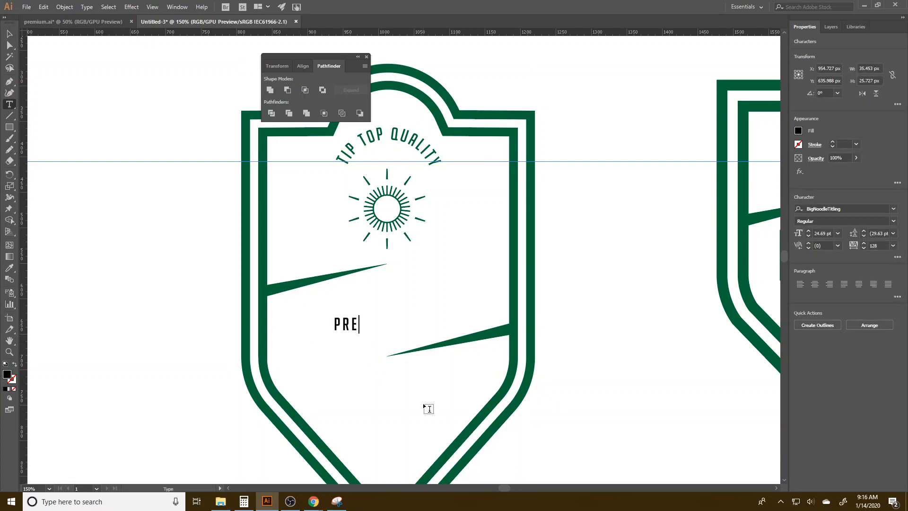
{"action": "type", "text": "MIUM"}
{"action": "left_click", "coordinate": [9, 36]}
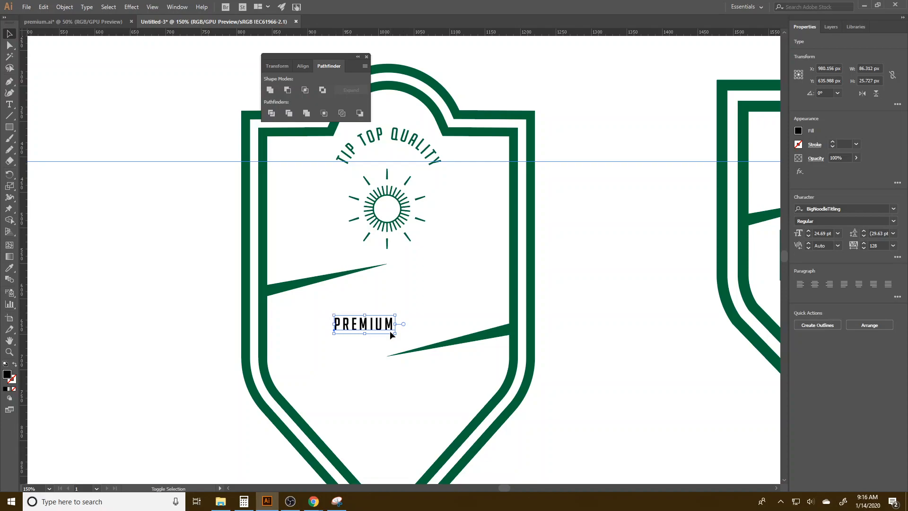
- Enlarge the PREMIUM text to about 271 px wide between the wedges and create a copy of it rotated 15°
{"action": "left_click_drag", "start_coordinate": [395, 334], "coordinate": [530, 420]}
{"action": "left_click_drag", "start_coordinate": [464, 348], "coordinate": [394, 315]}
{"action": "right_click", "coordinate": [430, 323]}
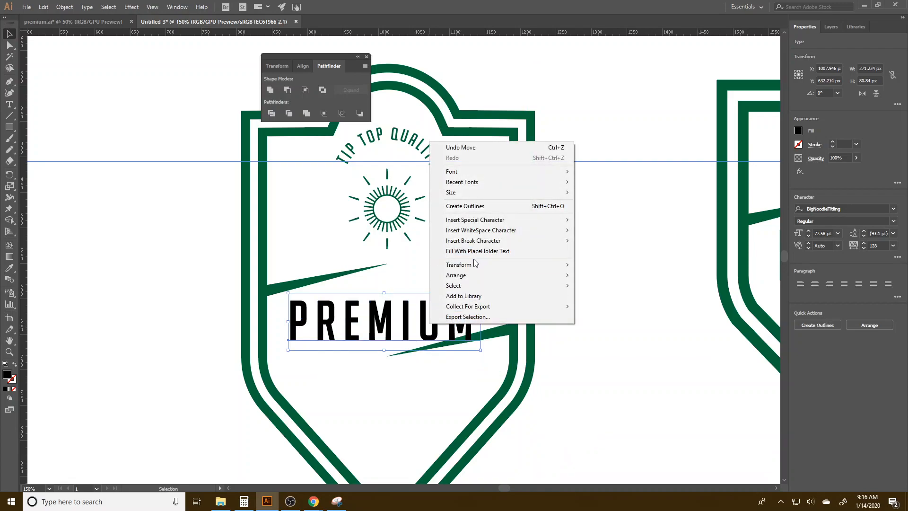
{"action": "mouse_move", "coordinate": [473, 263]}
{"action": "left_click", "coordinate": [552, 288]}
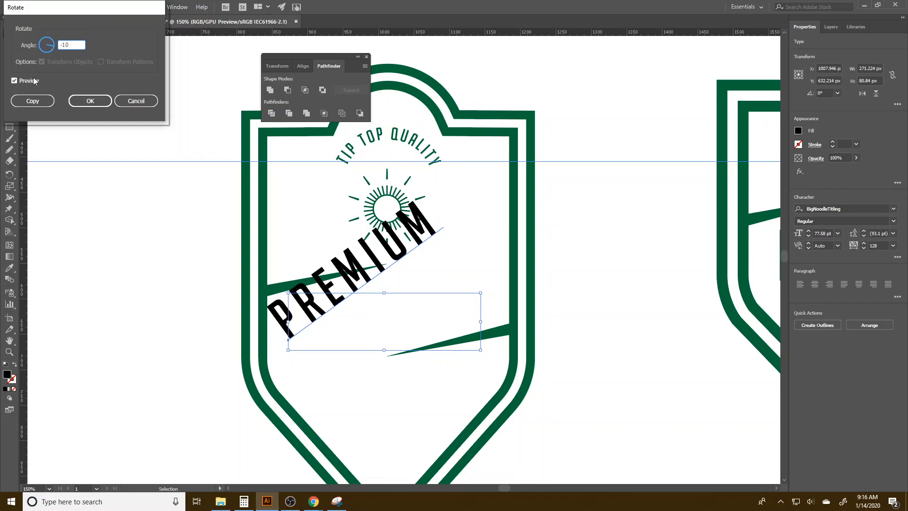
{"action": "type", "text": "-10"}
{"action": "left_click", "coordinate": [34, 81]}
{"action": "left_click", "coordinate": [34, 81]}
{"action": "left_click", "coordinate": [62, 44]}
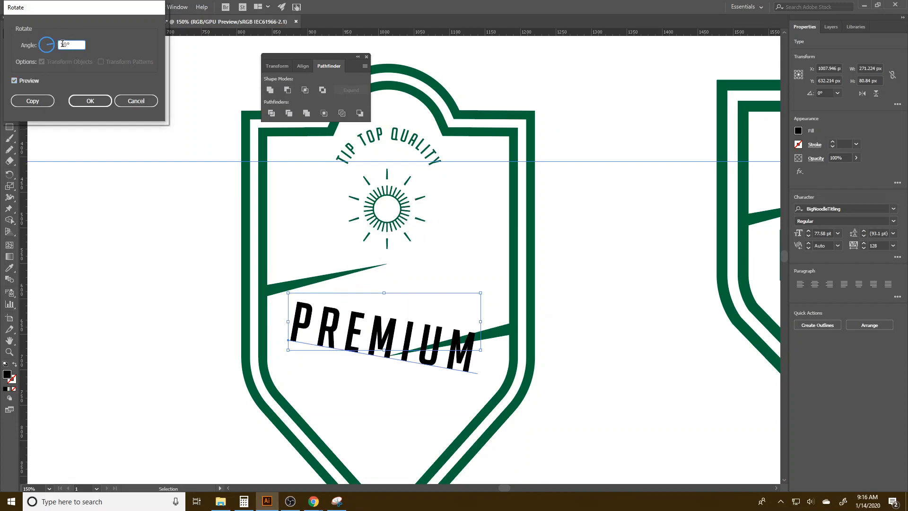
{"action": "left_click", "coordinate": [33, 82]}
{"action": "left_click", "coordinate": [33, 82]}
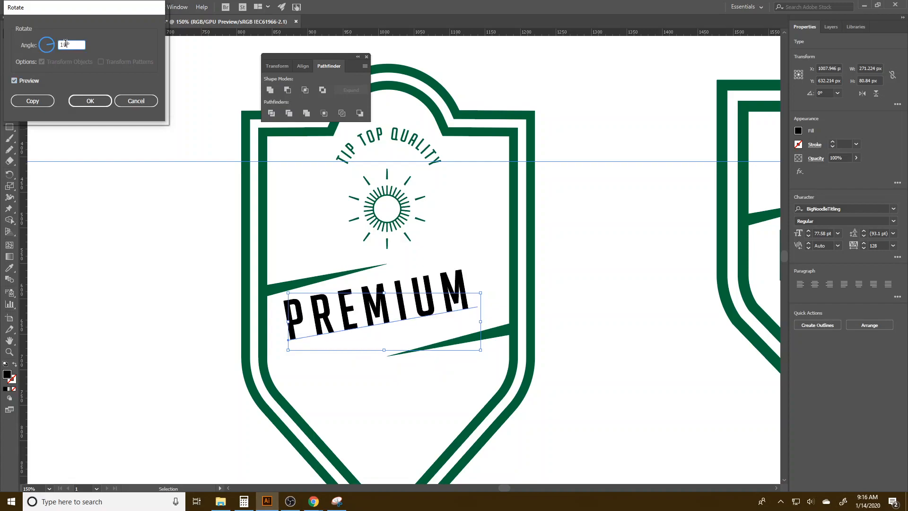
{"action": "left_click", "coordinate": [36, 79]}
{"action": "left_click", "coordinate": [37, 78]}
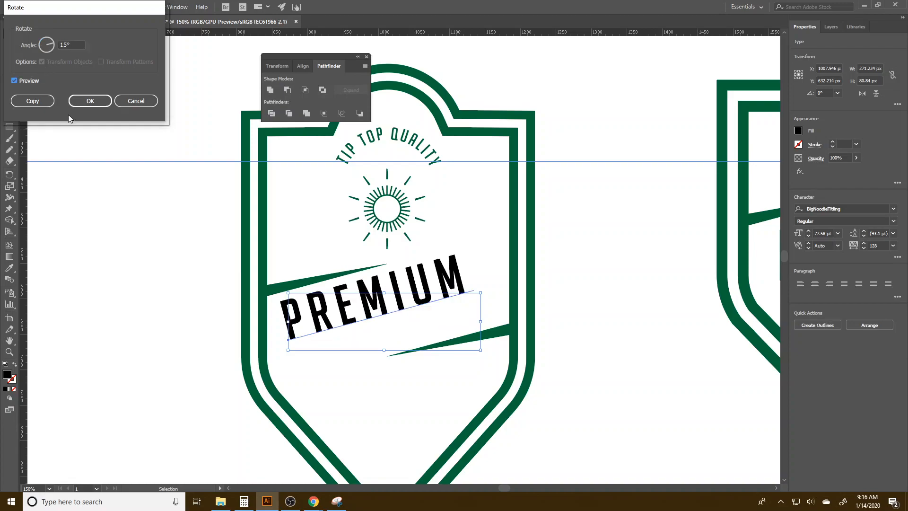
{"action": "left_click", "coordinate": [30, 102]}
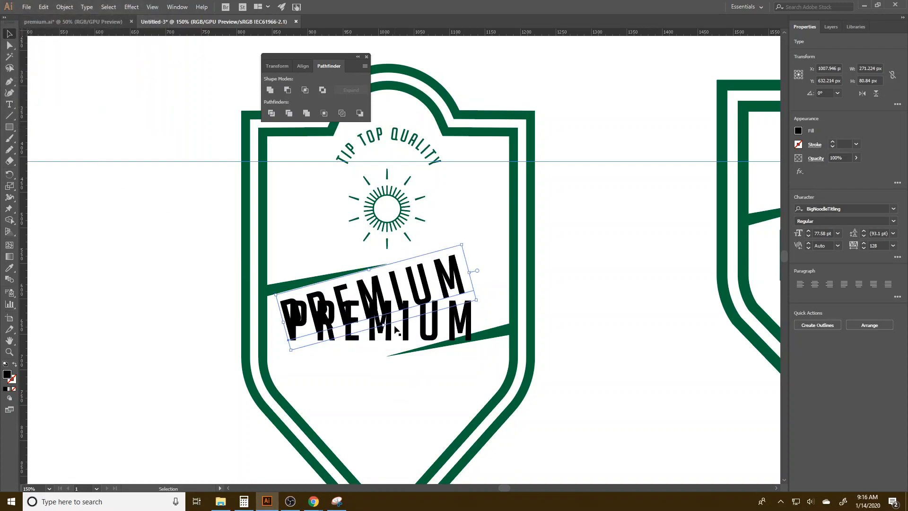
- Move the straight PREMIUM out of the shield and enlarge the rotated copy to about 93 pt between the wedges
{"action": "left_click_drag", "start_coordinate": [462, 337], "coordinate": [171, 330]}
{"action": "left_click", "coordinate": [422, 306]}
{"action": "left_click_drag", "start_coordinate": [480, 301], "coordinate": [513, 312]}
{"action": "left_click", "coordinate": [633, 379]}
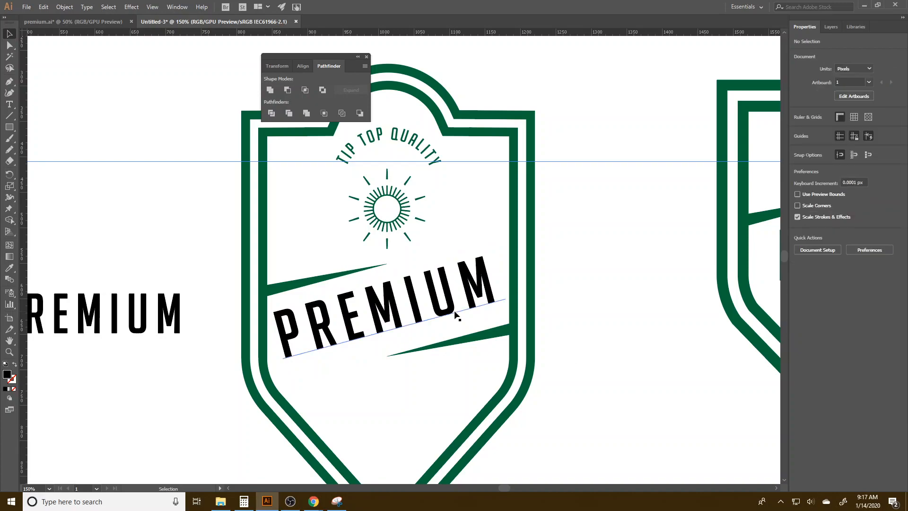
- Create a copy of the straight PREMIUM text sheared -15° along the vertical axis
{"action": "left_click", "coordinate": [166, 313]}
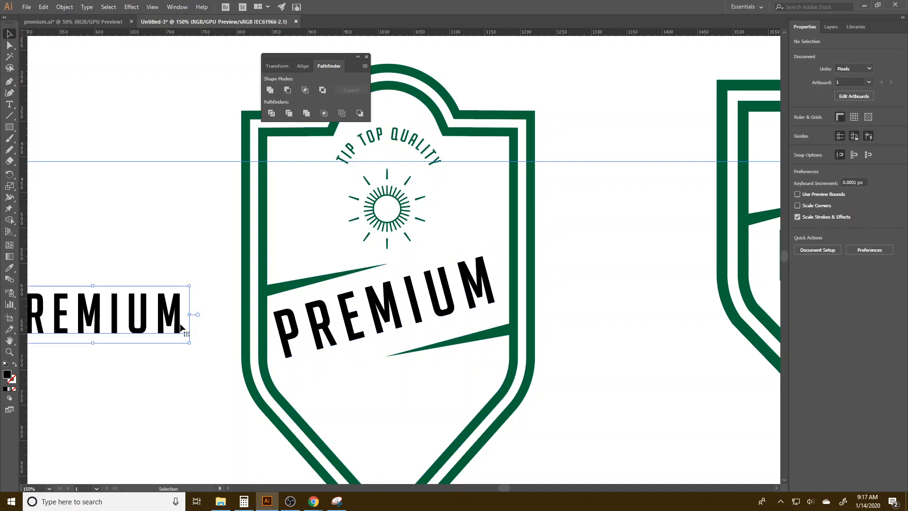
{"action": "right_click", "coordinate": [161, 306]}
{"action": "mouse_move", "coordinate": [218, 429]}
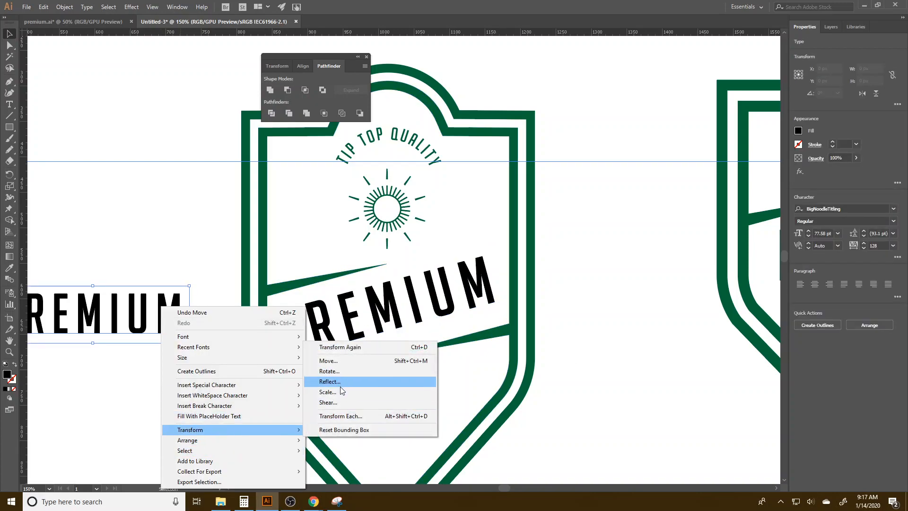
{"action": "left_click", "coordinate": [340, 403]}
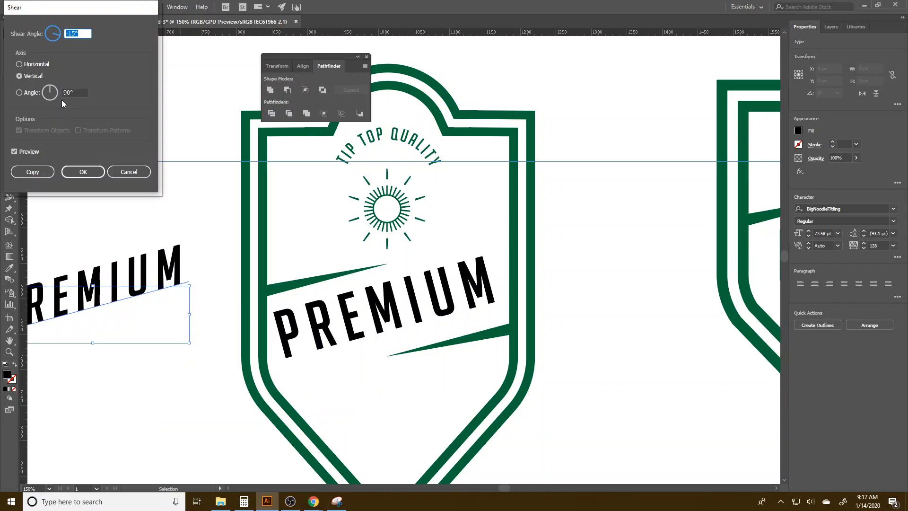
{"action": "left_click", "coordinate": [29, 172]}
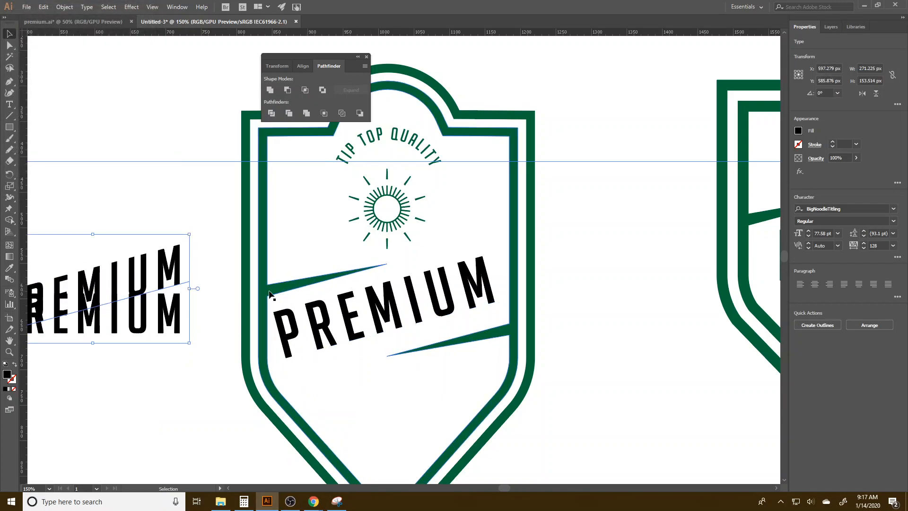
- Nudge the rotated PREMIUM slightly to the right inside the shield
{"action": "left_click", "coordinate": [384, 320]}
{"action": "left_click", "coordinate": [381, 321]}
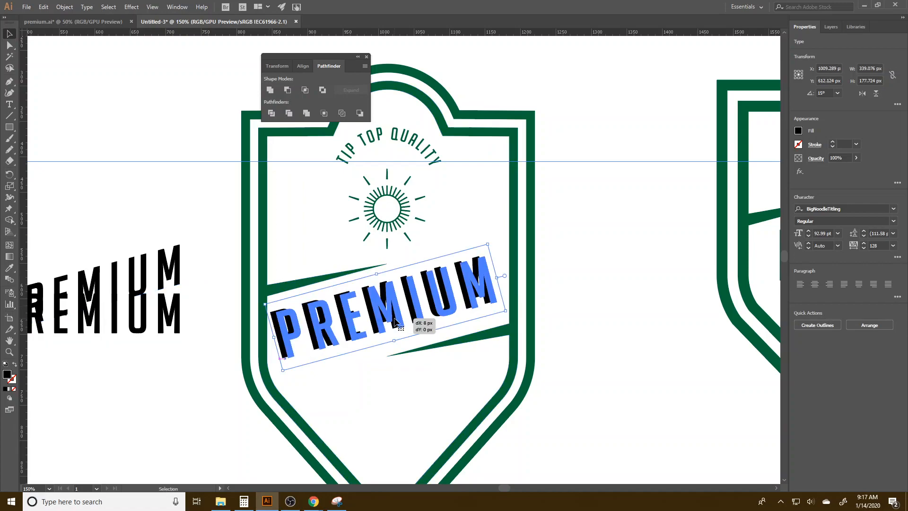
{"action": "left_click", "coordinate": [367, 367]}
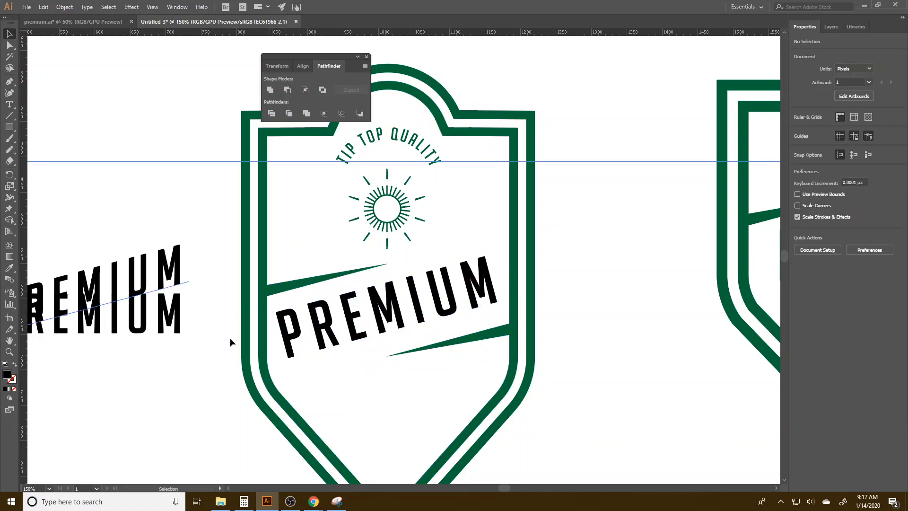
- Delete the straight PREMIUM and swap the rotated version in the shield for the sheared one, parking the rotated text beyond the upper-right corner
{"action": "left_click", "coordinate": [152, 333]}
{"action": "key", "text": "Delete"}
{"action": "left_click_drag", "start_coordinate": [131, 285], "coordinate": [442, 342]}
{"action": "left_click_drag", "start_coordinate": [409, 294], "coordinate": [548, 202]}
{"action": "left_click_drag", "start_coordinate": [399, 349], "coordinate": [386, 321]}
{"action": "left_click_drag", "start_coordinate": [450, 261], "coordinate": [547, 121]}
- Enlarge the sheared PREMIUM to about 320 px wide so it fills the space between the wedges
{"action": "left_click", "coordinate": [453, 297]}
{"action": "left_click_drag", "start_coordinate": [471, 265], "coordinate": [505, 232]}
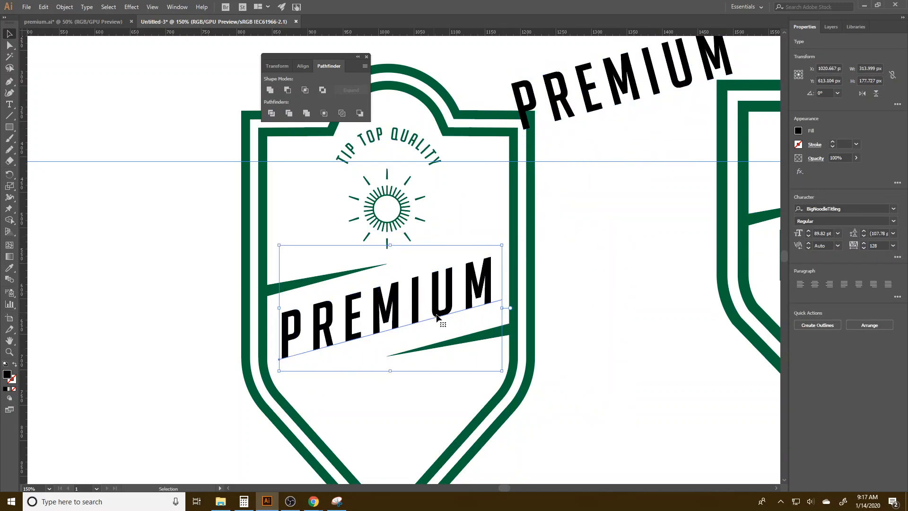
{"action": "left_click_drag", "start_coordinate": [501, 370], "coordinate": [506, 373]}
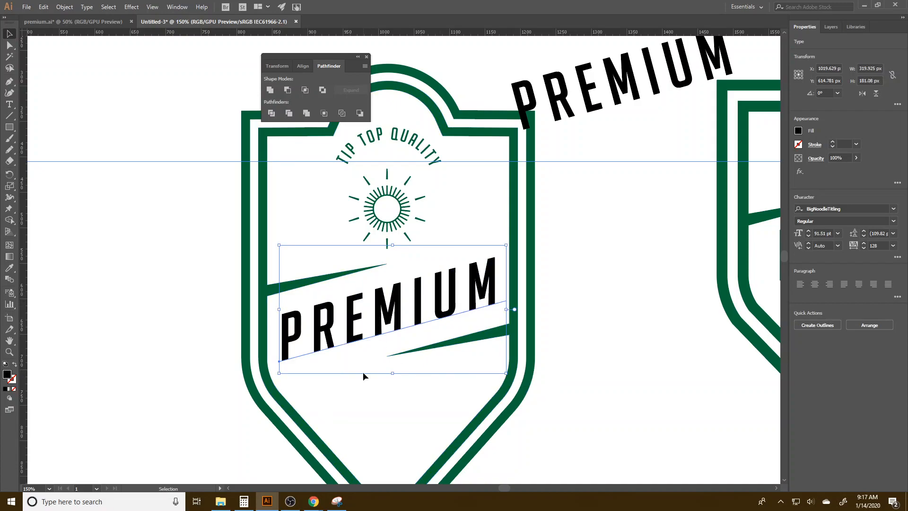
- Duplicate the sheared PREMIUM below the original, scale the copy down to about 48 pt and place it under the lower wedge
{"action": "left_click_drag", "start_coordinate": [358, 328], "coordinate": [374, 417]}
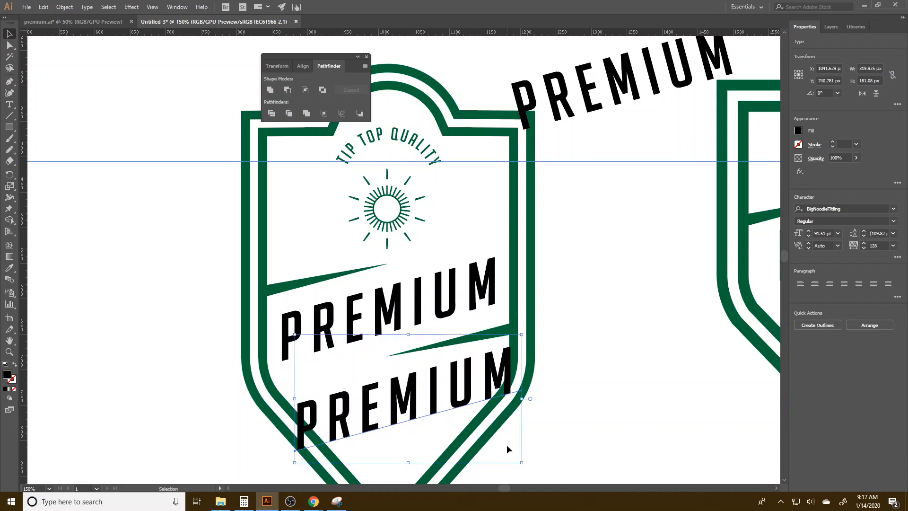
{"action": "left_click_drag", "start_coordinate": [522, 465], "coordinate": [432, 404]}
{"action": "left_click_drag", "start_coordinate": [601, 412], "coordinate": [435, 412]}
{"action": "left_click_drag", "start_coordinate": [217, 390], "coordinate": [252, 400]}
- Replace the small copy's text with "TASTY, TASTY, FOOD" and scale it down to about 205 px wide beneath the lower wedge
{"action": "double_click", "coordinate": [252, 402]}
{"action": "key", "text": "ctrl+a"}
{"action": "type", "text": "TASTY, TA"}
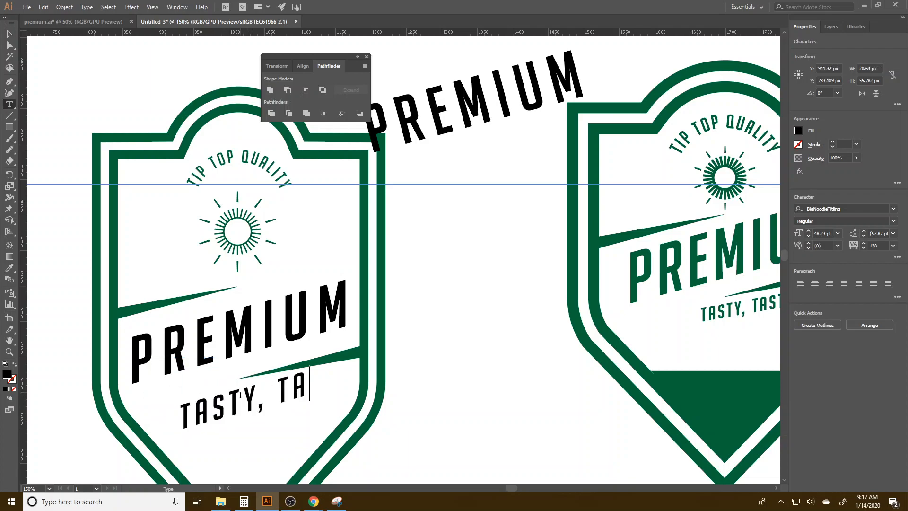
{"action": "type", "text": "STY, FOOD"}
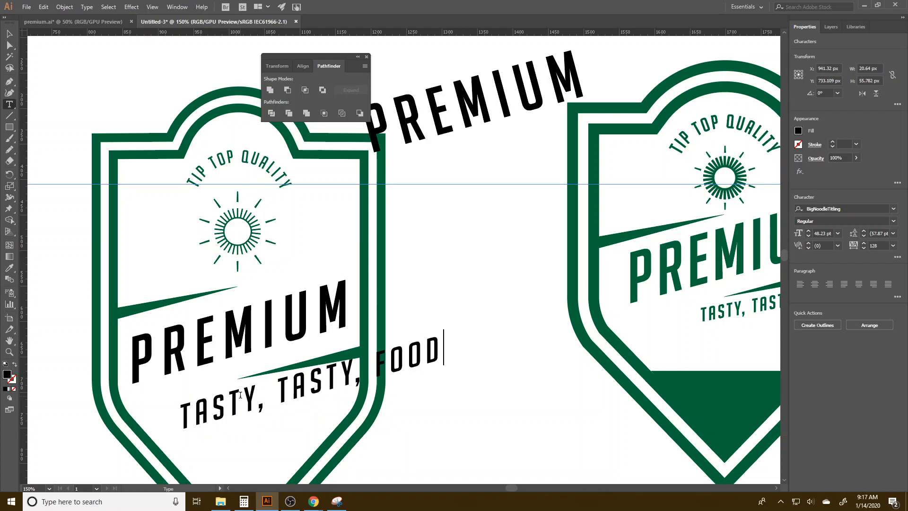
{"action": "left_click", "coordinate": [9, 33]}
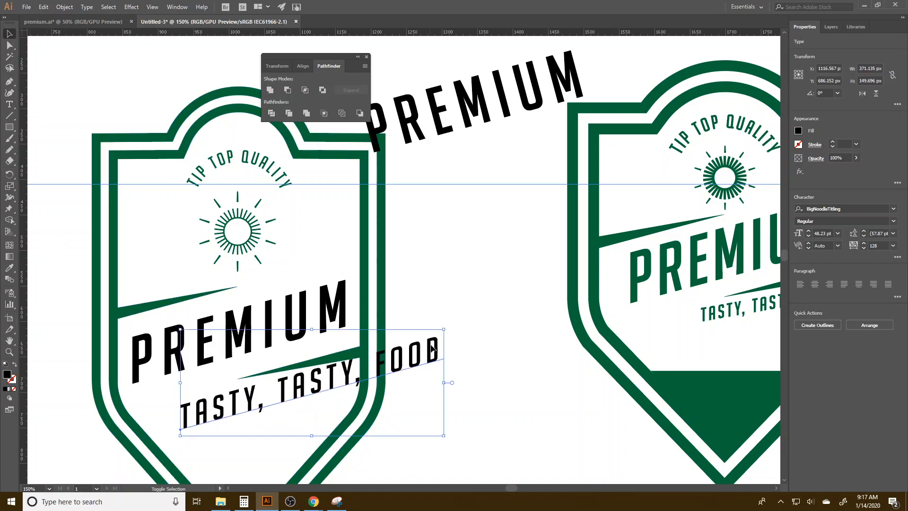
{"action": "left_click_drag", "start_coordinate": [445, 330], "coordinate": [304, 383]}
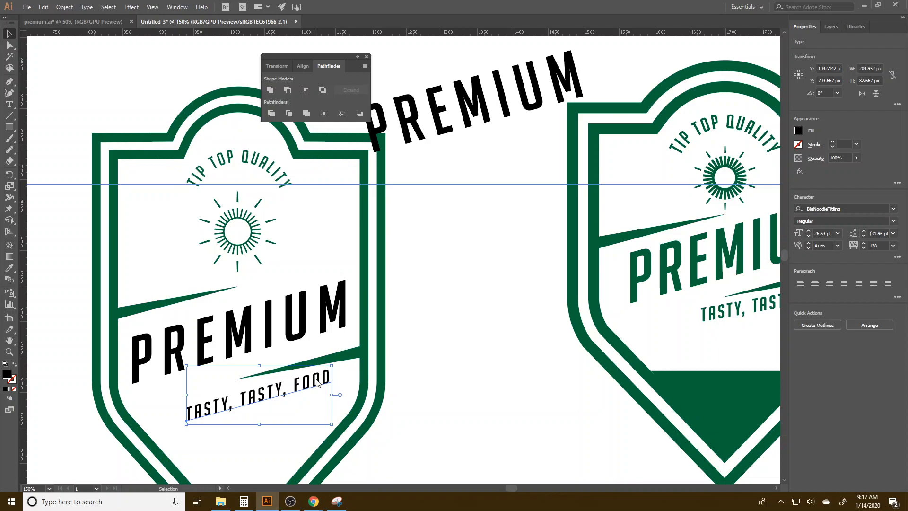
- Create a copy of the TASTY, TASTY, FOOD line sheared 5° along the vertical axis
{"action": "right_click", "coordinate": [316, 382]}
{"action": "mouse_move", "coordinate": [353, 330]}
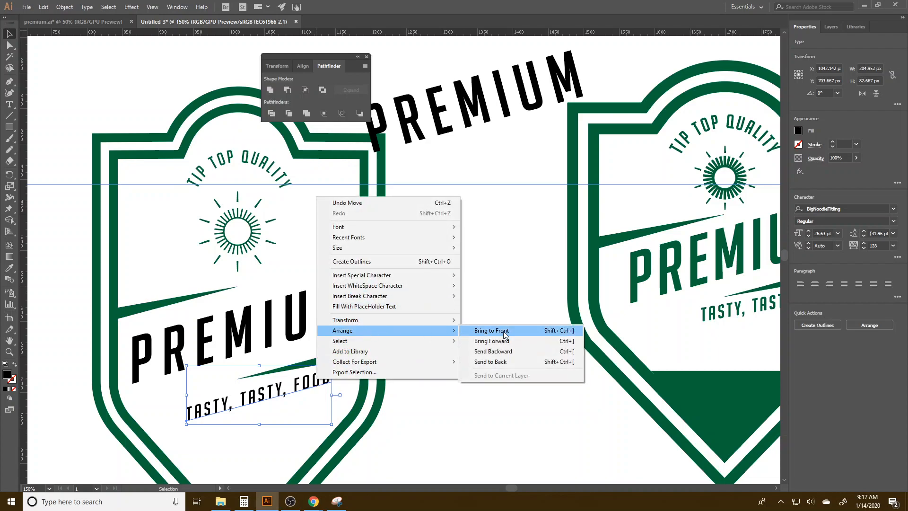
{"action": "mouse_move", "coordinate": [449, 320]}
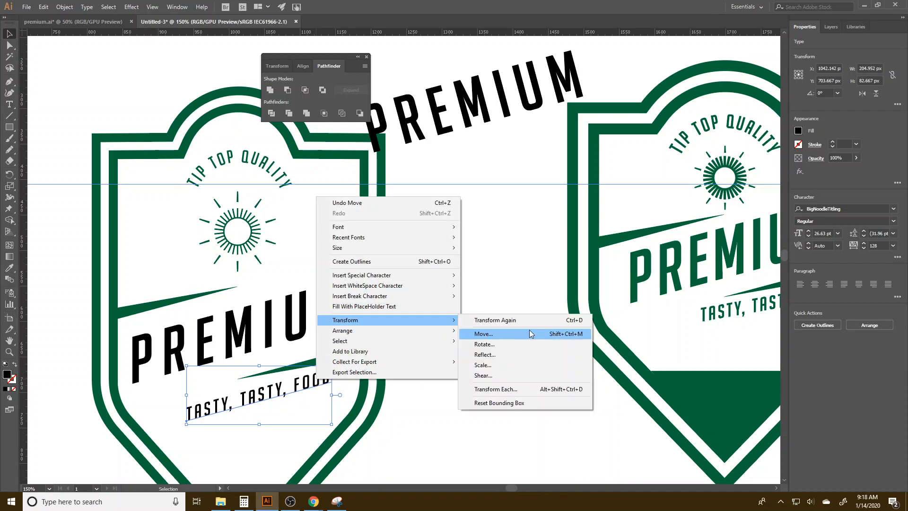
{"action": "left_click", "coordinate": [517, 376]}
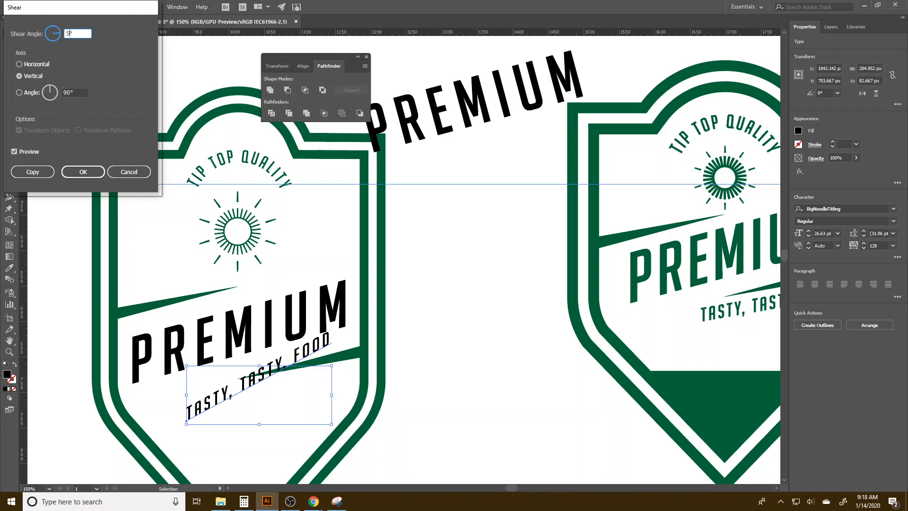
{"action": "left_click", "coordinate": [31, 151]}
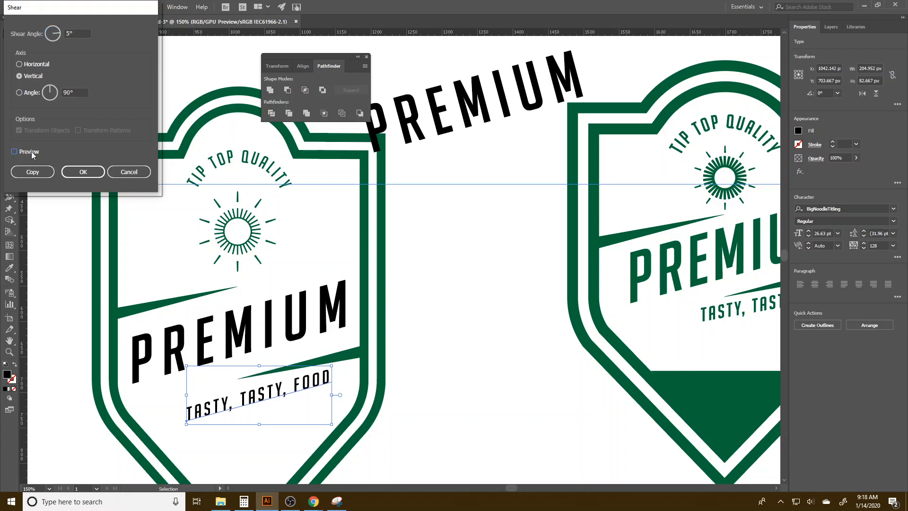
{"action": "left_click", "coordinate": [35, 152]}
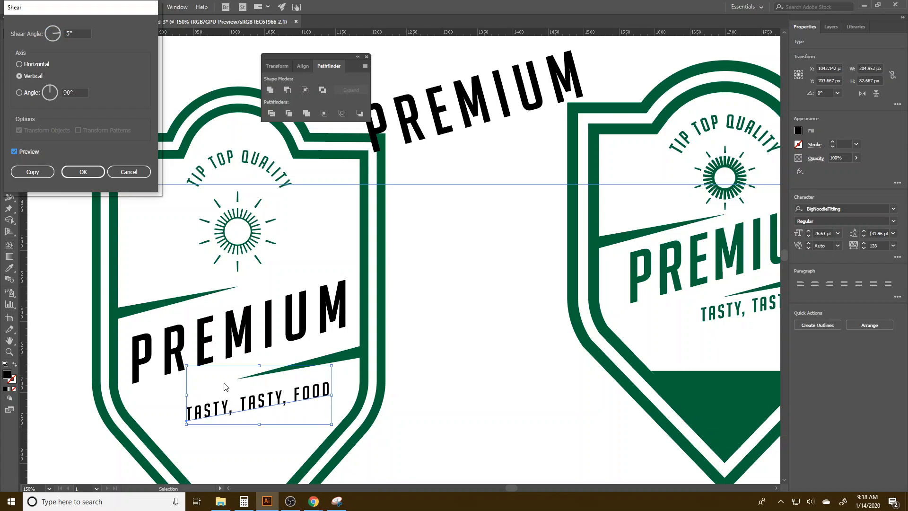
{"action": "left_click", "coordinate": [33, 172]}
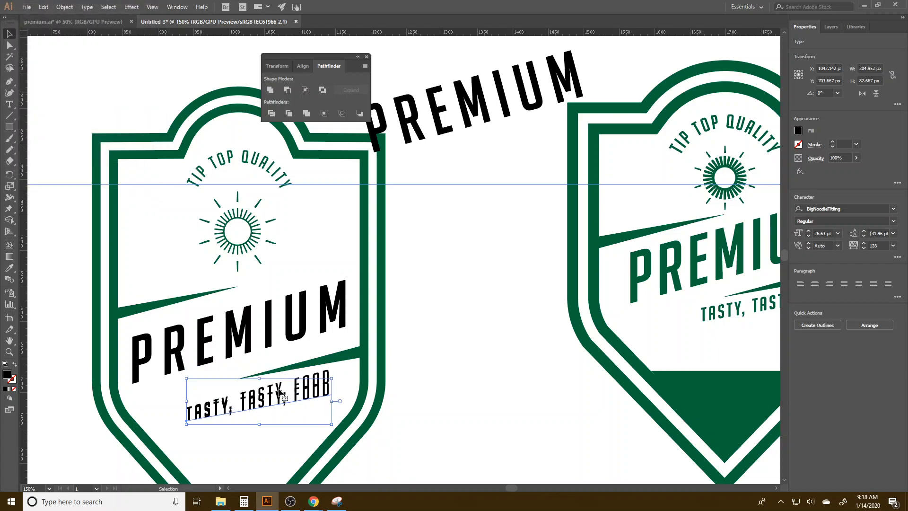
- Move the steeper tagline out of the shield, place the flatter copy under the lower wedge, and nudge PREMIUM slightly up and left
{"action": "left_click_drag", "start_coordinate": [304, 405], "coordinate": [511, 369]}
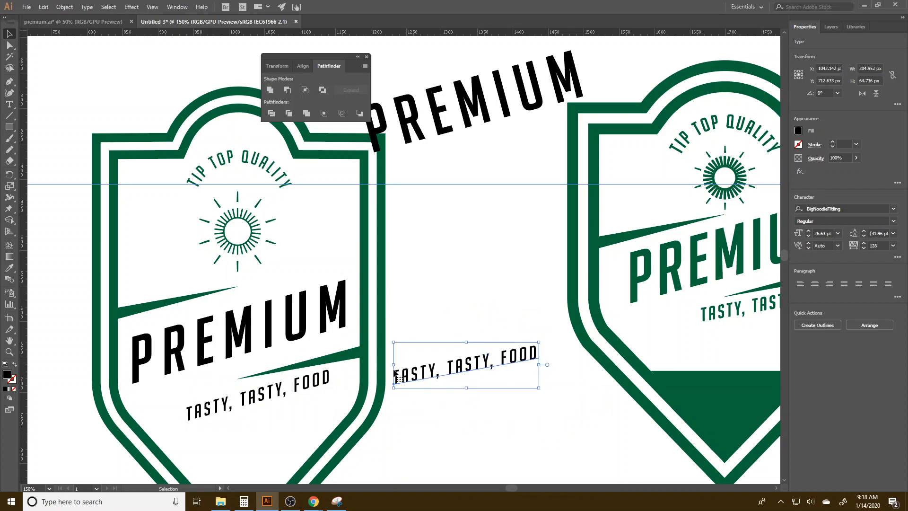
{"action": "left_click_drag", "start_coordinate": [309, 386], "coordinate": [523, 272]}
{"action": "left_click_drag", "start_coordinate": [489, 362], "coordinate": [303, 381]}
{"action": "left_click_drag", "start_coordinate": [285, 329], "coordinate": [281, 323]}
- Move the lower wedge's anchor points up closer to PREMIUM and shift the tagline up beneath the wedge
{"action": "left_click", "coordinate": [283, 394]}
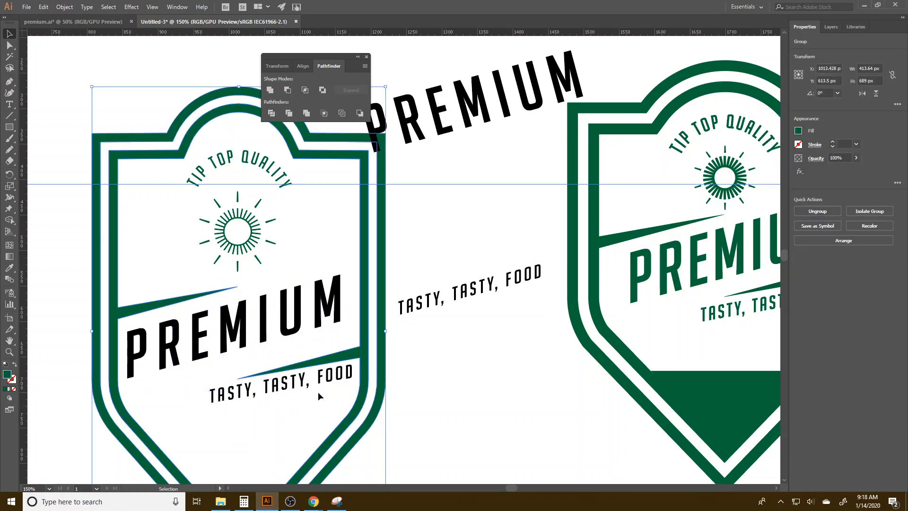
{"action": "key", "text": "a"}
{"action": "left_click_drag", "start_coordinate": [359, 349], "coordinate": [361, 362]}
{"action": "left_click", "coordinate": [360, 359], "text": "ctrl"}
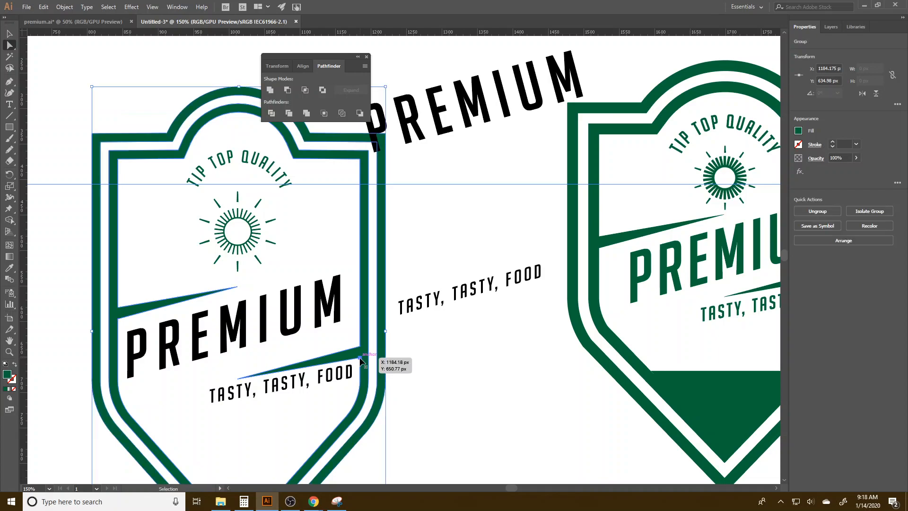
{"action": "scroll", "coordinate": [351, 377], "scroll_direction": "up", "scroll_amount": 1}
{"action": "left_click", "coordinate": [238, 401]}
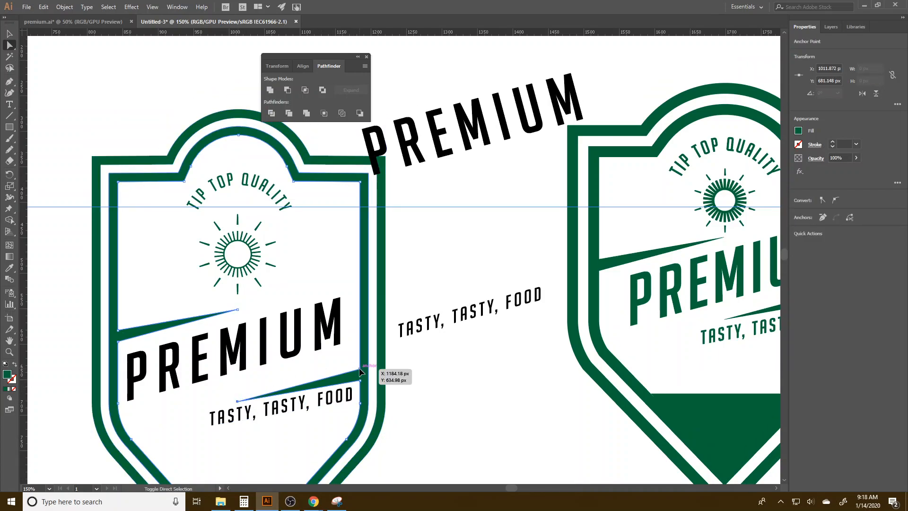
{"action": "left_click", "coordinate": [241, 402]}
{"action": "left_click_drag", "start_coordinate": [241, 403], "coordinate": [240, 381]}
{"action": "left_click_drag", "start_coordinate": [282, 410], "coordinate": [276, 401]}
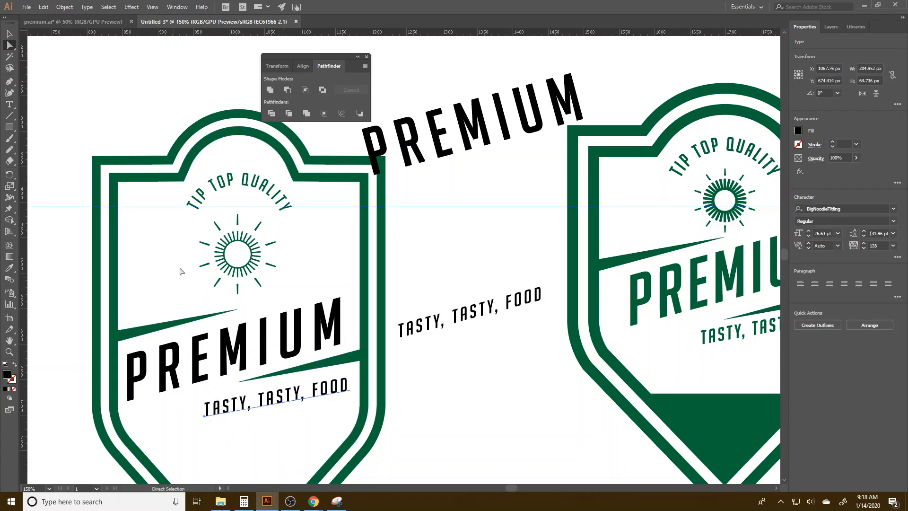
- Center the PREMIUM lettering and the tagline beneath it together horizontally on the shield outline
{"action": "scroll", "coordinate": [276, 452], "scroll_direction": "down", "scroll_amount": 2}
{"action": "left_click_drag", "start_coordinate": [276, 452], "coordinate": [300, 367]}
{"action": "left_click", "coordinate": [366, 394]}
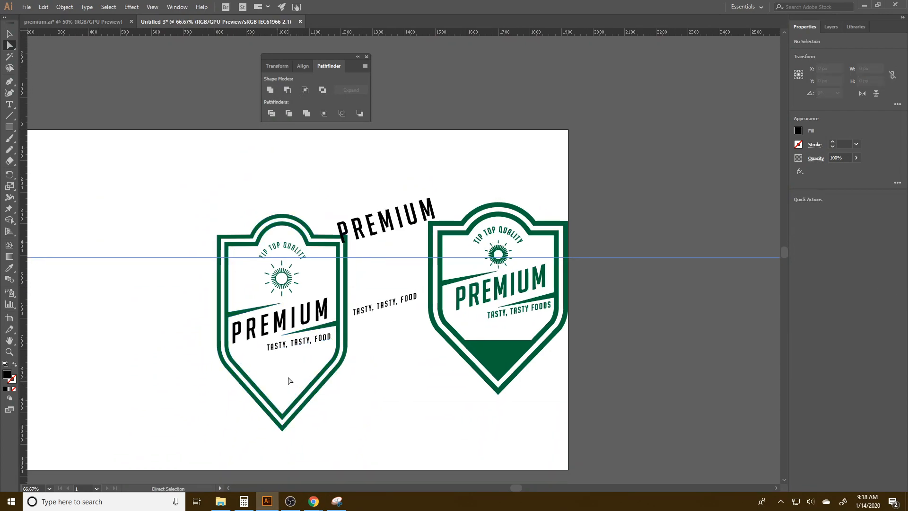
{"action": "left_click", "coordinate": [299, 348]}
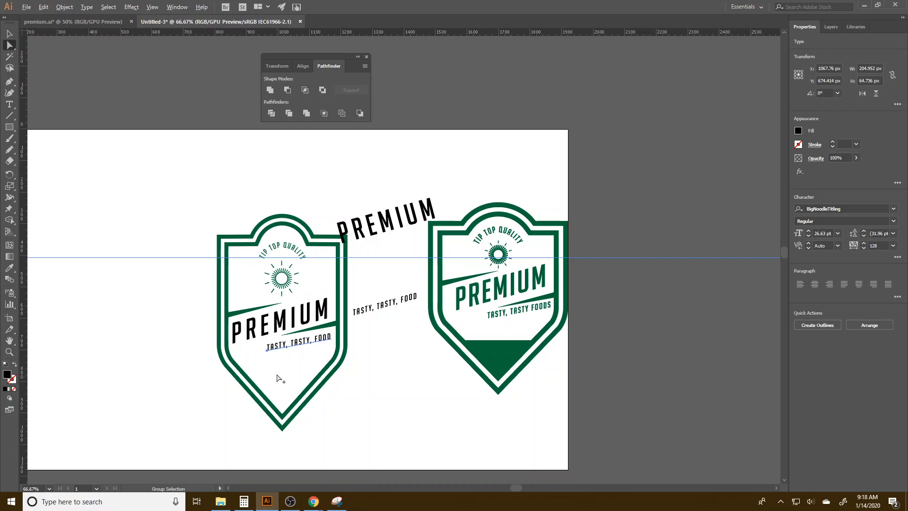
{"action": "left_click", "coordinate": [304, 399], "text": "shift"}
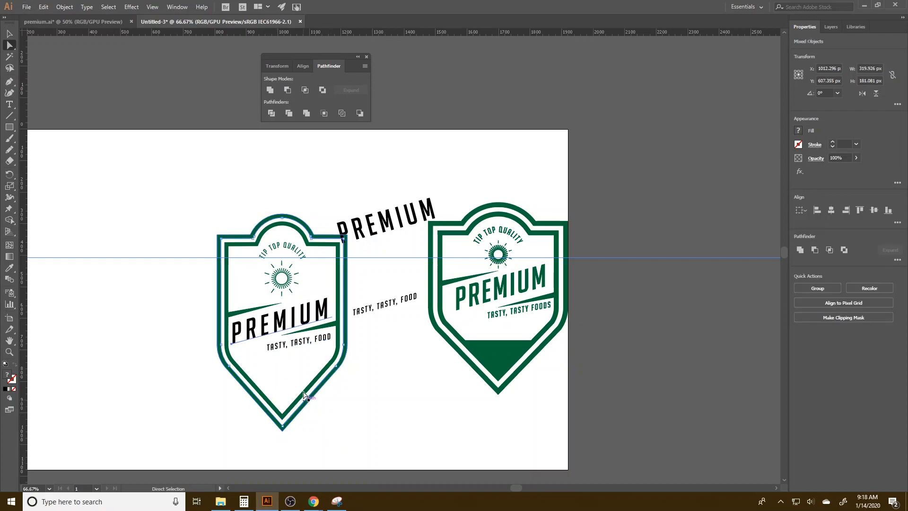
{"action": "left_click", "coordinate": [323, 381]}
{"action": "key", "text": "v"}
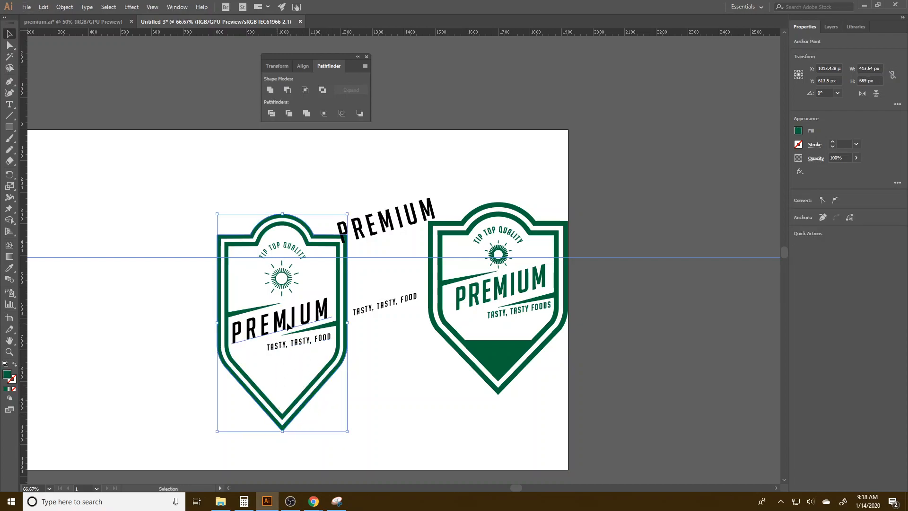
{"action": "left_click", "coordinate": [288, 326]}
{"action": "double_click", "coordinate": [321, 385], "text": "shift"}
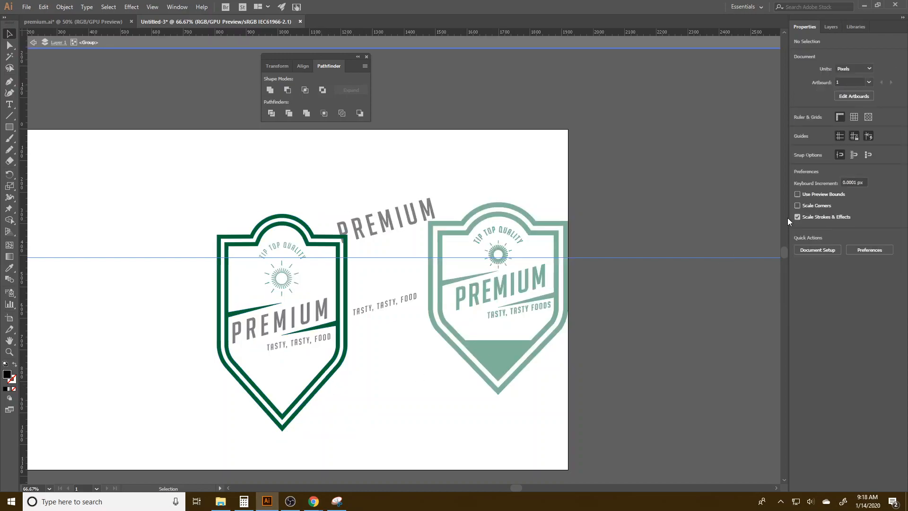
{"action": "left_click", "coordinate": [370, 42]}
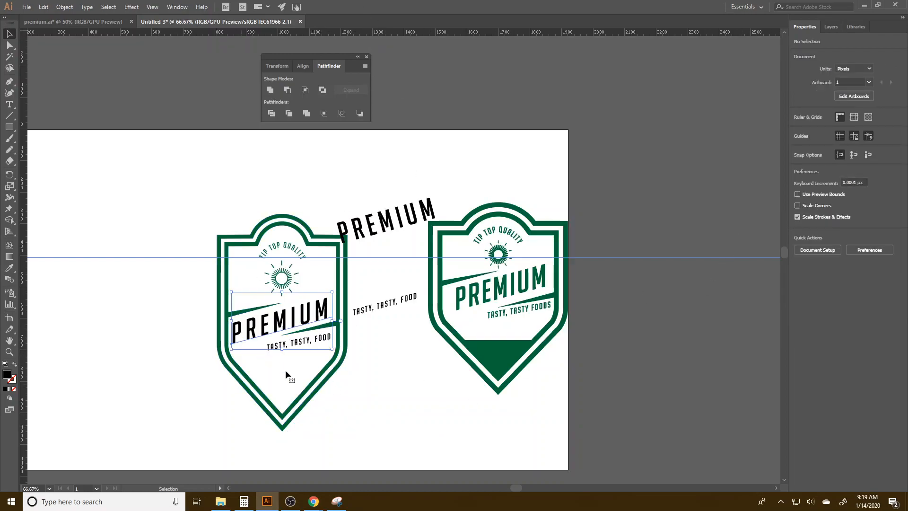
{"action": "left_click", "coordinate": [303, 396]}
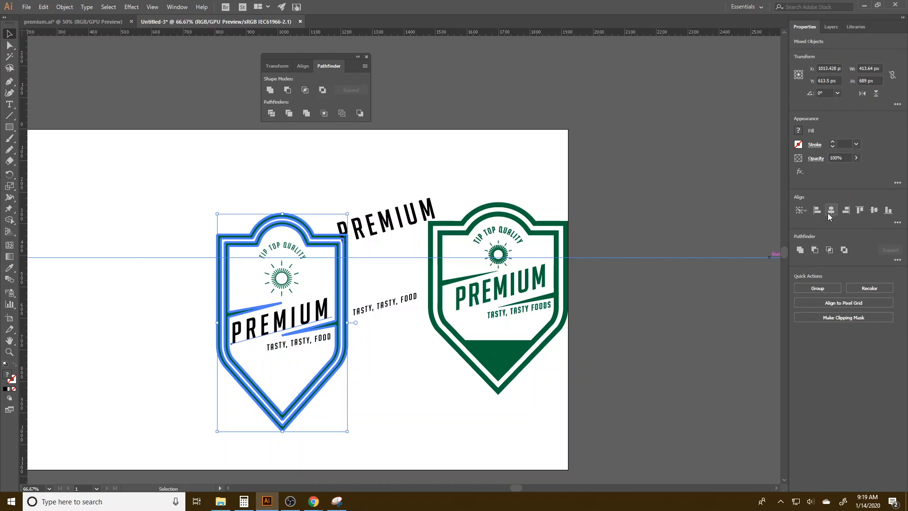
{"action": "left_click", "coordinate": [446, 408]}
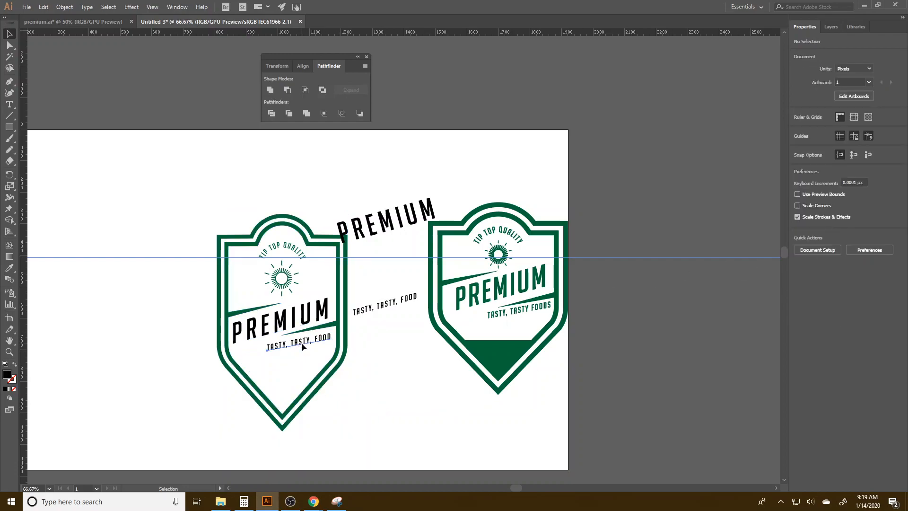
- Recolor the PREMIUM lettering and the tagline inside the shield with the shield's green, sampled with the Eyedropper
{"action": "scroll", "coordinate": [316, 349], "scroll_direction": "up", "scroll_amount": 3}
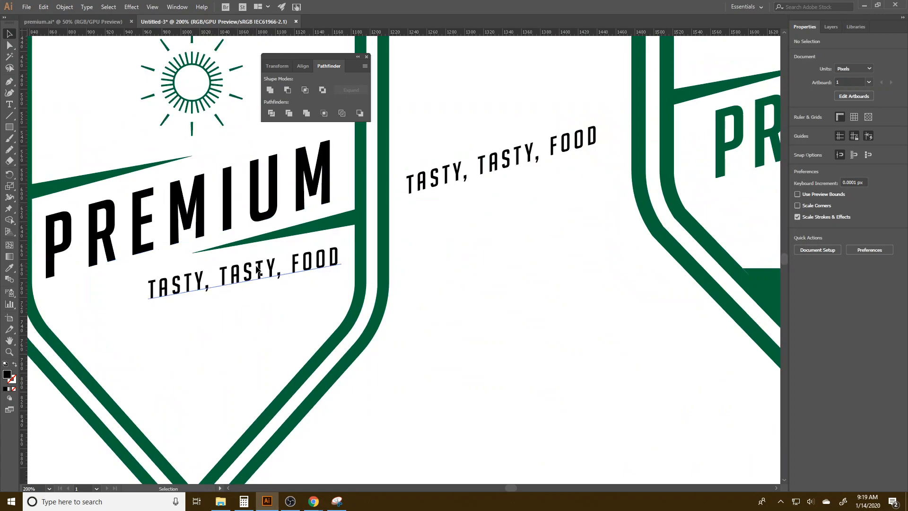
{"action": "left_click", "coordinate": [285, 277]}
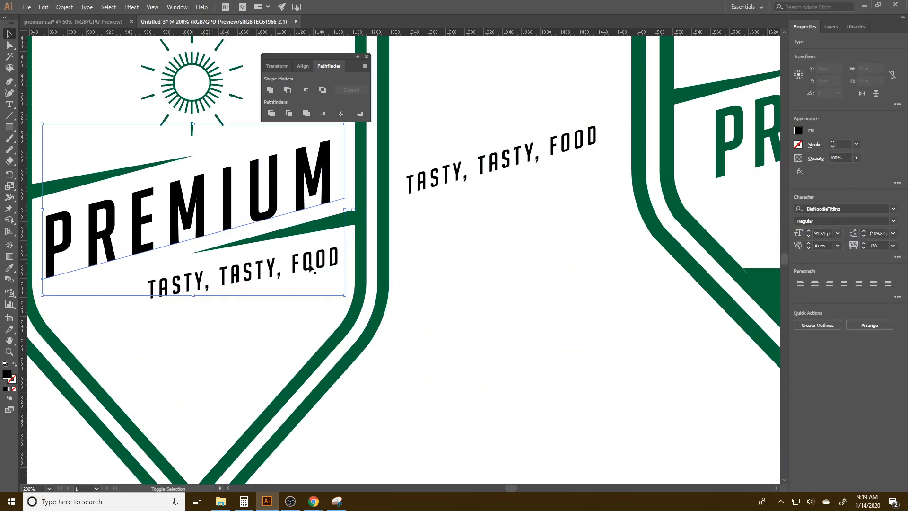
{"action": "key", "text": "i"}
{"action": "left_click", "coordinate": [351, 214]}
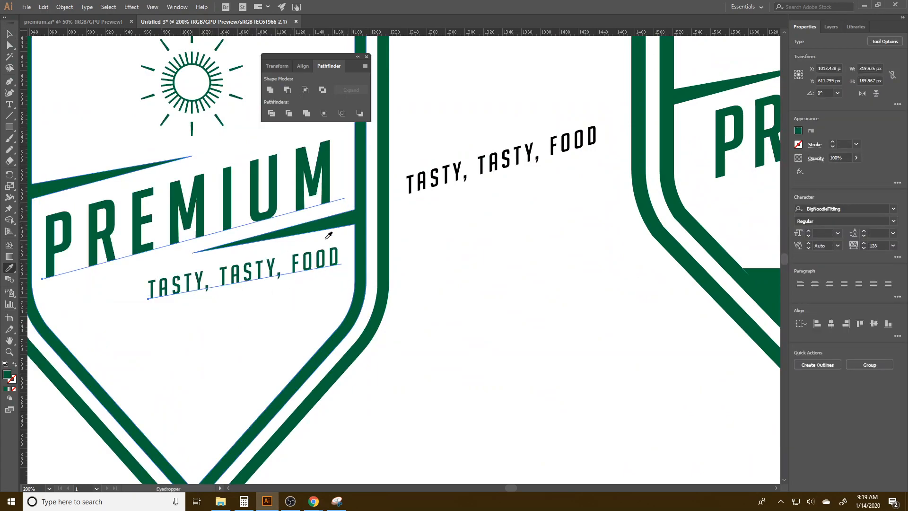
{"action": "left_click", "coordinate": [426, 376]}
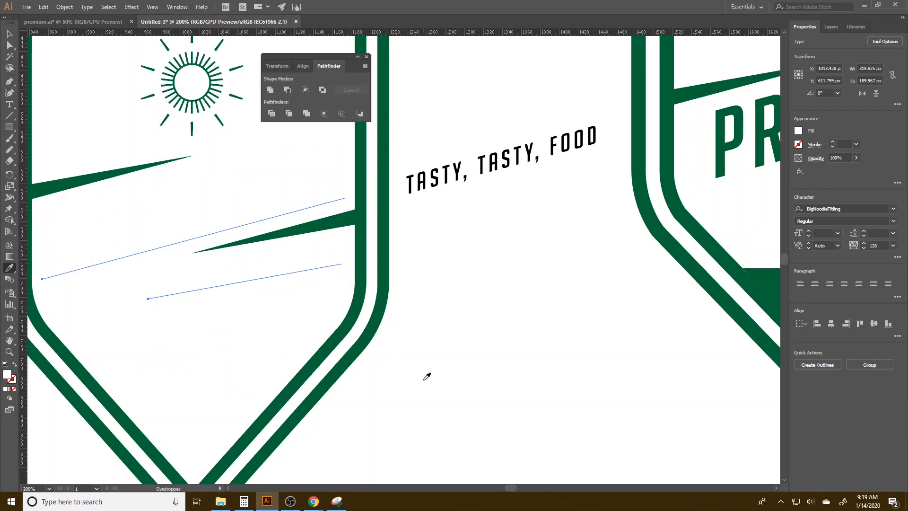
{"action": "left_click", "coordinate": [389, 234]}
{"action": "key", "text": "v"}
{"action": "left_click", "coordinate": [465, 361]}
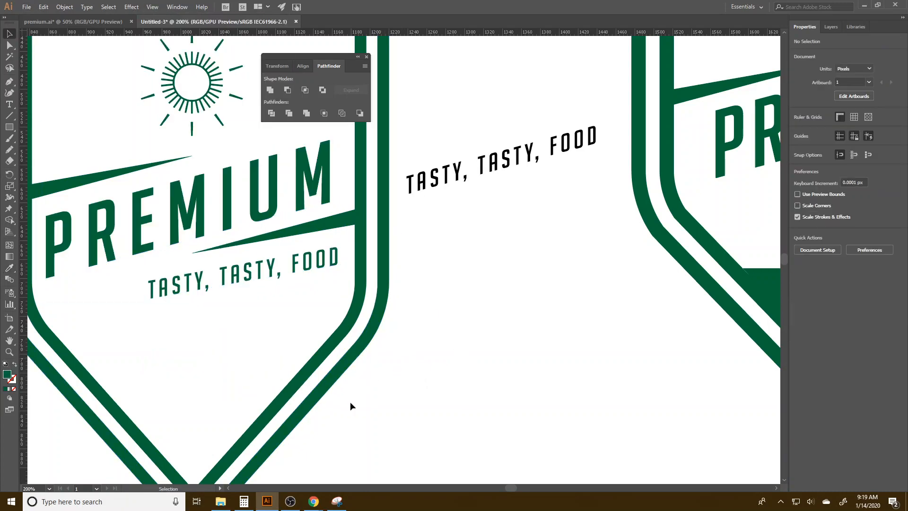
- Draw a thin vertical green rectangle about 214 px tall in the empty area beside the shield and set its width to 2 px
{"action": "left_click_drag", "start_coordinate": [297, 397], "coordinate": [185, 306]}
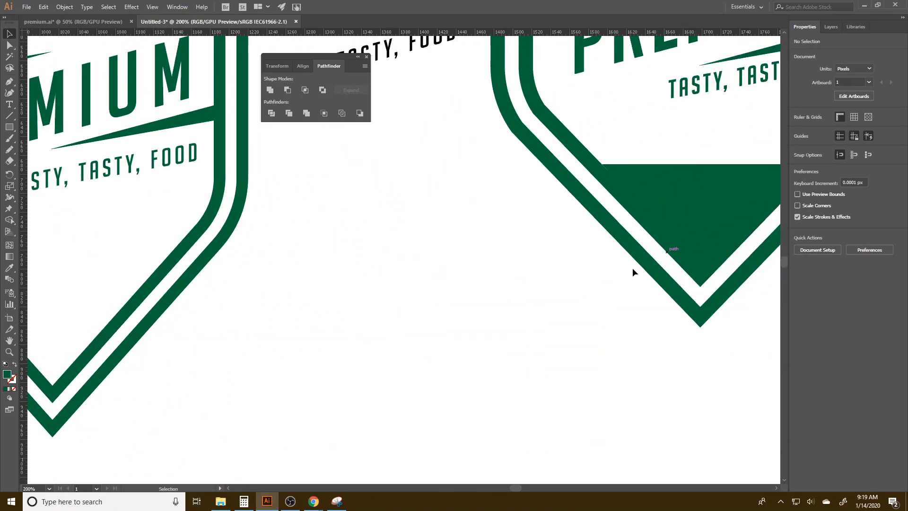
{"action": "scroll", "coordinate": [616, 278], "scroll_direction": "down", "scroll_amount": 4}
{"action": "scroll", "coordinate": [648, 273], "scroll_direction": "up", "scroll_amount": 2}
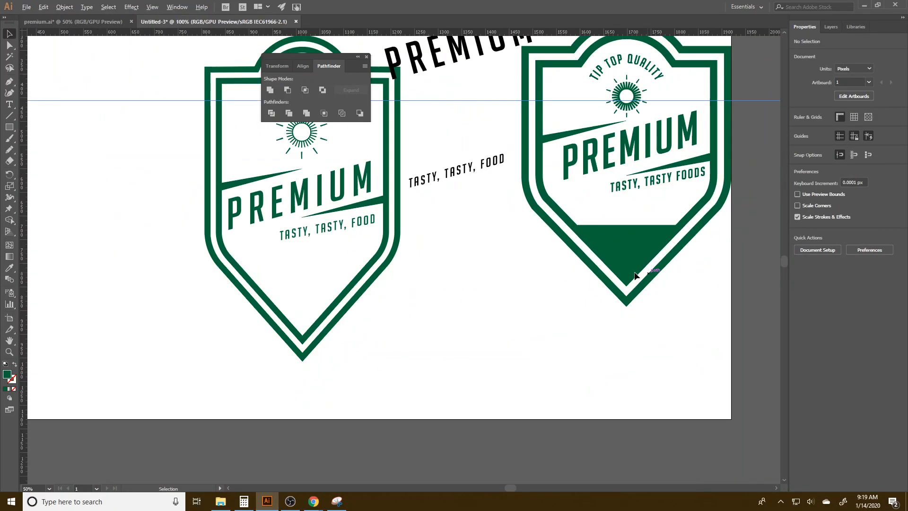
{"action": "scroll", "coordinate": [291, 335], "scroll_direction": "up", "scroll_amount": 2}
{"action": "scroll", "coordinate": [515, 274], "scroll_direction": "down", "scroll_amount": 2}
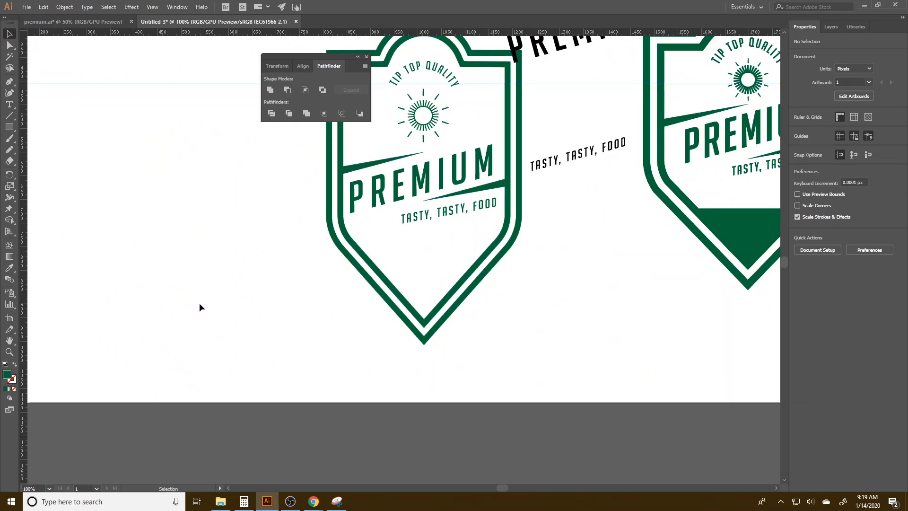
{"action": "key", "text": "m"}
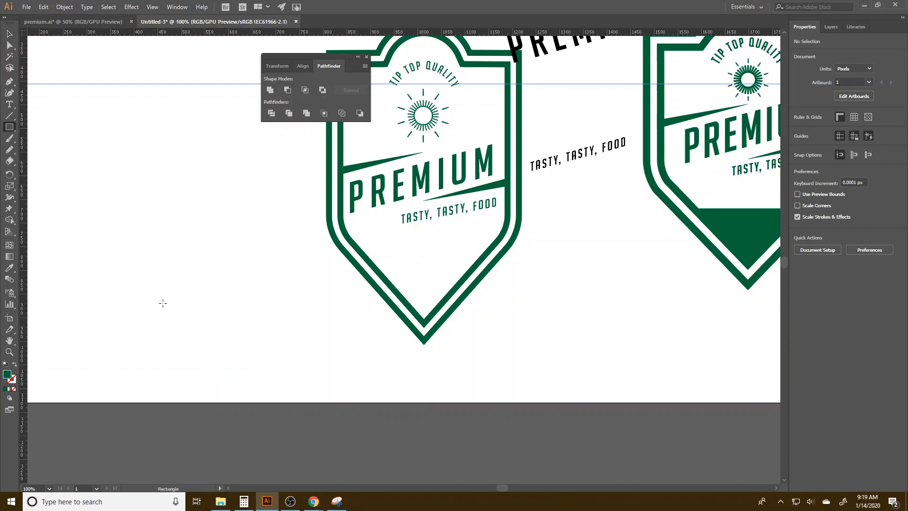
{"action": "left_click_drag", "start_coordinate": [195, 292], "coordinate": [195, 391]}
{"action": "left_click", "coordinate": [868, 69]}
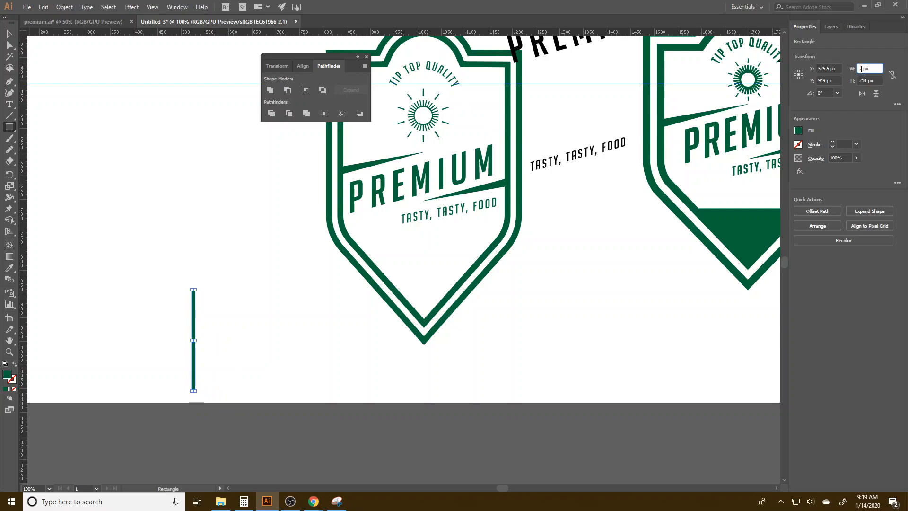
{"action": "type", "text": "2"}
{"action": "key", "text": "Return"}
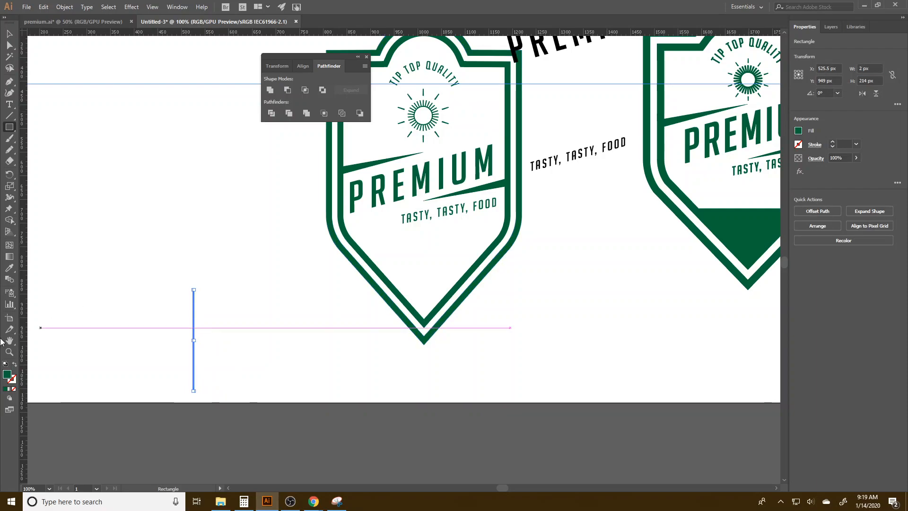
- Duplicate the thin rectangle sideways so the pair spans about 235 px, and make a blend between the two
{"action": "key", "text": "v"}
{"action": "left_click_drag", "start_coordinate": [193, 358], "coordinate": [127, 274]}
{"action": "left_click", "coordinate": [62, 7]}
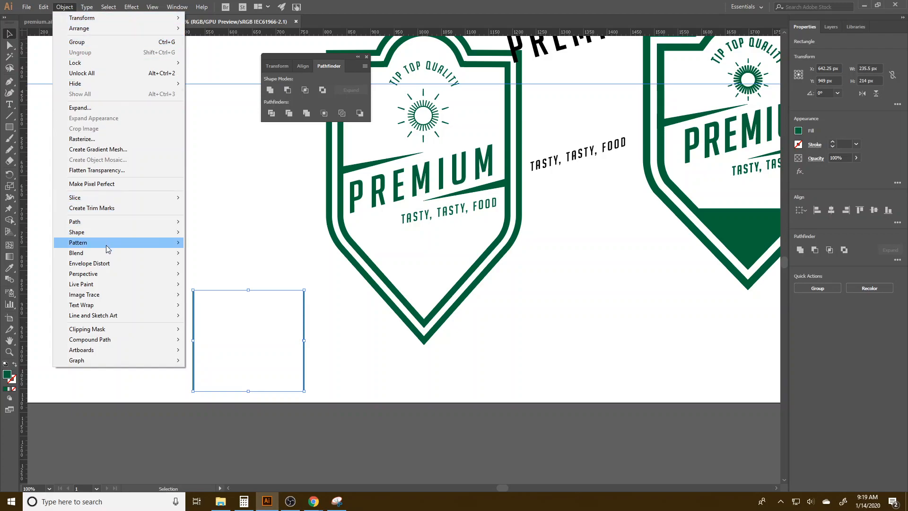
{"action": "mouse_move", "coordinate": [106, 253]}
{"action": "left_click", "coordinate": [213, 254]}
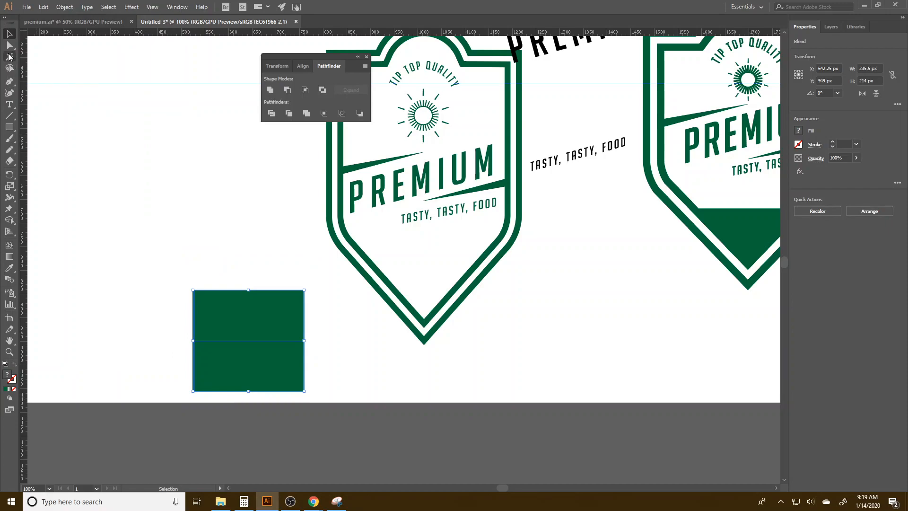
- Switch the blend spacing from Smooth Color to Specified Steps and preview the blend with 30 steps
{"action": "left_click", "coordinate": [65, 6]}
{"action": "mouse_move", "coordinate": [113, 253]}
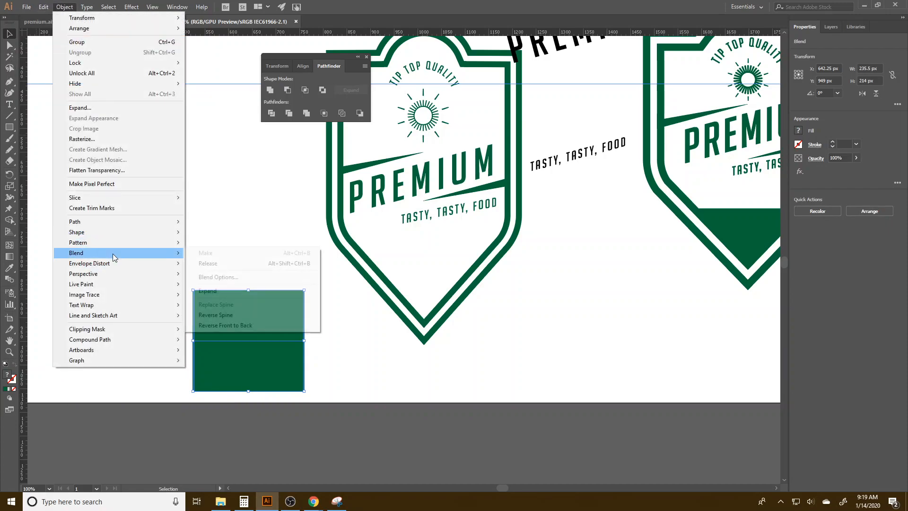
{"action": "left_click", "coordinate": [268, 277]}
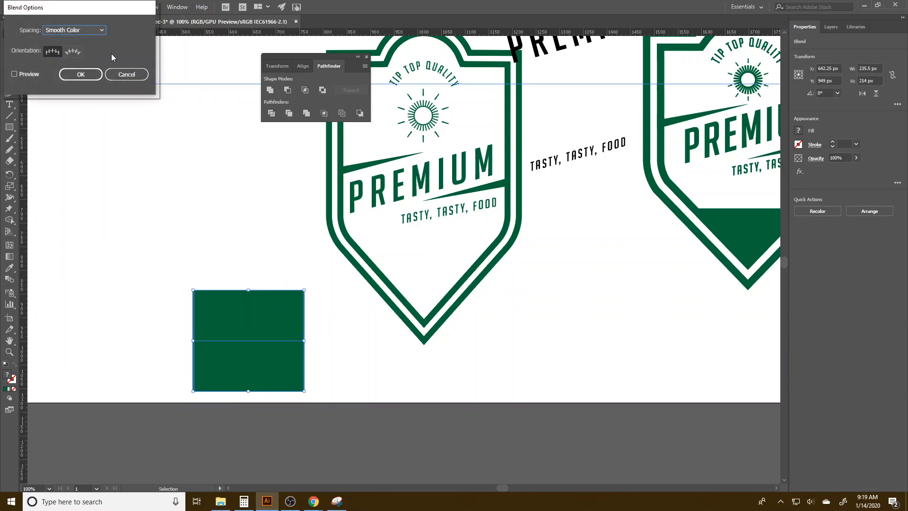
{"action": "left_click", "coordinate": [74, 30]}
{"action": "left_click", "coordinate": [90, 46]}
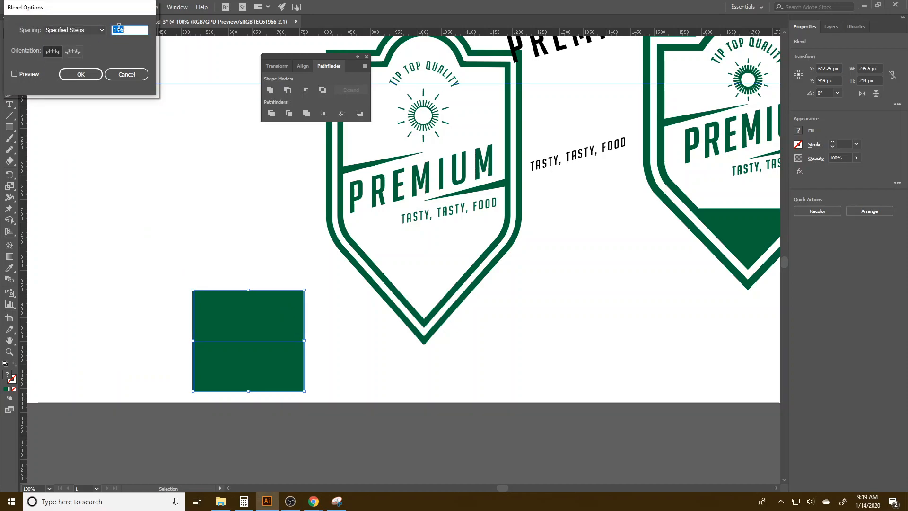
{"action": "left_click", "coordinate": [26, 75]}
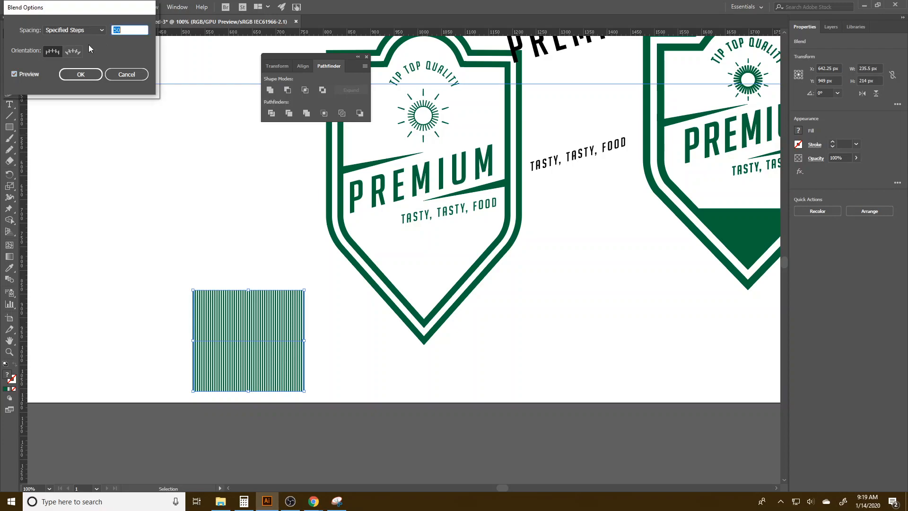
{"action": "type", "text": "30"}
{"action": "left_click", "coordinate": [15, 74]}
{"action": "left_click", "coordinate": [17, 74]}
- Set the blend to 25 specified steps, preview it and apply the blend options
{"action": "left_click", "coordinate": [117, 29]}
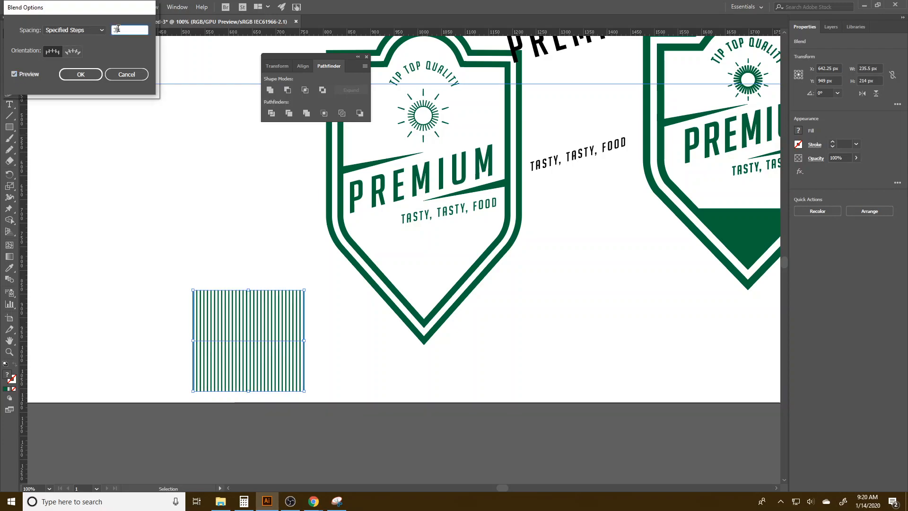
{"action": "key", "text": "BackSpace"}
{"action": "key", "text": "BackSpace"}
{"action": "type", "text": "25"}
{"action": "left_click", "coordinate": [29, 74]}
{"action": "left_click", "coordinate": [28, 75]}
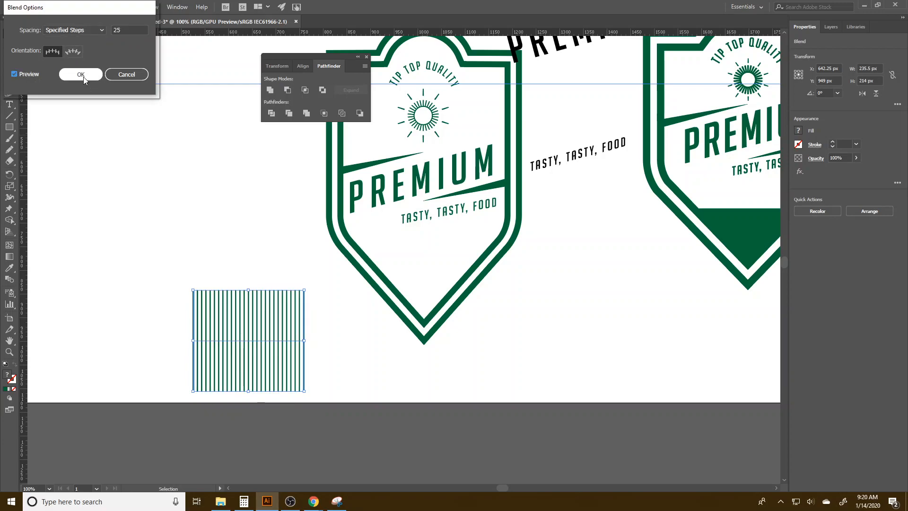
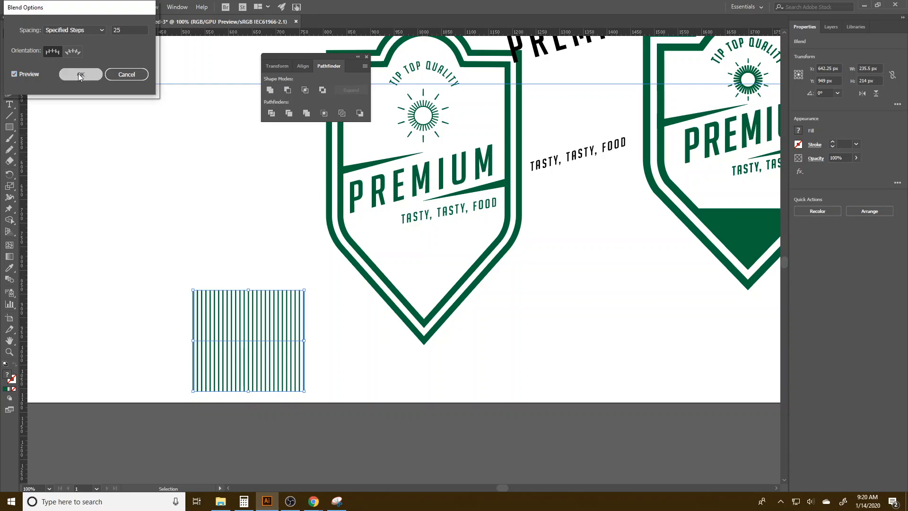
{"action": "left_click", "coordinate": [79, 73]}
- Expand the blend's object and fill into separate line shapes
{"action": "left_click", "coordinate": [64, 7]}
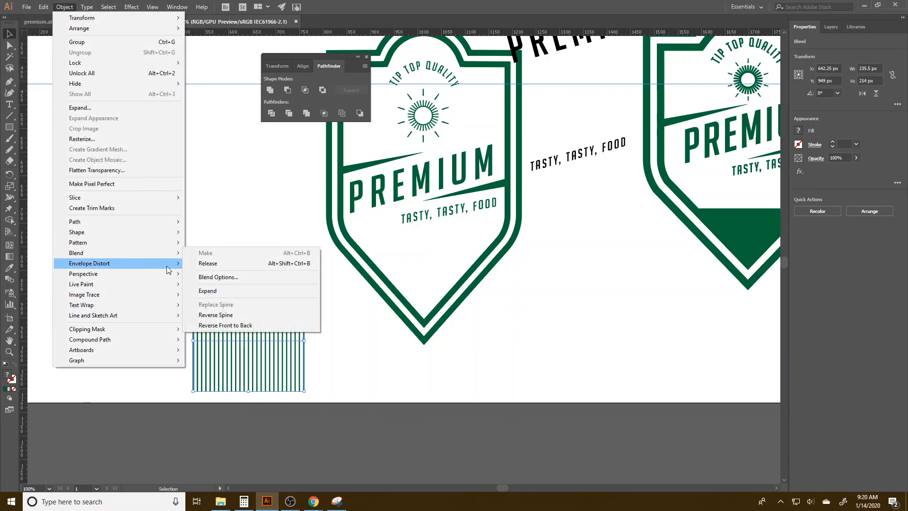
{"action": "left_click", "coordinate": [90, 109]}
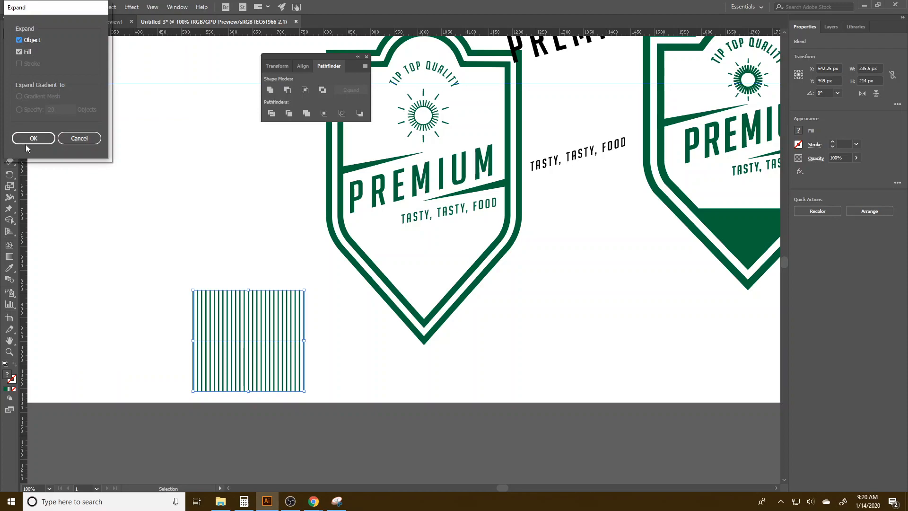
{"action": "left_click", "coordinate": [32, 141]}
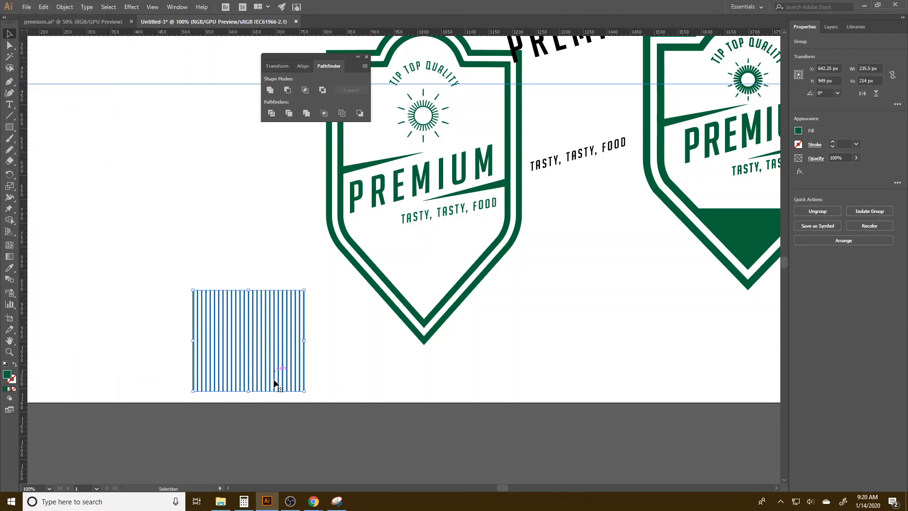
- Draw a green circle over the vertical lines, slightly smaller than the striped block
{"action": "scroll", "coordinate": [275, 384], "scroll_direction": "up", "scroll_amount": 2}
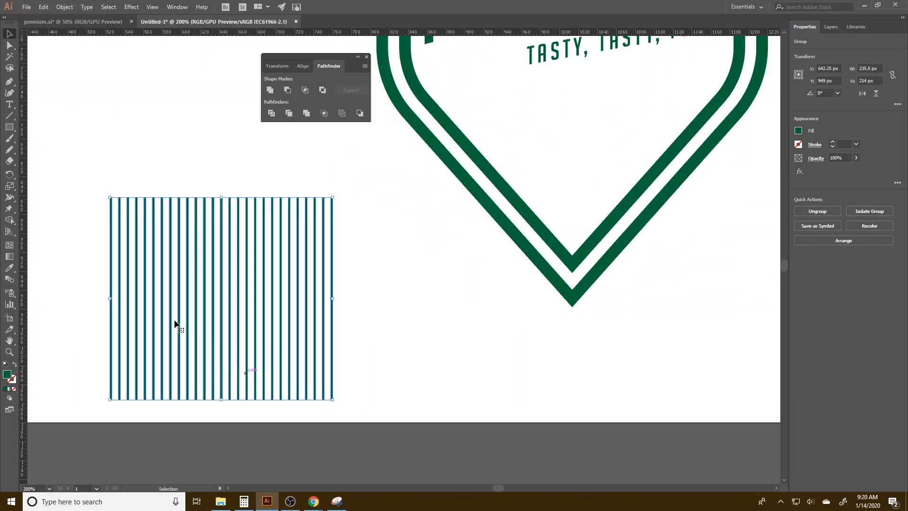
{"action": "key", "text": "m"}
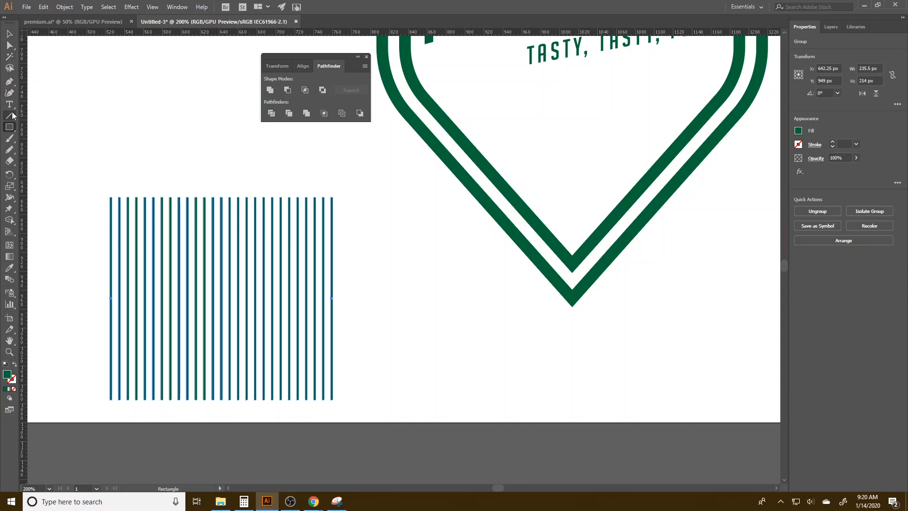
{"action": "left_click", "coordinate": [18, 131]}
{"action": "left_click", "coordinate": [52, 149]}
{"action": "left_click_drag", "start_coordinate": [118, 209], "coordinate": [309, 350]}
- Align the circle and the group of vertical lines to each other's centers, horizontally and vertically
{"action": "key", "text": "v"}
{"action": "left_click_drag", "start_coordinate": [371, 437], "coordinate": [106, 195]}
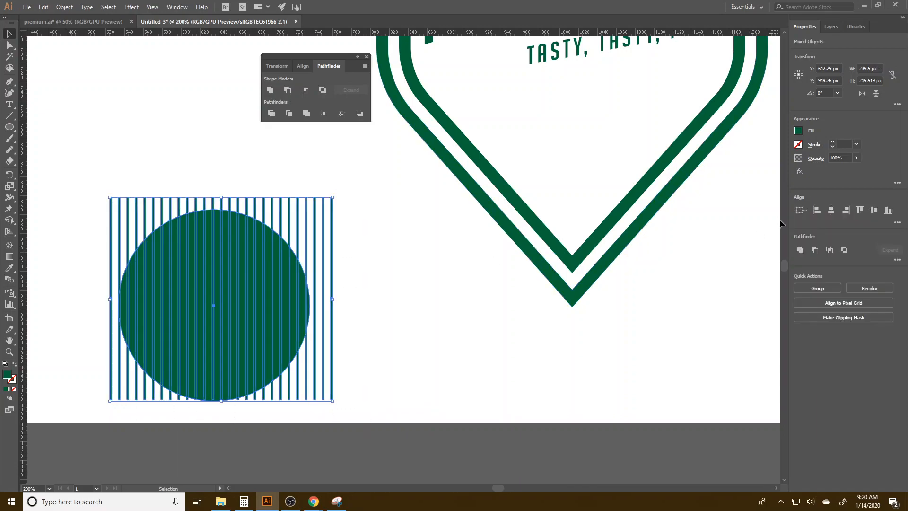
{"action": "left_click", "coordinate": [831, 210]}
{"action": "left_click", "coordinate": [873, 210]}
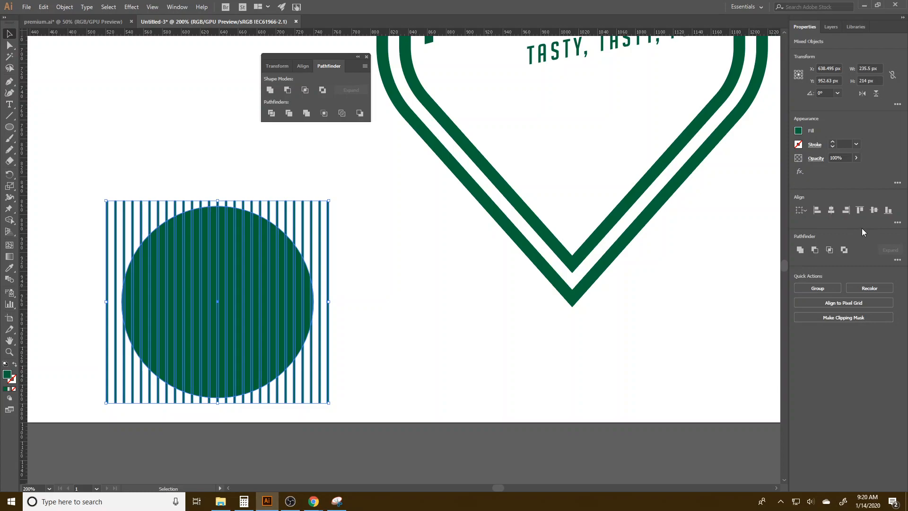
- Try to intersect the circle with the group of vertical lines, and ungroup the lines
{"action": "left_click", "coordinate": [830, 251]}
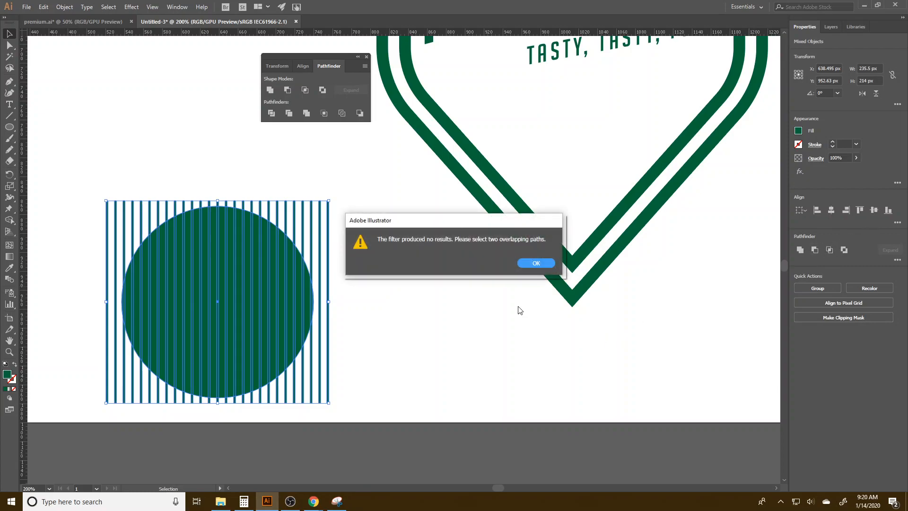
{"action": "left_click", "coordinate": [536, 263]}
{"action": "left_click", "coordinate": [441, 282]}
{"action": "left_click", "coordinate": [329, 237]}
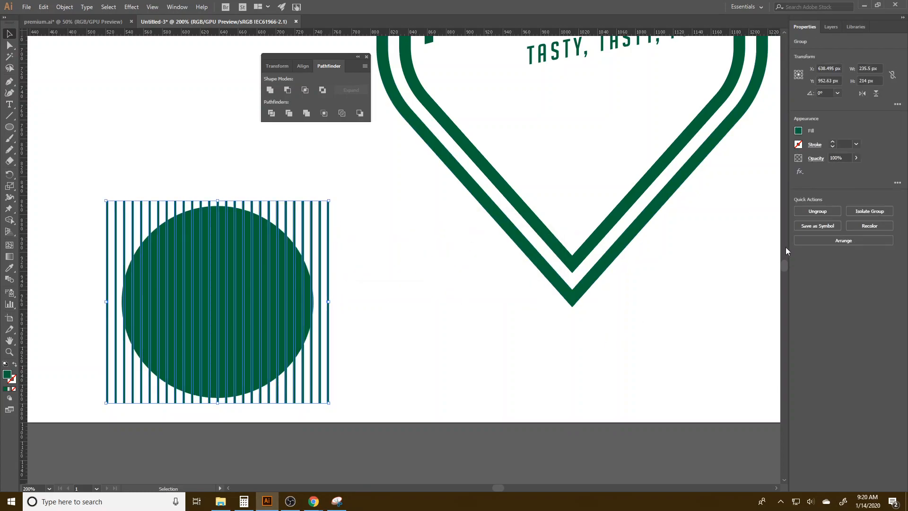
{"action": "left_click", "coordinate": [585, 260]}
- Try to intersect the circle with all the ungrouped vertical lines
{"action": "left_click_drag", "start_coordinate": [402, 357], "coordinate": [97, 171]}
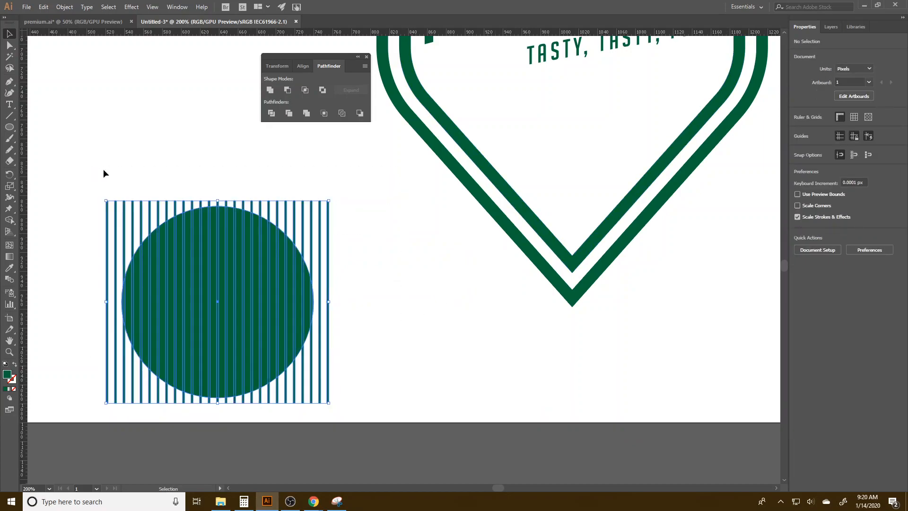
{"action": "left_click", "coordinate": [829, 250]}
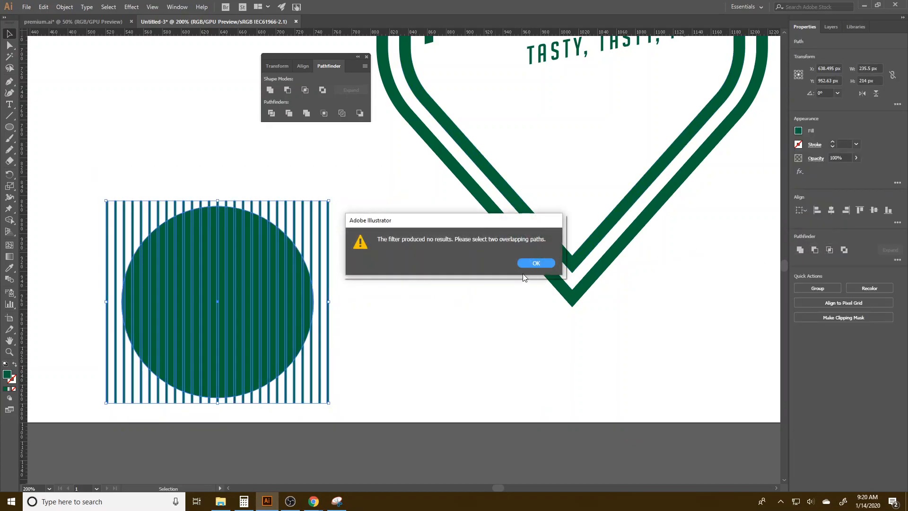
{"action": "left_click", "coordinate": [536, 263]}
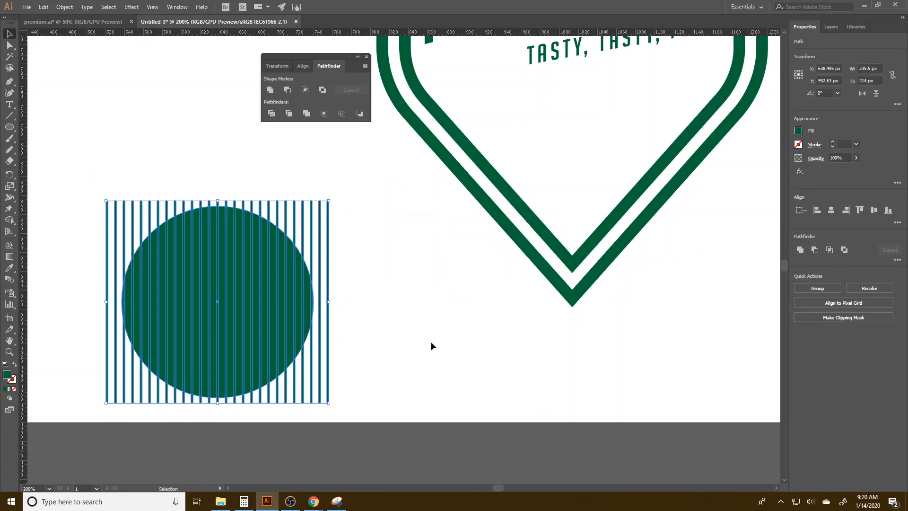
- Trim away every line end protruding outside the circle with the Shape Builder tool
{"action": "left_click", "coordinate": [9, 220]}
{"action": "left_click_drag", "start_coordinate": [121, 243], "coordinate": [178, 208]}
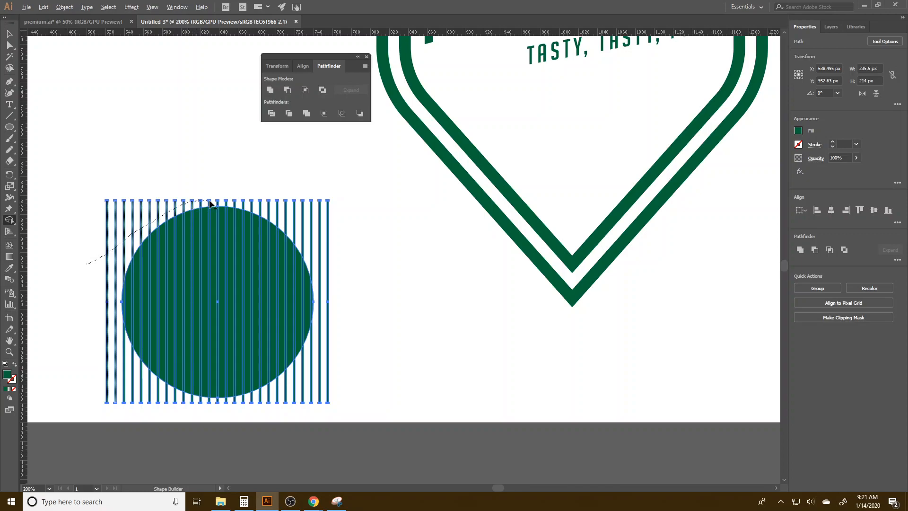
{"action": "mouse_move", "coordinate": [246, 209]}
{"action": "left_mouse_down"}
{"action": "mouse_move", "coordinate": [301, 232]}
{"action": "mouse_move", "coordinate": [323, 263]}
{"action": "mouse_move", "coordinate": [329, 323]}
{"action": "left_mouse_up"}
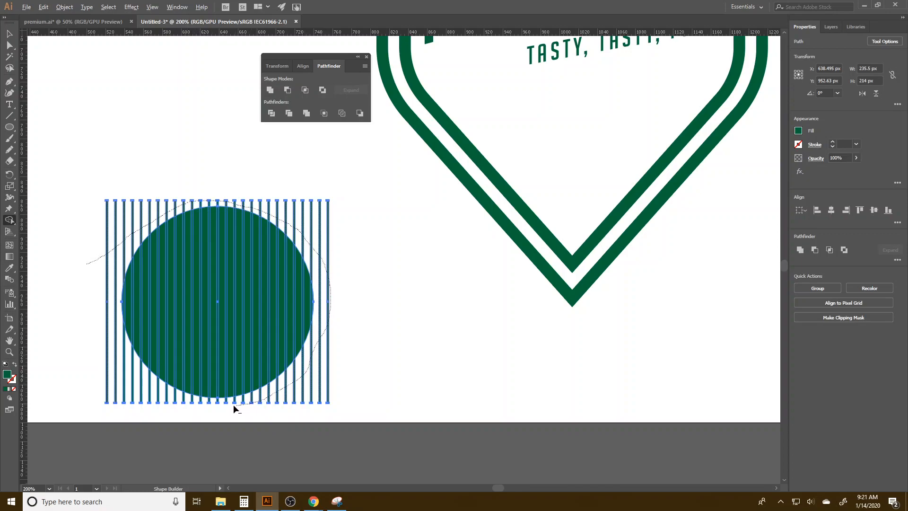
{"action": "mouse_move", "coordinate": [199, 401]}
{"action": "left_mouse_down"}
{"action": "mouse_move", "coordinate": [143, 385]}
{"action": "mouse_move", "coordinate": [115, 363]}
{"action": "mouse_move", "coordinate": [95, 314]}
{"action": "left_mouse_up"}
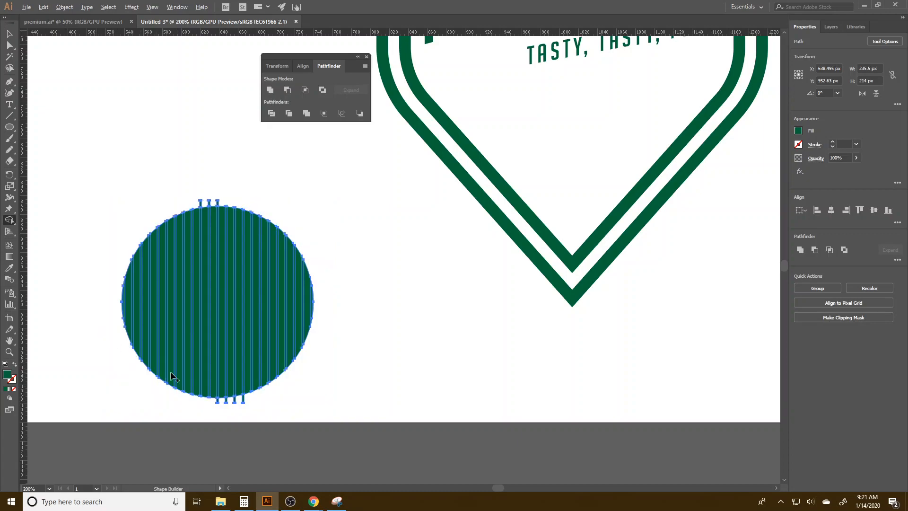
{"action": "scroll", "coordinate": [215, 403], "scroll_direction": "up", "scroll_amount": 3}
{"action": "left_click_drag", "start_coordinate": [222, 403], "coordinate": [250, 397]}
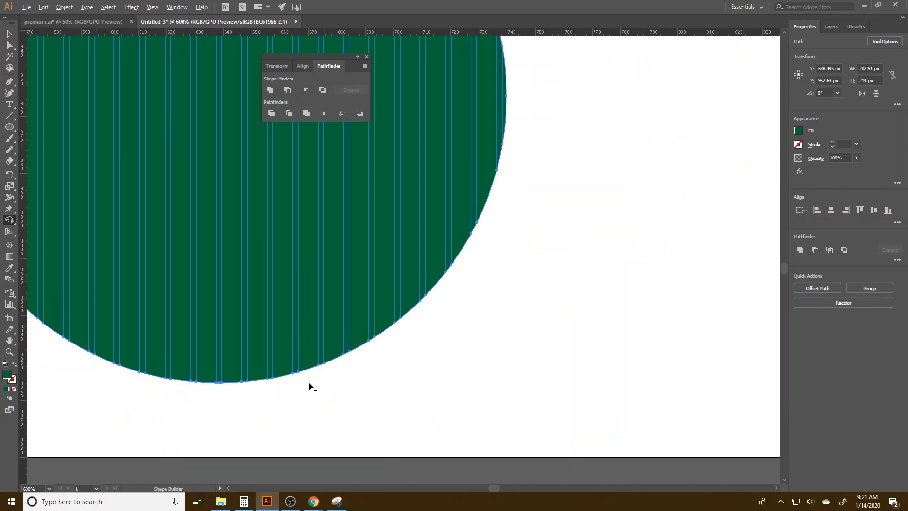
{"action": "scroll", "coordinate": [263, 259], "scroll_direction": "up", "scroll_amount": 10}
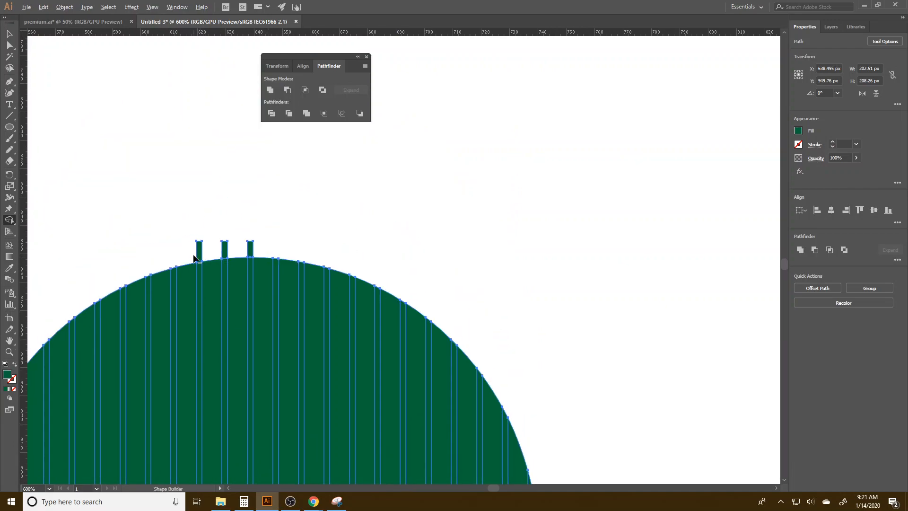
{"action": "mouse_move", "coordinate": [269, 241]}
{"action": "left_mouse_down"}
{"action": "mouse_move", "coordinate": [279, 248]}
{"action": "mouse_move", "coordinate": [610, 156]}
{"action": "left_mouse_up"}
- Move the solid green circle off the trimmed lines and delete it
{"action": "scroll", "coordinate": [263, 298], "scroll_direction": "down", "scroll_amount": 1}
{"action": "key", "text": "v"}
{"action": "left_click", "coordinate": [342, 171]}
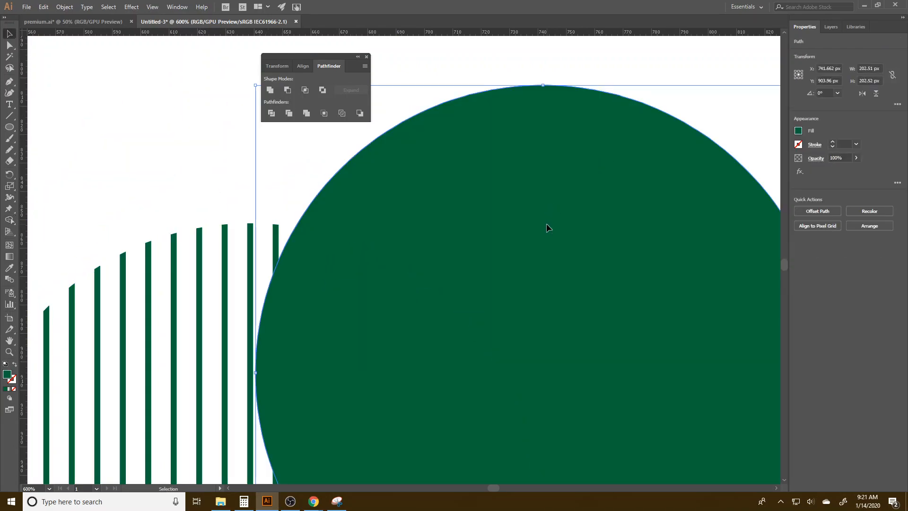
{"action": "key", "text": "Delete"}
- Group the trimmed lines and place the striped circle centered over the shield's lower point
{"action": "scroll", "coordinate": [350, 291], "scroll_direction": "down", "scroll_amount": 4}
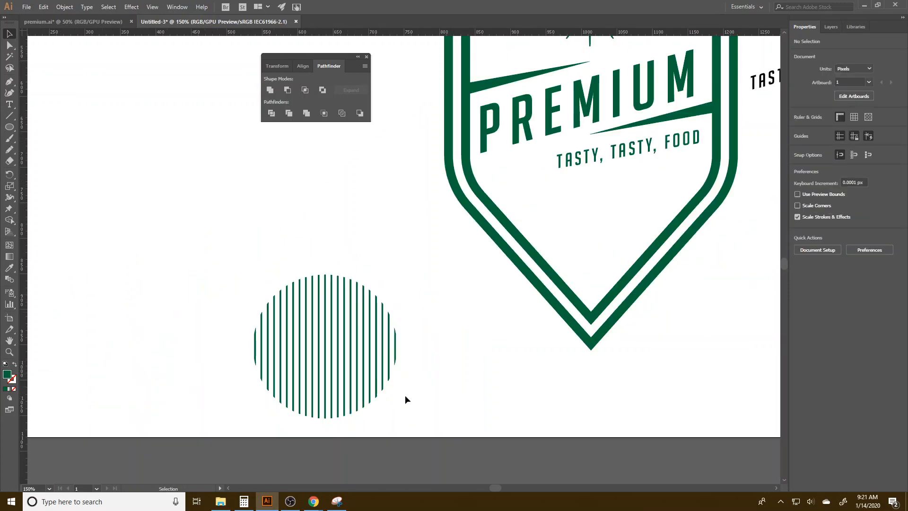
{"action": "left_click", "coordinate": [333, 385]}
{"action": "left_click_drag", "start_coordinate": [408, 421], "coordinate": [257, 279]}
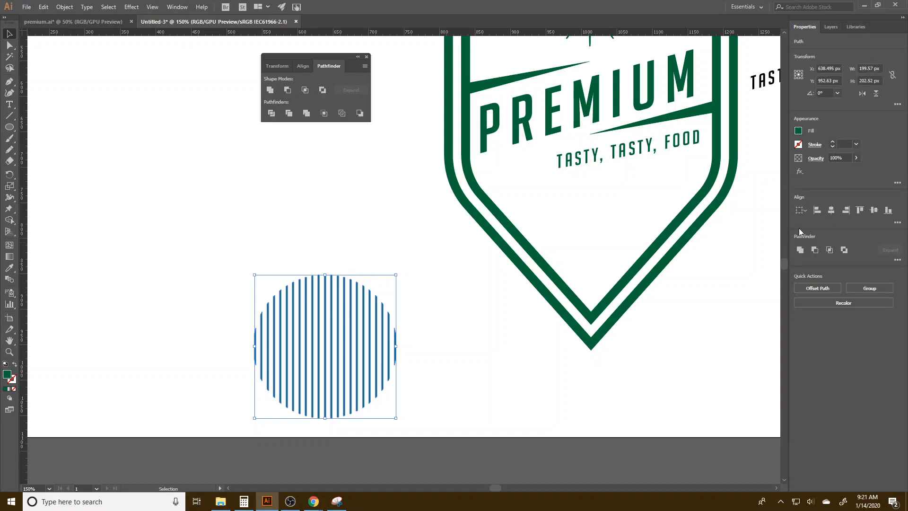
{"action": "left_click", "coordinate": [807, 245]}
{"action": "left_click_drag", "start_coordinate": [378, 370], "coordinate": [643, 301]}
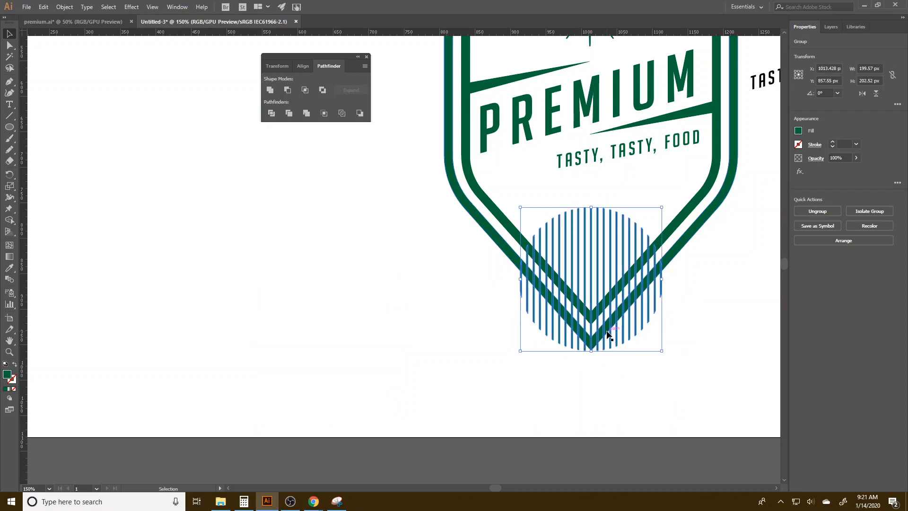
{"action": "key", "text": "a"}
{"action": "left_click", "coordinate": [669, 237], "text": "shift"}
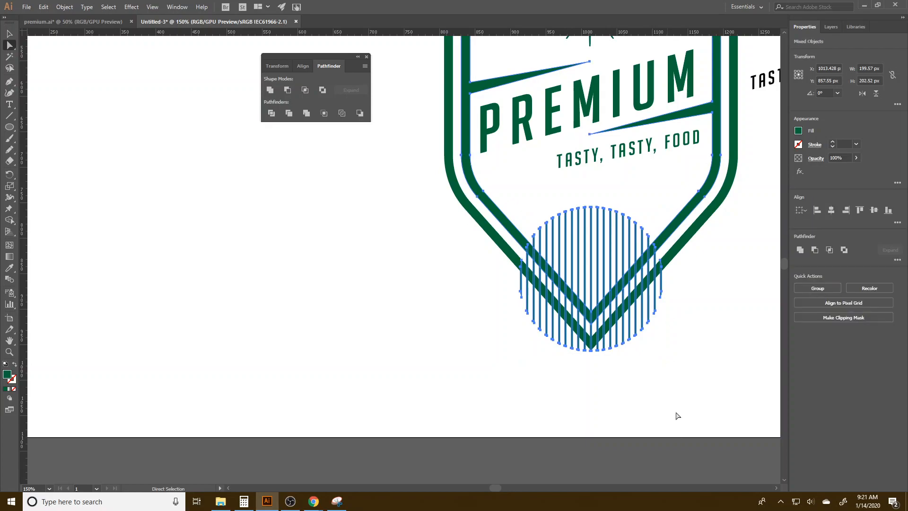
{"action": "scroll", "coordinate": [560, 374], "scroll_direction": "up", "scroll_amount": 2}
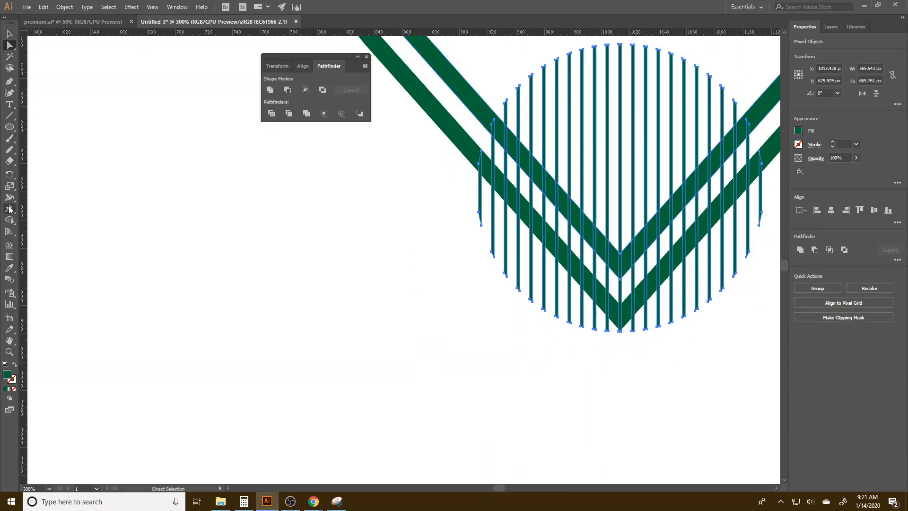
{"action": "left_click", "coordinate": [341, 347]}
{"action": "key", "text": "v"}
{"action": "left_click", "coordinate": [548, 152]}
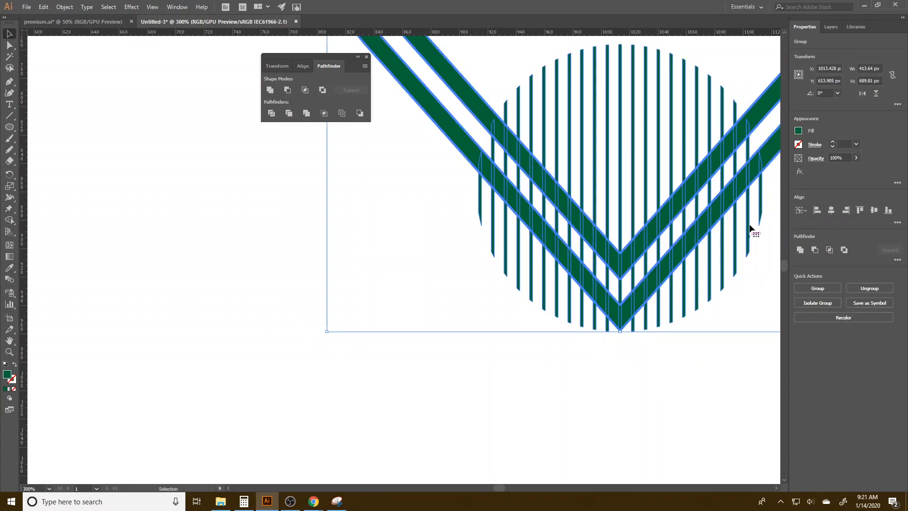
{"action": "left_click", "coordinate": [661, 369]}
- Use the Shape Builder with the stripes and the shield's inner outline to remove the stripe parts extending beyond that outline
{"action": "left_click_drag", "start_coordinate": [636, 119], "coordinate": [499, 256]}
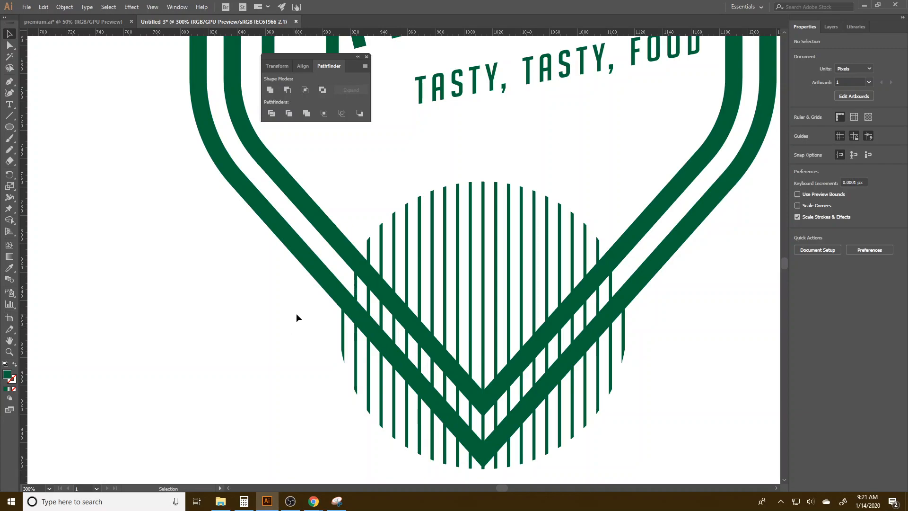
{"action": "left_click", "coordinate": [403, 249]}
{"action": "key", "text": "a"}
{"action": "left_click", "coordinate": [337, 234], "text": "shift"}
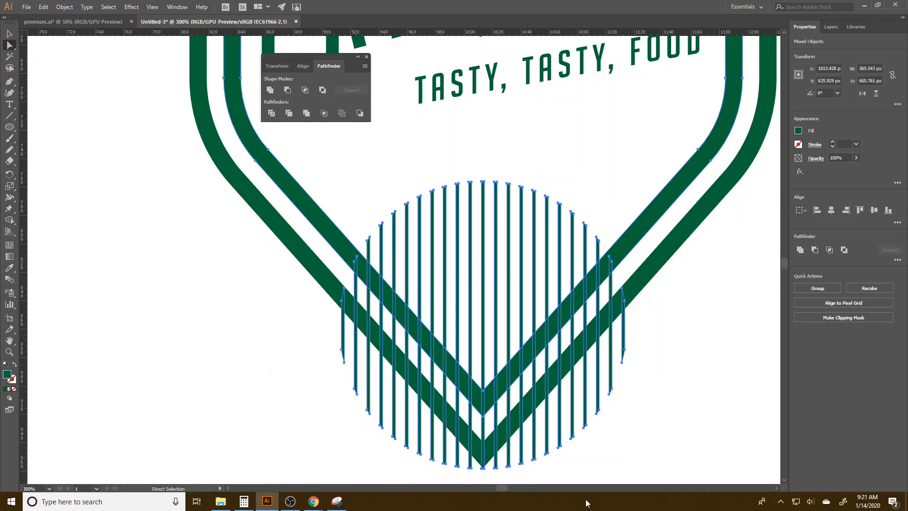
{"action": "left_click", "coordinate": [9, 220]}
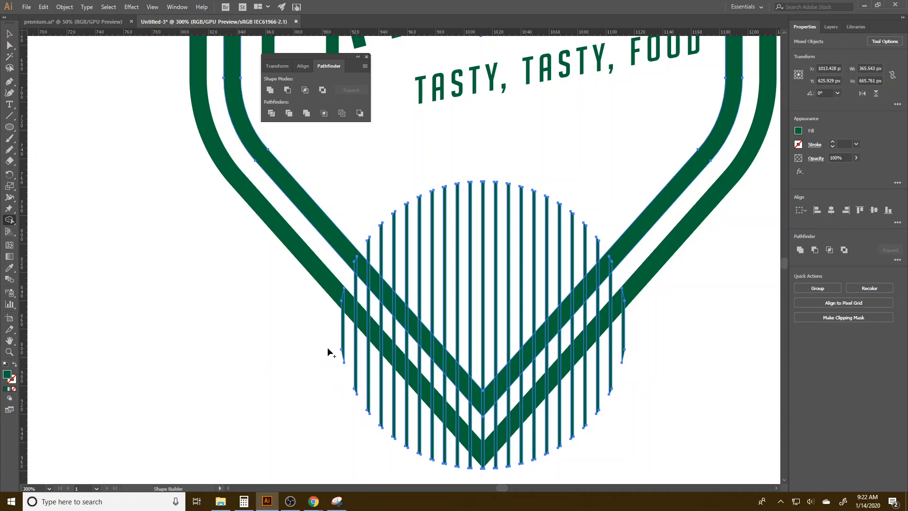
{"action": "mouse_move", "coordinate": [329, 330]}
{"action": "left_mouse_down"}
{"action": "mouse_move", "coordinate": [412, 421]}
{"action": "mouse_move", "coordinate": [452, 446]}
{"action": "mouse_move", "coordinate": [498, 449]}
{"action": "mouse_move", "coordinate": [576, 412]}
{"action": "mouse_move", "coordinate": [641, 325]}
{"action": "left_mouse_up"}
{"action": "key", "text": "v"}
{"action": "left_click", "coordinate": [656, 365]}
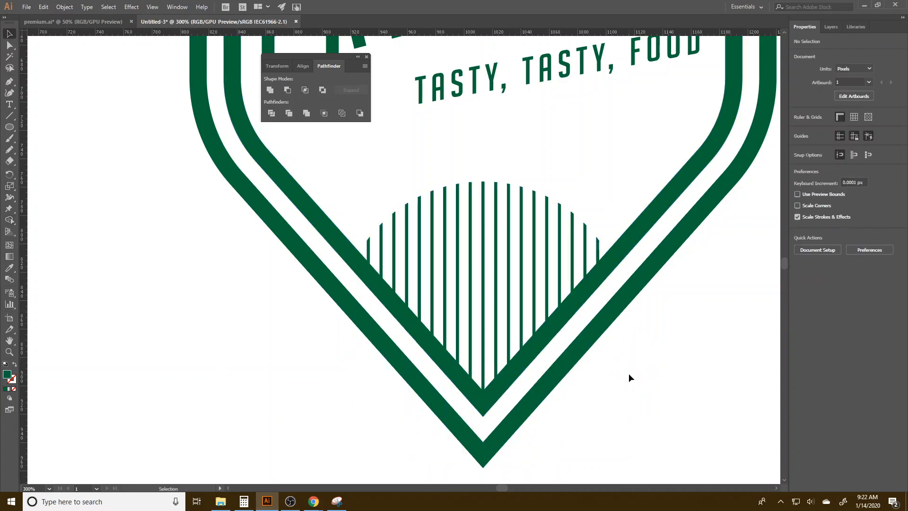
- Isolate the striped group in the shield's lower point for editing its individual lines
{"action": "scroll", "coordinate": [628, 377], "scroll_direction": "down", "scroll_amount": 6}
{"action": "left_click_drag", "start_coordinate": [664, 370], "coordinate": [546, 394]}
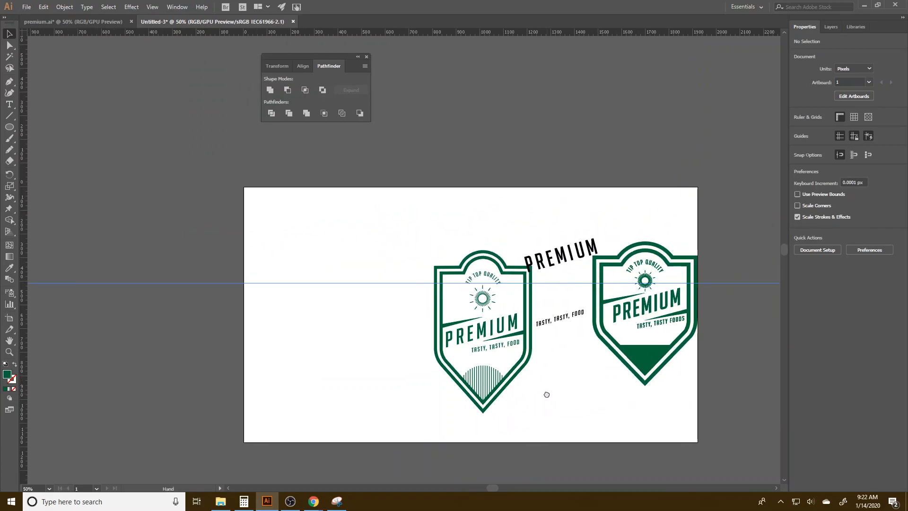
{"action": "scroll", "coordinate": [500, 394], "scroll_direction": "up", "scroll_amount": 3}
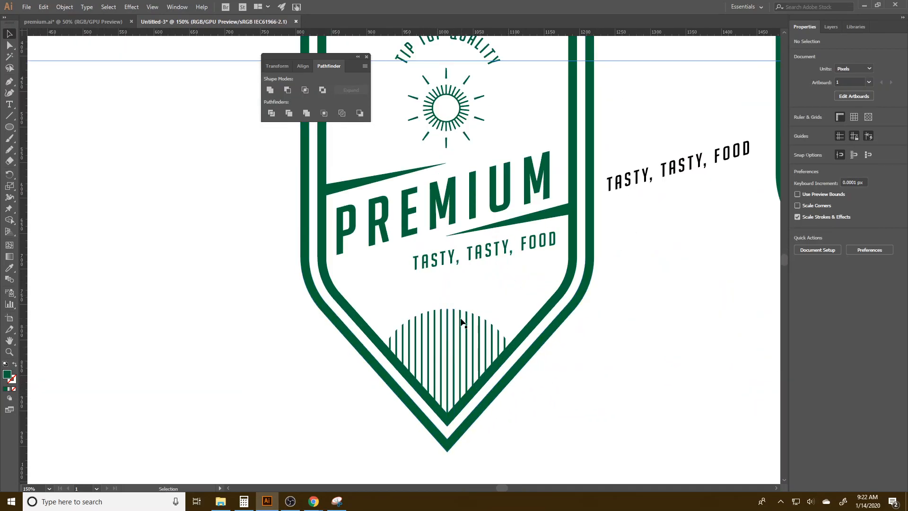
{"action": "scroll", "coordinate": [463, 322], "scroll_direction": "up", "scroll_amount": 3}
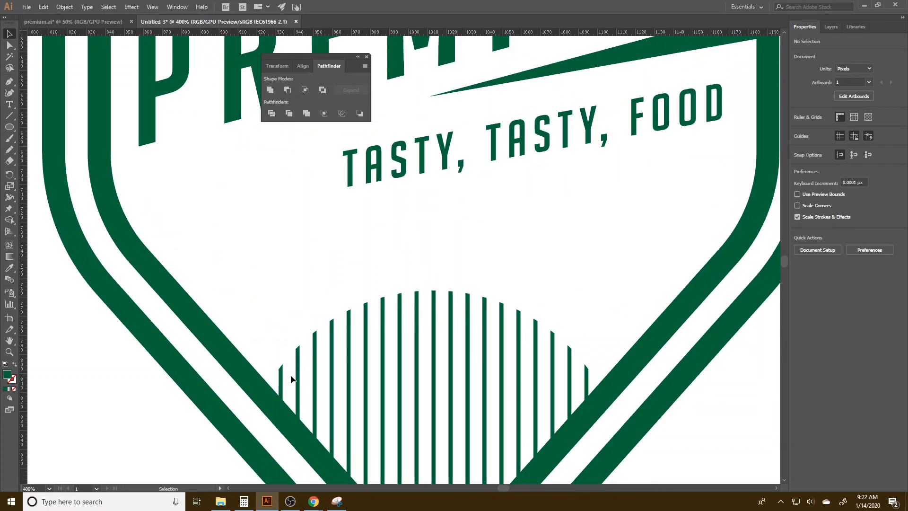
{"action": "left_click", "coordinate": [313, 369]}
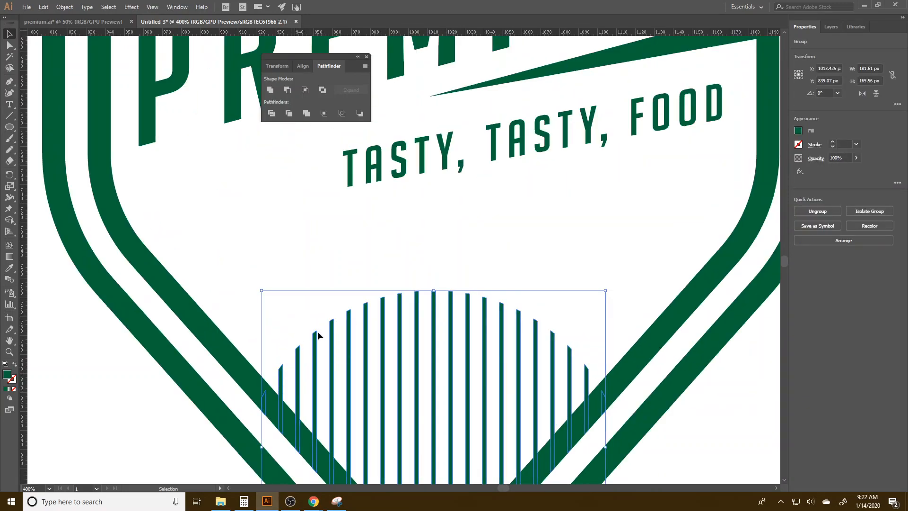
{"action": "double_click", "coordinate": [350, 359]}
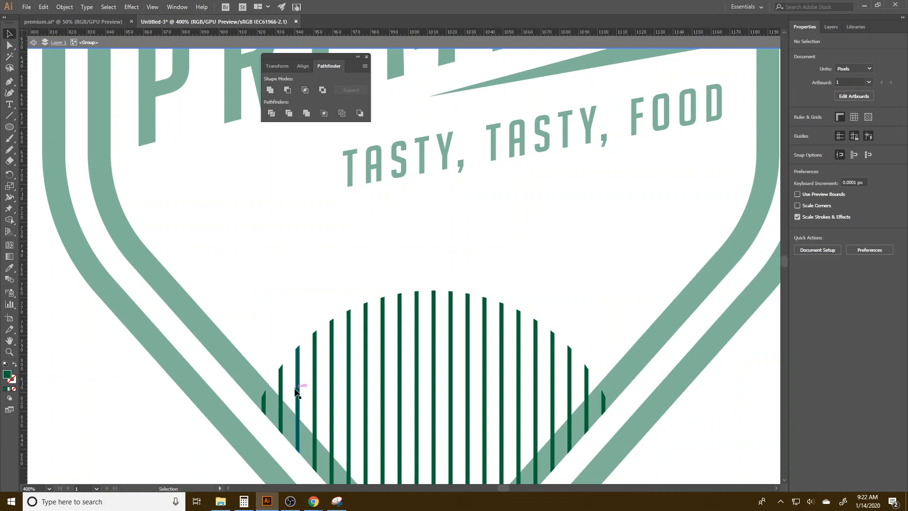
- Move every other stripe, nine lines in all, slightly upward for a staggered top edge, and leave the group's isolation
{"action": "left_click", "coordinate": [298, 388]}
{"action": "left_click", "coordinate": [333, 378], "text": "shift"}
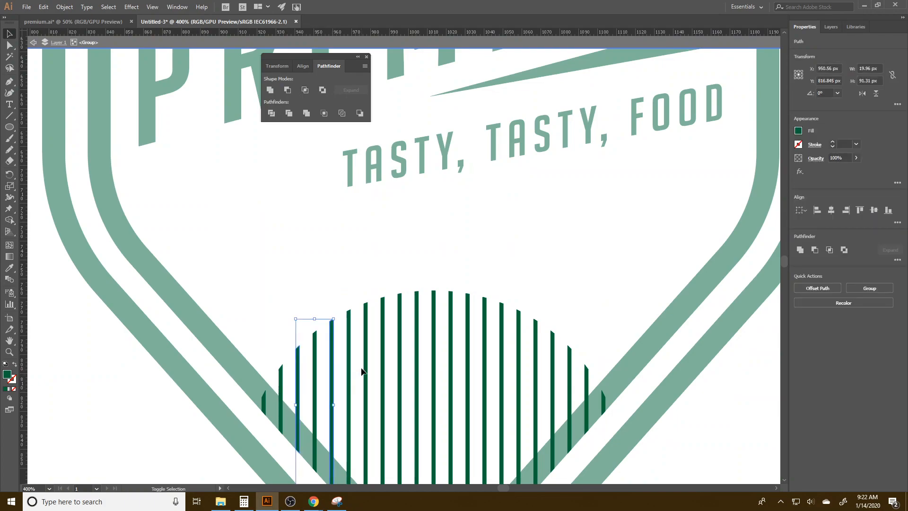
{"action": "left_click", "coordinate": [365, 363], "text": "shift"}
{"action": "left_click", "coordinate": [401, 345], "text": "shift"}
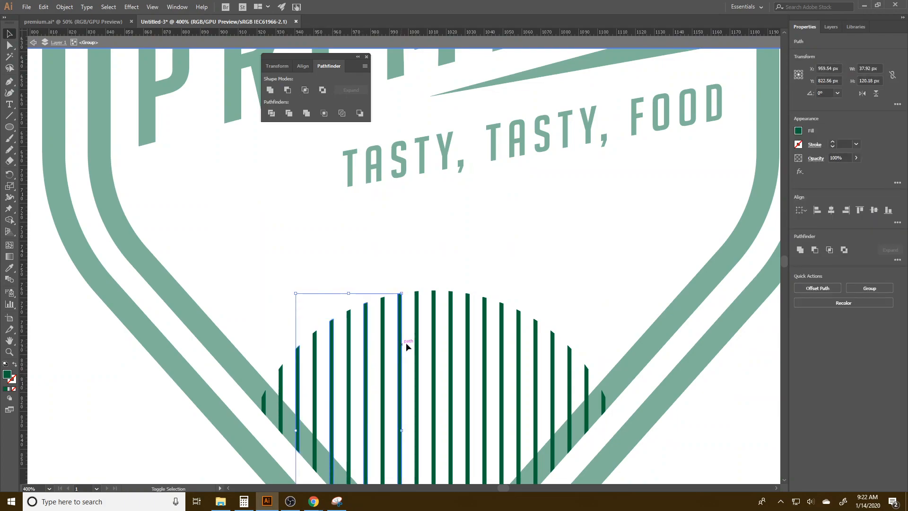
{"action": "left_click", "coordinate": [433, 333], "text": "shift"}
{"action": "left_click", "coordinate": [469, 332], "text": "shift"}
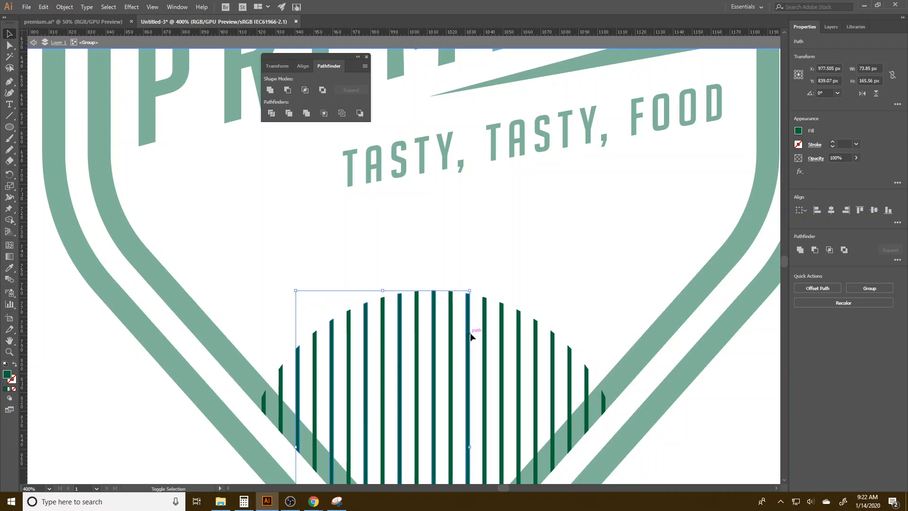
{"action": "left_click", "coordinate": [502, 341], "text": "shift"}
{"action": "left_click", "coordinate": [535, 348], "text": "shift"}
{"action": "left_click", "coordinate": [569, 368], "text": "shift"}
{"action": "left_click_drag", "start_coordinate": [433, 290], "coordinate": [438, 272]}
{"action": "left_click", "coordinate": [444, 243]}
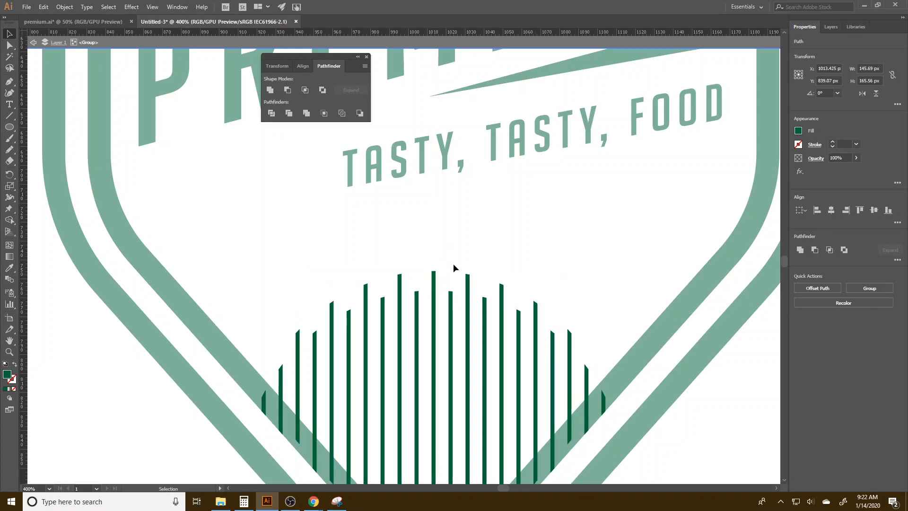
{"action": "scroll", "coordinate": [328, 237], "scroll_direction": "down", "scroll_amount": 2, "text": "alt"}
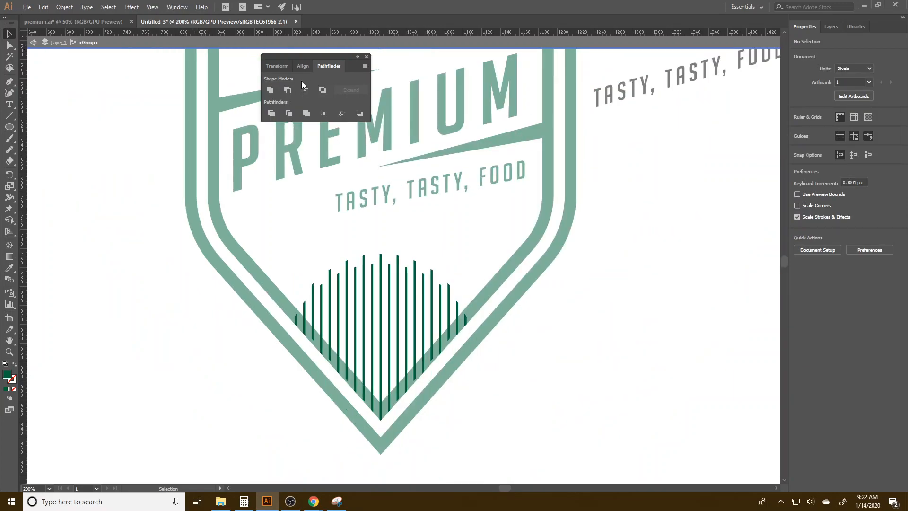
{"action": "scroll", "coordinate": [180, 265], "scroll_direction": "down", "scroll_amount": 4, "text": "alt"}
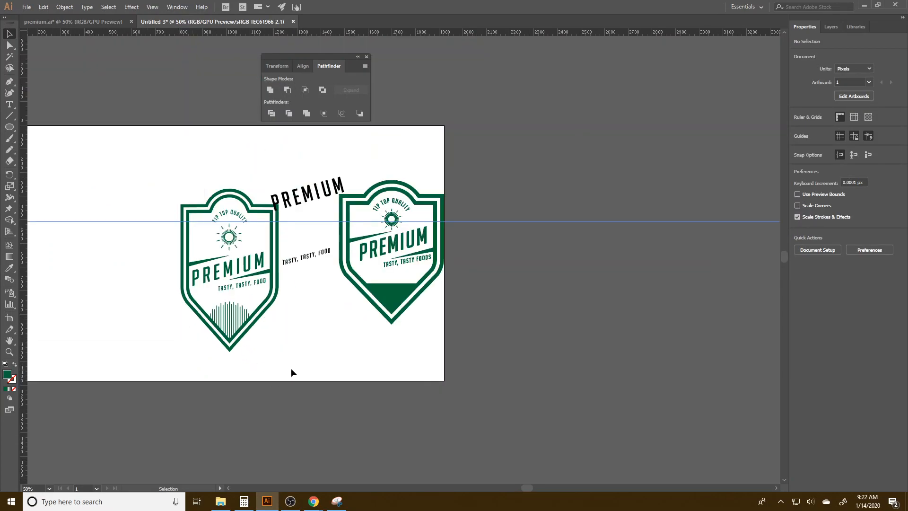
- Move the spare black PREMIUM and TASTY, TASTY, FOOD texts up above the right badge, clear of the artwork
{"action": "left_click_drag", "start_coordinate": [286, 331], "coordinate": [357, 356]}
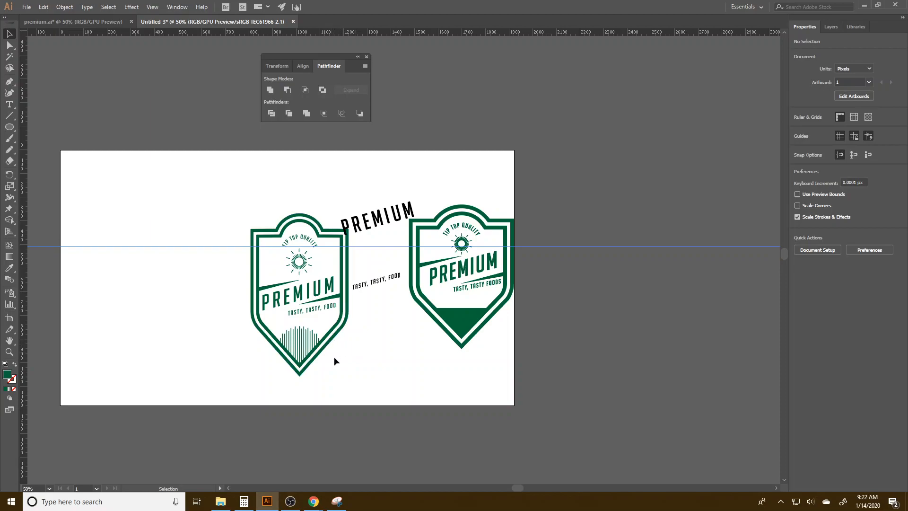
{"action": "left_click_drag", "start_coordinate": [367, 222], "coordinate": [464, 168]}
{"action": "left_click_drag", "start_coordinate": [382, 283], "coordinate": [536, 184]}
- Convert the left badge's texts to outlines and unite all of the badge's artwork into a single group
{"action": "left_click_drag", "start_coordinate": [321, 367], "coordinate": [231, 183]}
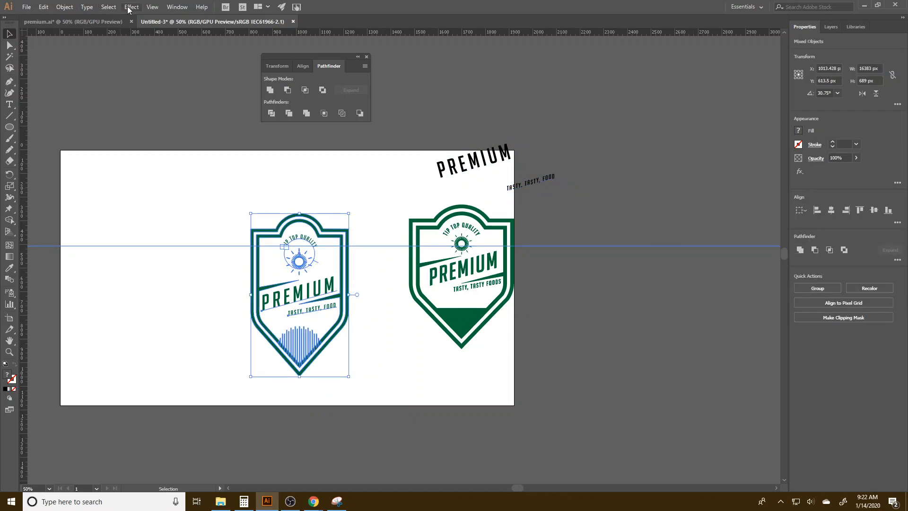
{"action": "left_click", "coordinate": [86, 7]}
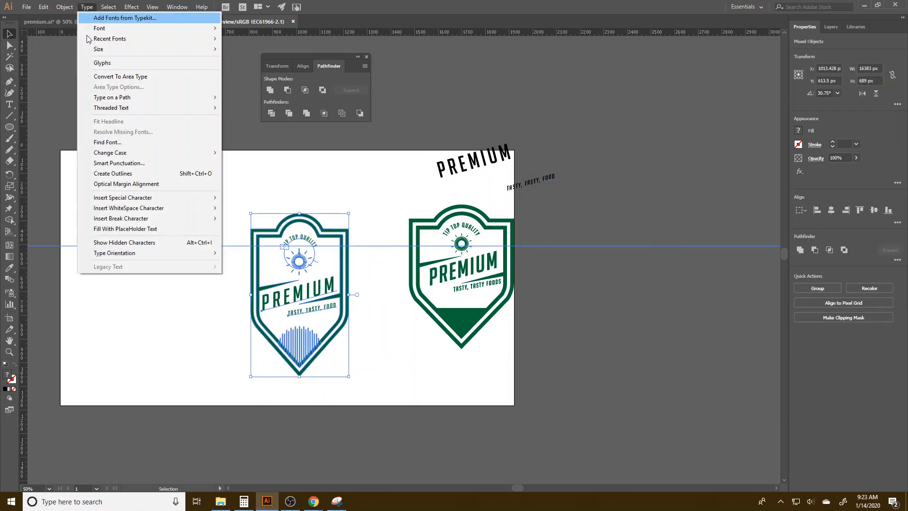
{"action": "left_click", "coordinate": [118, 173]}
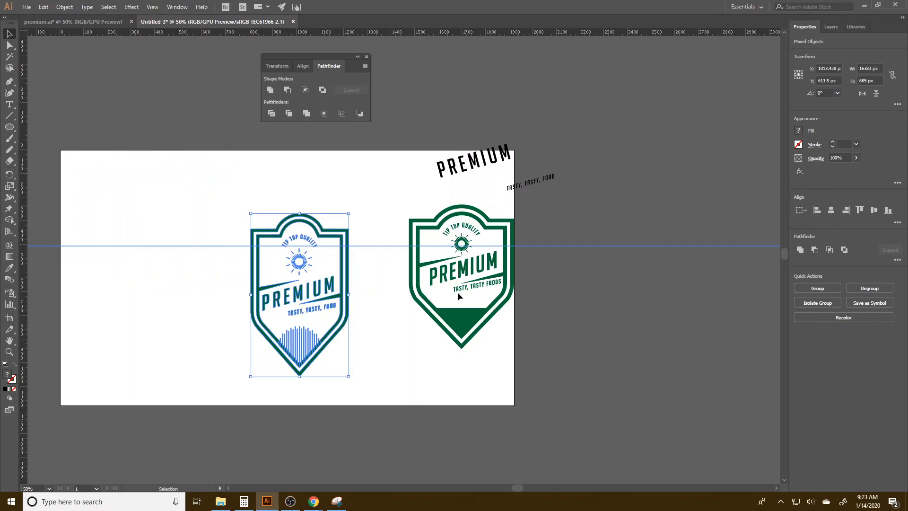
{"action": "left_click", "coordinate": [800, 250]}
{"action": "left_click", "coordinate": [396, 381]}
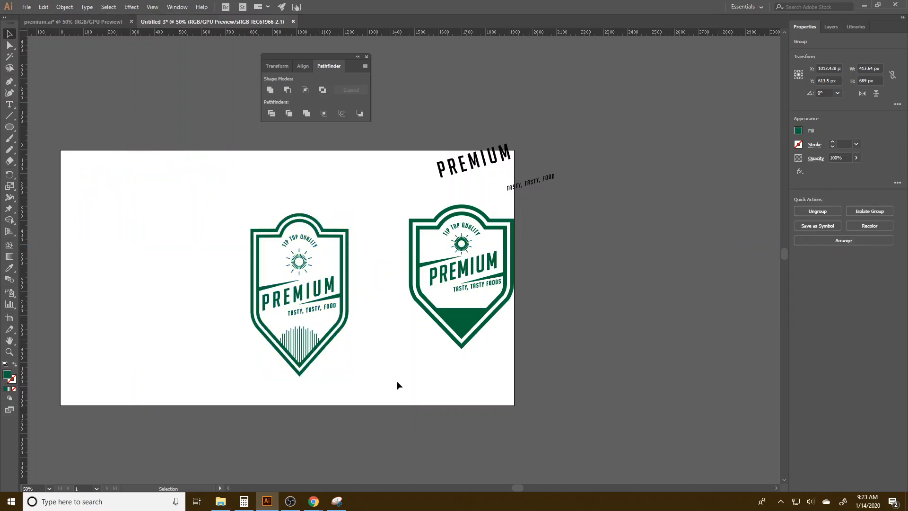
- Move the united badge to the artboard's left part and draw a green rounded-corner rectangle about 580 × 820 px beside it
{"action": "left_click_drag", "start_coordinate": [298, 365], "coordinate": [140, 354]}
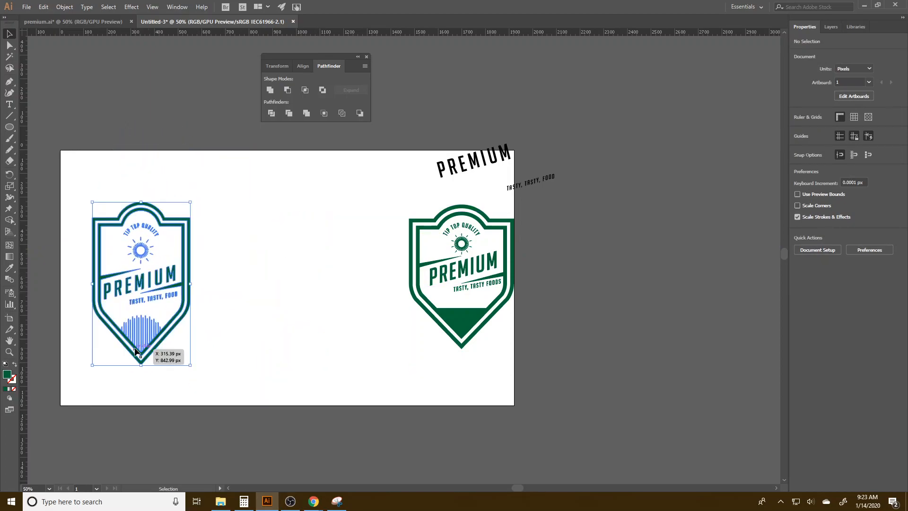
{"action": "left_click", "coordinate": [179, 328]}
{"action": "key", "text": "m"}
{"action": "mouse_move", "coordinate": [303, 277]}
{"action": "left_mouse_down"}
{"action": "mouse_move", "coordinate": [341, 378]}
{"action": "mouse_move", "coordinate": [301, 360]}
{"action": "mouse_move", "coordinate": [352, 381]}
{"action": "left_mouse_up"}
{"action": "left_click_drag", "start_coordinate": [226, 201], "coordinate": [234, 209]}
{"action": "left_click", "coordinate": [188, 373]}
{"action": "left_click", "coordinate": [78, 69]}
- Place a copy of the badge centred on the green rounded rectangle and cut it out with Exclude
{"action": "left_click", "coordinate": [8, 34]}
{"action": "left_click_drag", "start_coordinate": [151, 335], "coordinate": [294, 336]}
{"action": "left_click_drag", "start_coordinate": [354, 413], "coordinate": [272, 180]}
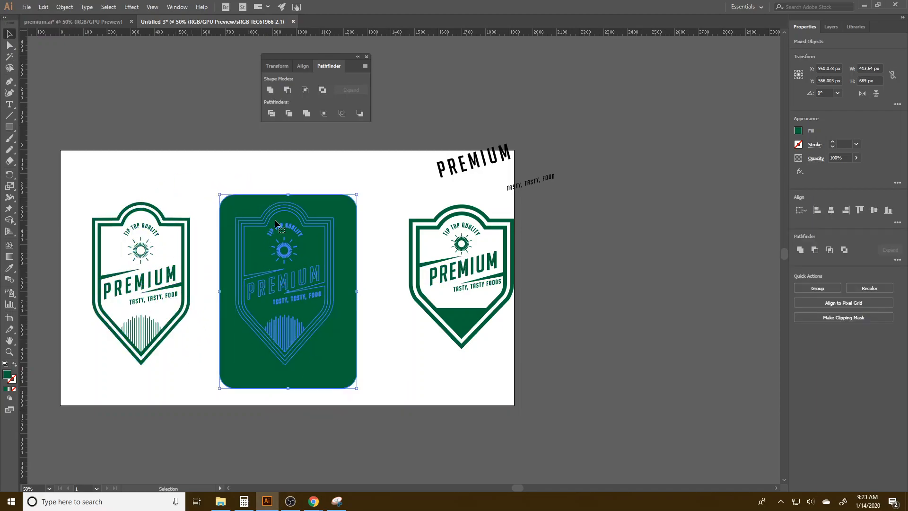
{"action": "left_click", "coordinate": [831, 210]}
{"action": "left_click", "coordinate": [873, 210]}
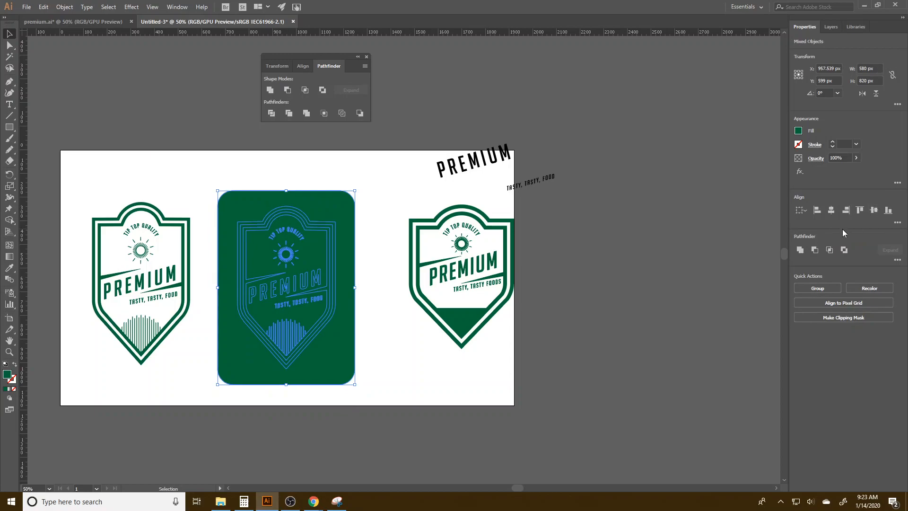
{"action": "left_click", "coordinate": [844, 250]}
{"action": "left_click", "coordinate": [413, 435]}
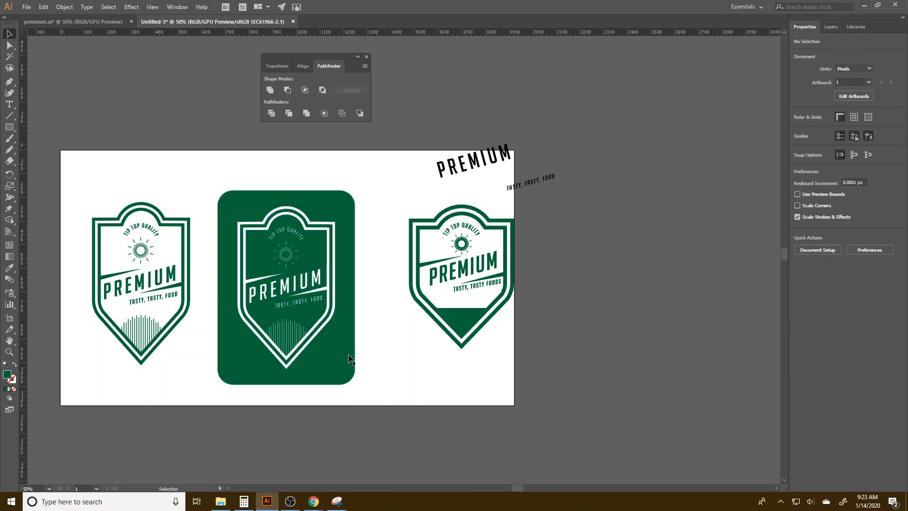
- Examine the cut-out badge's text, sunburst and stripes up close, and check the left badge and its reversed version as whole objects
{"action": "scroll", "coordinate": [283, 307], "scroll_direction": "up", "scroll_amount": 2}
{"action": "scroll", "coordinate": [294, 228], "scroll_direction": "up", "scroll_amount": 2}
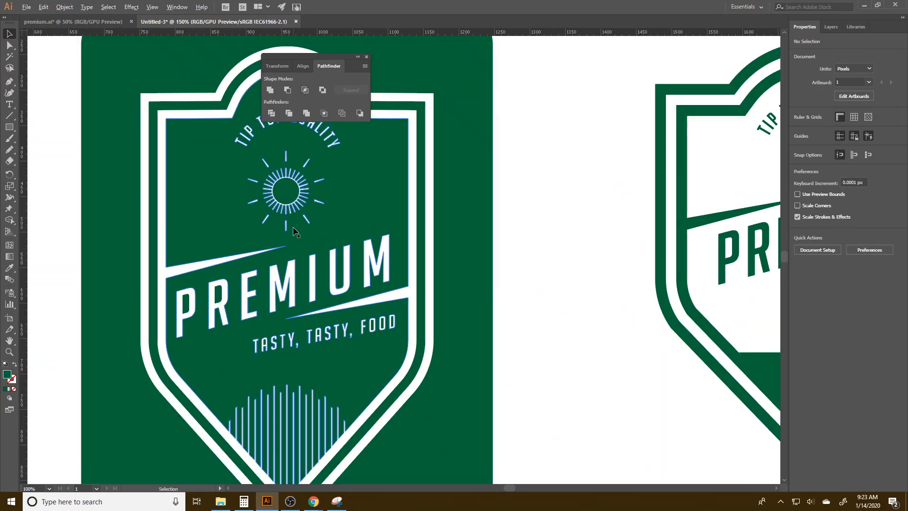
{"action": "scroll", "coordinate": [293, 232], "scroll_direction": "down", "scroll_amount": 1}
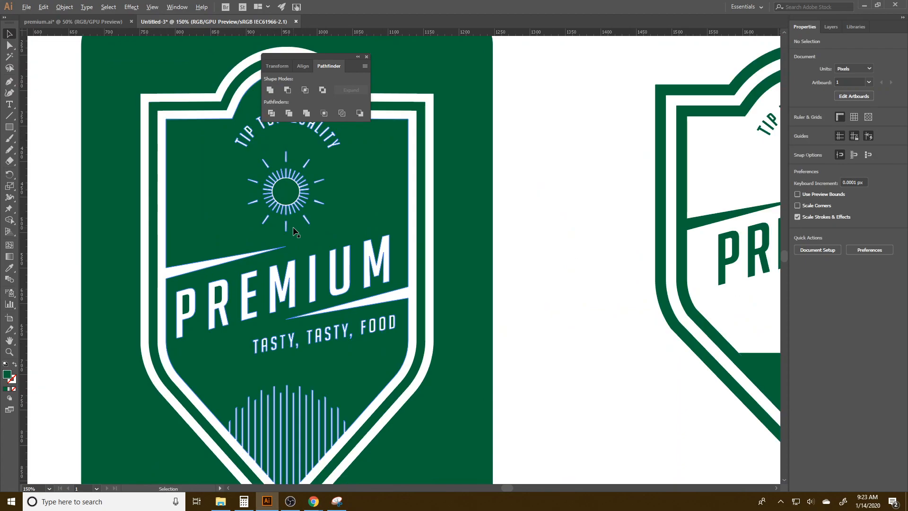
{"action": "scroll", "coordinate": [294, 232], "scroll_direction": "down", "scroll_amount": 1}
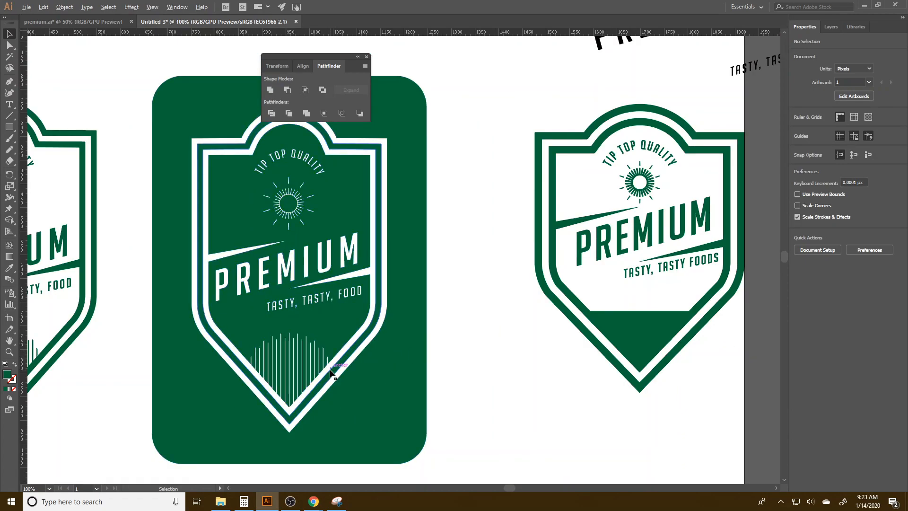
{"action": "scroll", "coordinate": [364, 354], "scroll_direction": "up", "scroll_amount": 1}
{"action": "scroll", "coordinate": [364, 378], "scroll_direction": "down", "scroll_amount": 4}
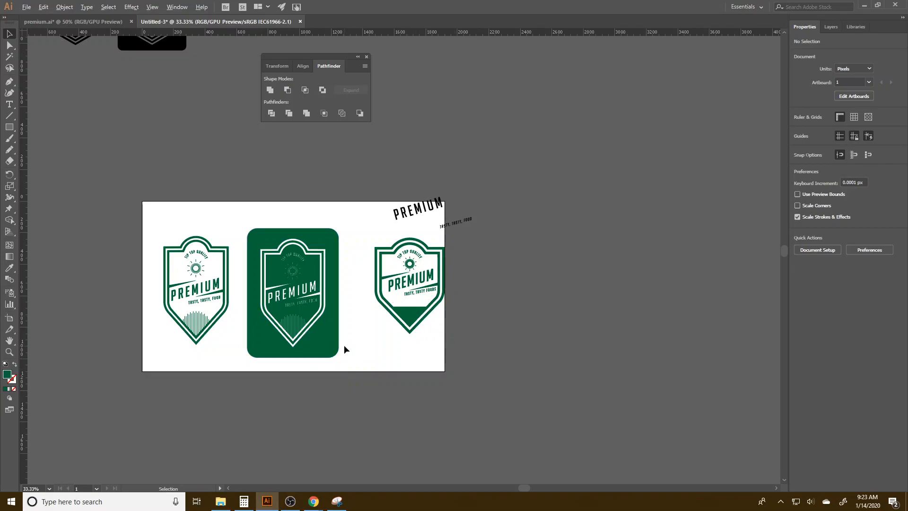
{"action": "scroll", "coordinate": [345, 344], "scroll_direction": "up", "scroll_amount": 2}
{"action": "left_click_drag", "start_coordinate": [320, 346], "coordinate": [442, 382]}
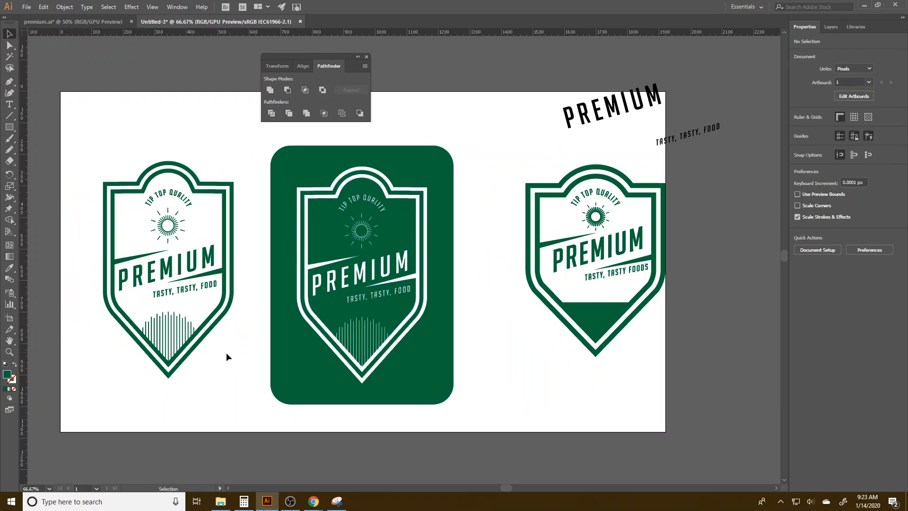
{"action": "left_click", "coordinate": [155, 283]}
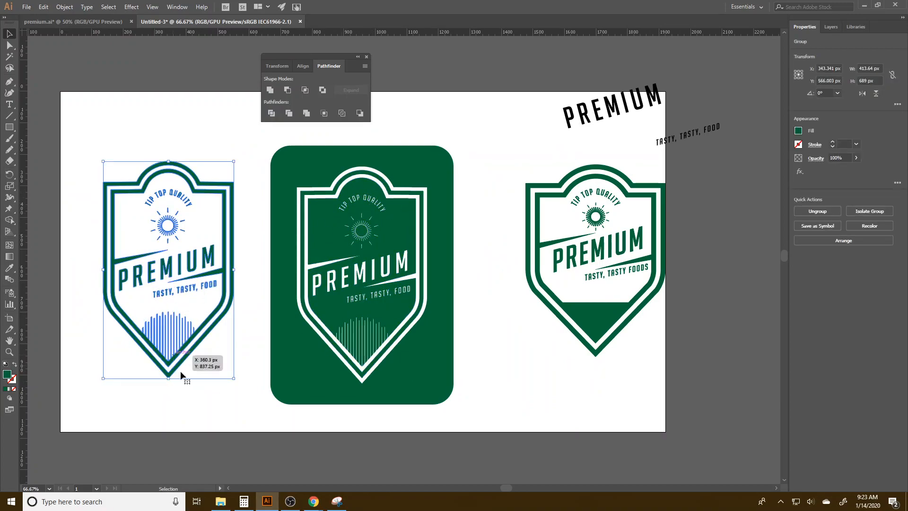
{"action": "left_click", "coordinate": [426, 344]}
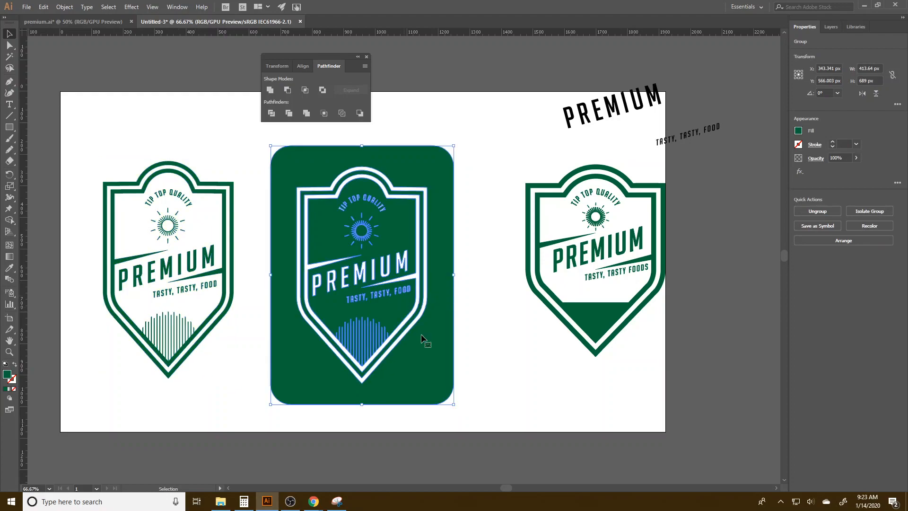
{"action": "left_click", "coordinate": [477, 381]}
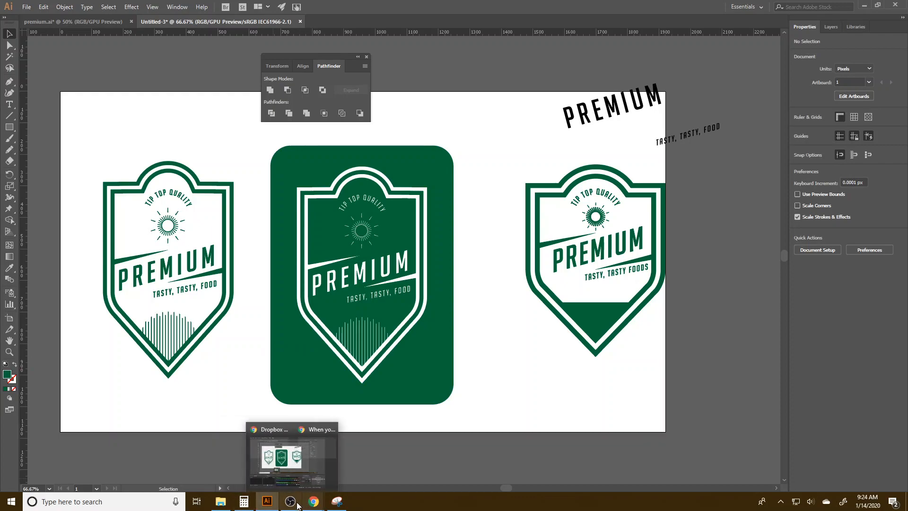
{"action": "left_click", "coordinate": [276, 456]}
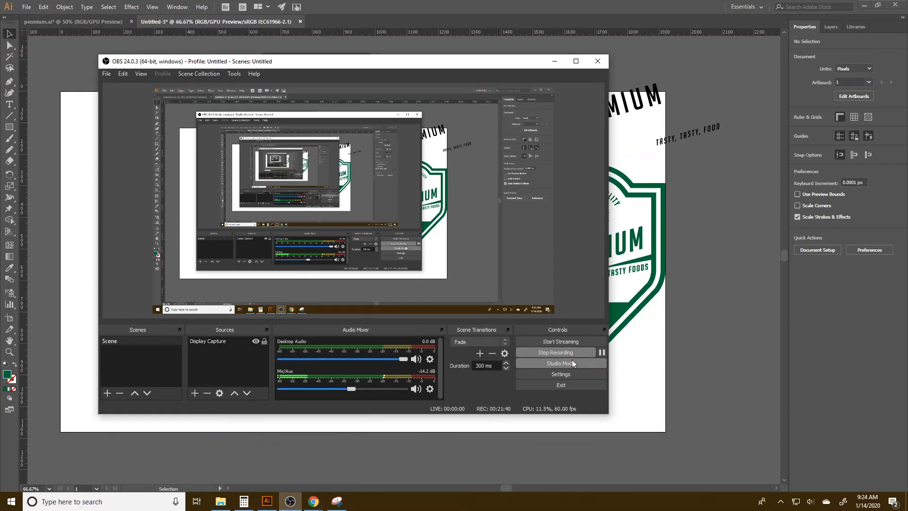